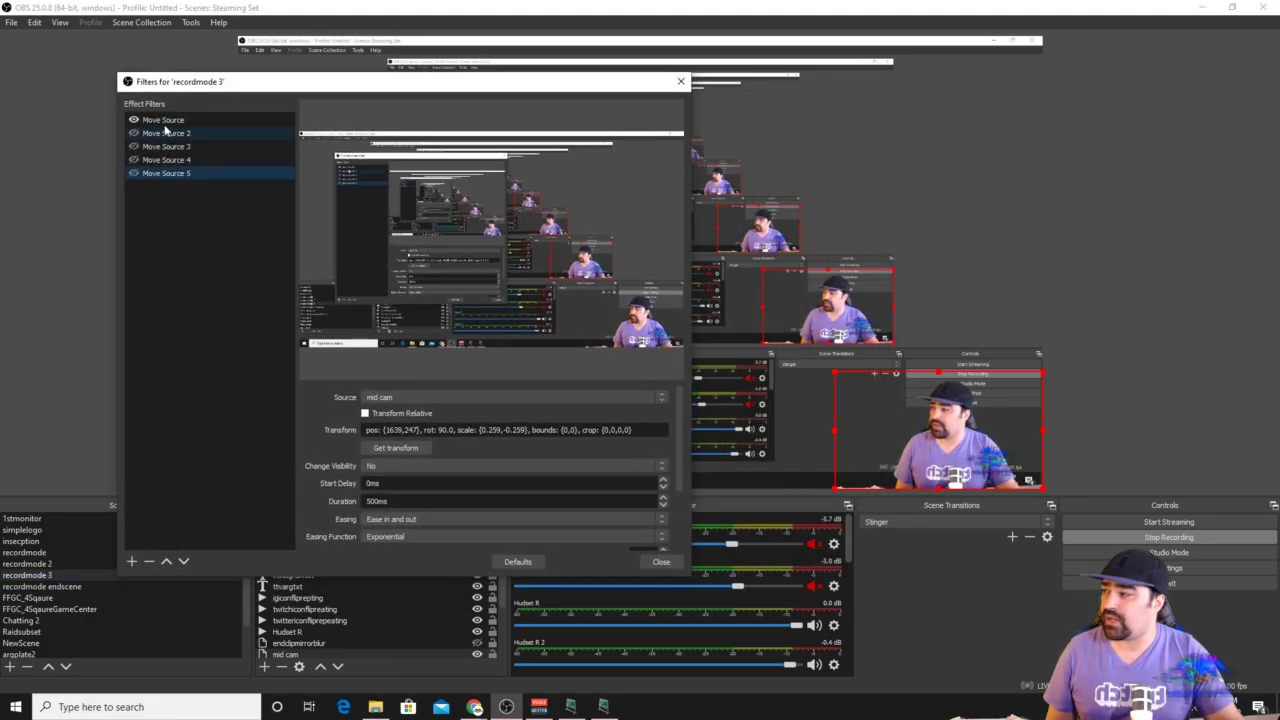
left_click(136, 134)
left_click(134, 134)
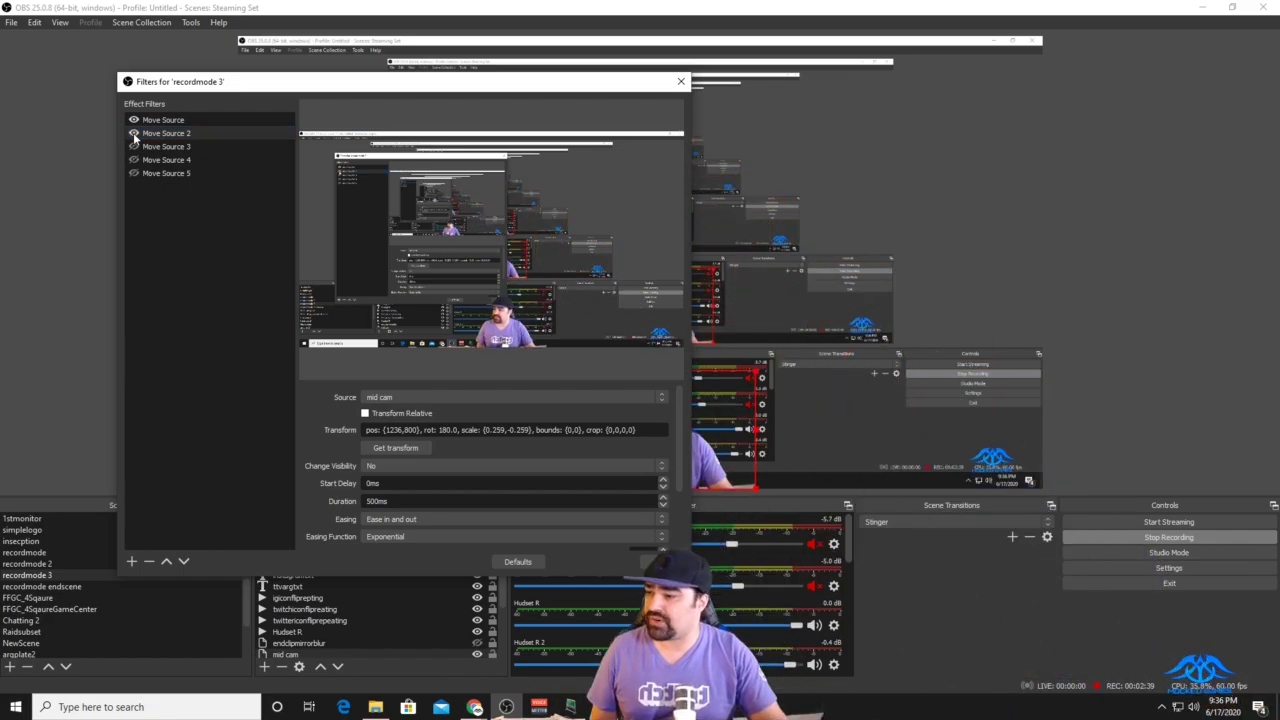
left_click(134, 121)
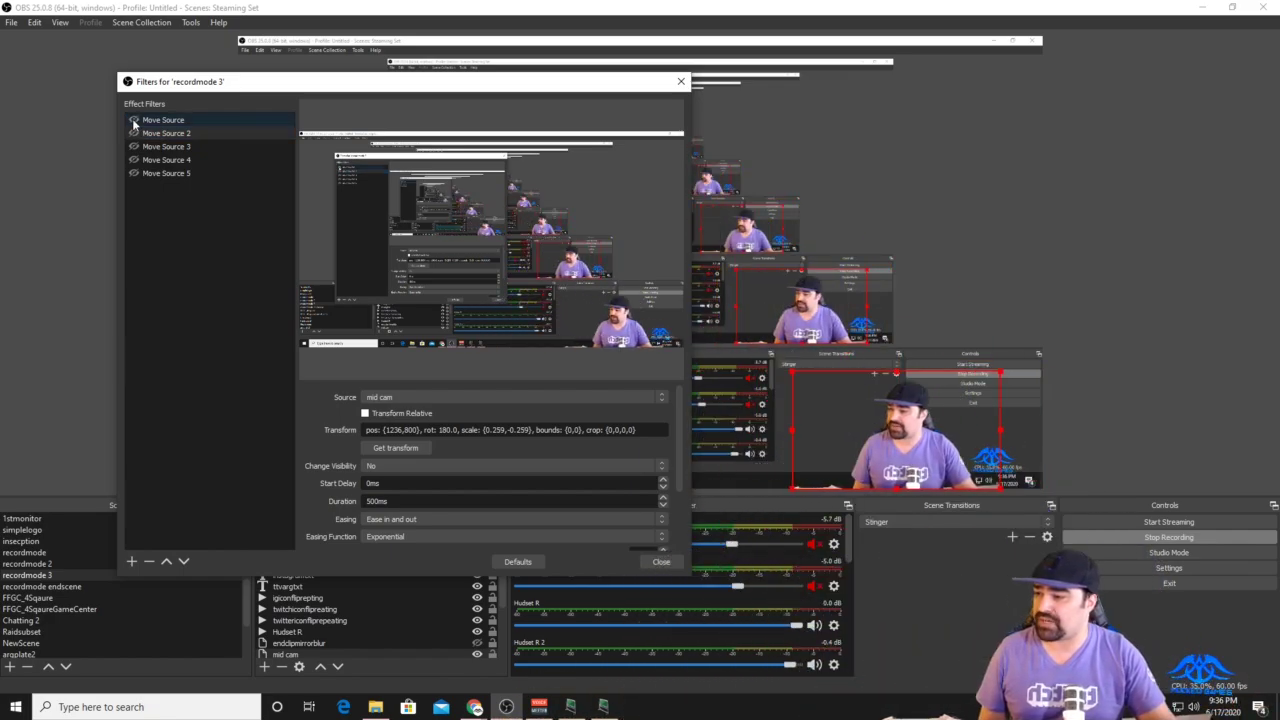
left_click(134, 122)
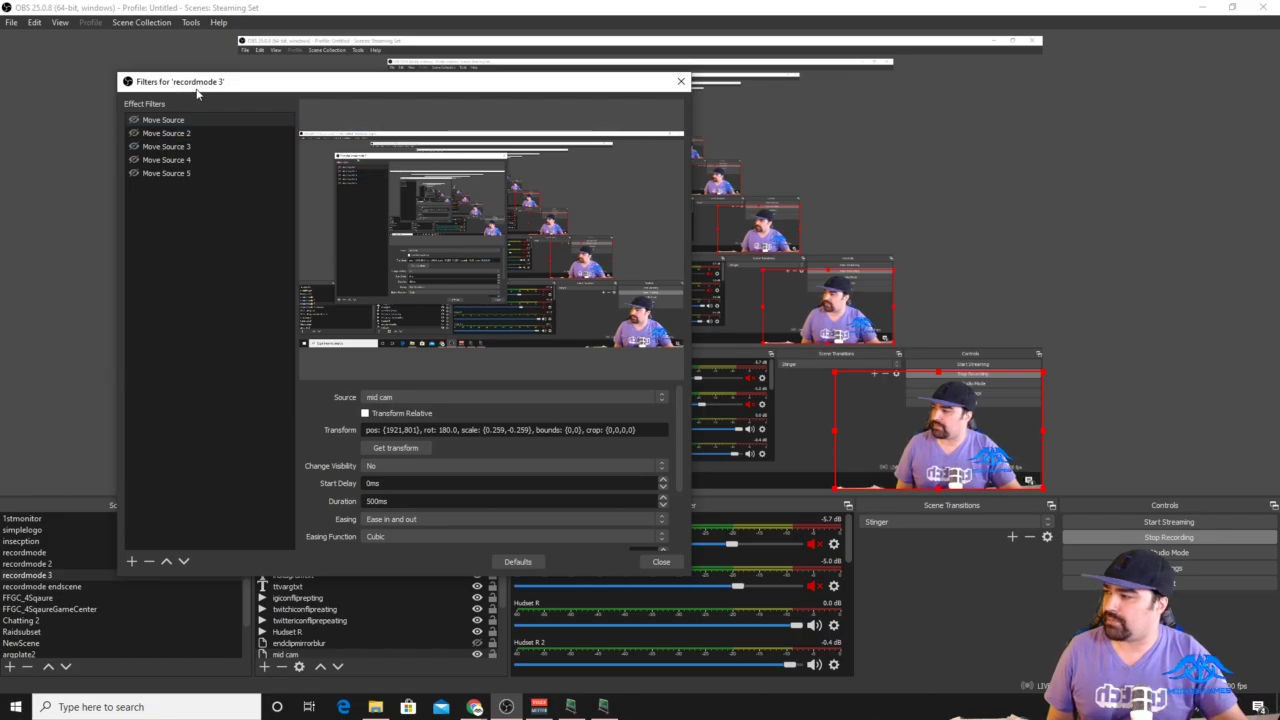
left_click_drag(198, 86, 177, 87)
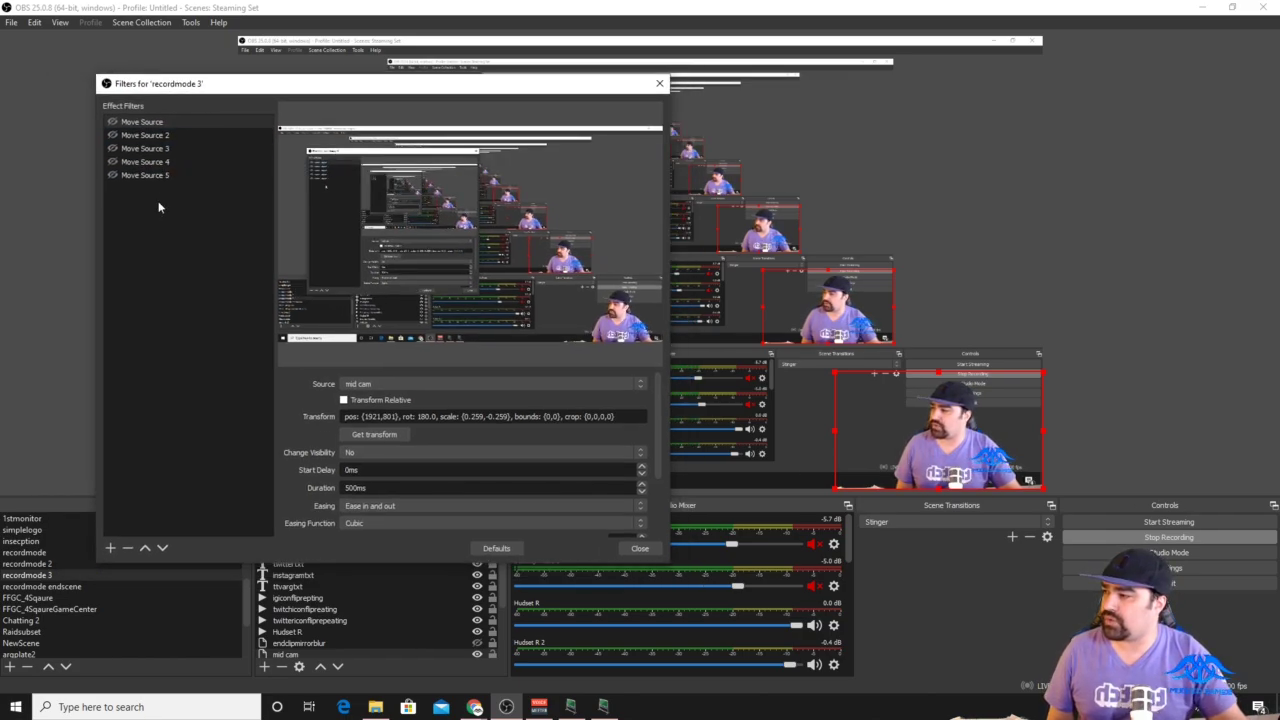
Add a Move Source filter named 'Move Source z' that targets mid cam.
left_click(110, 548)
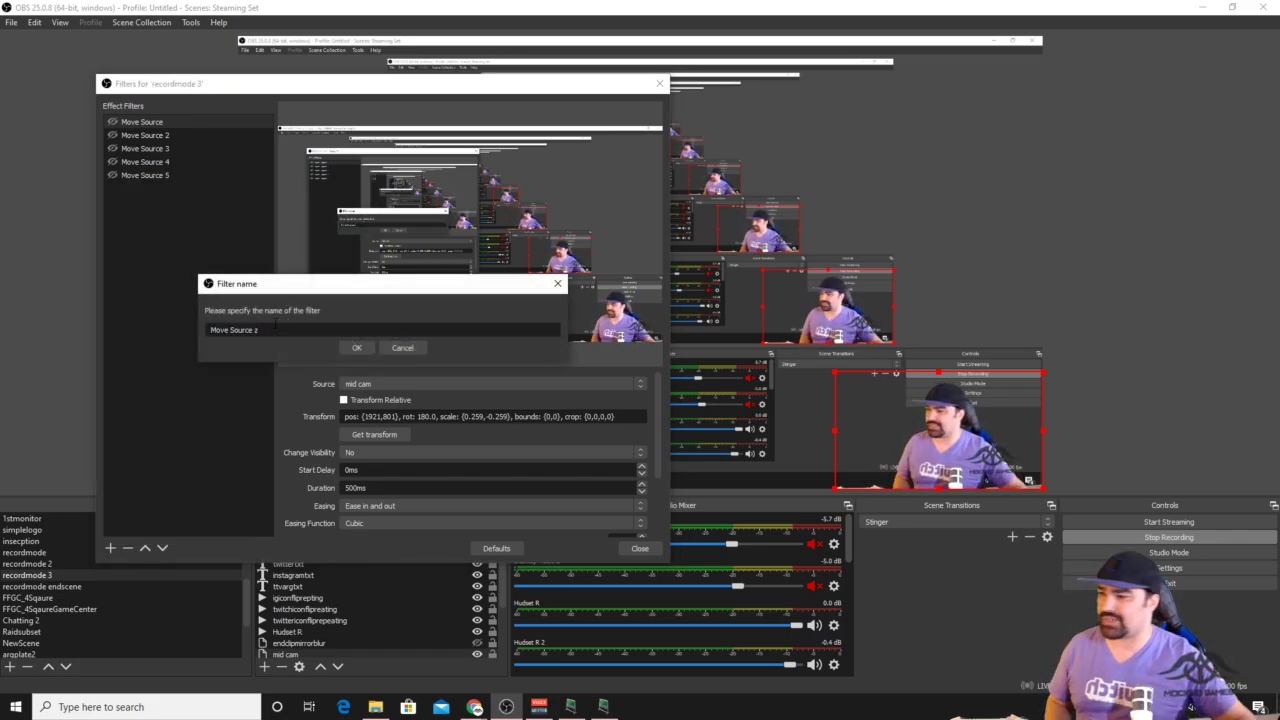
type("z")
left_click(352, 347)
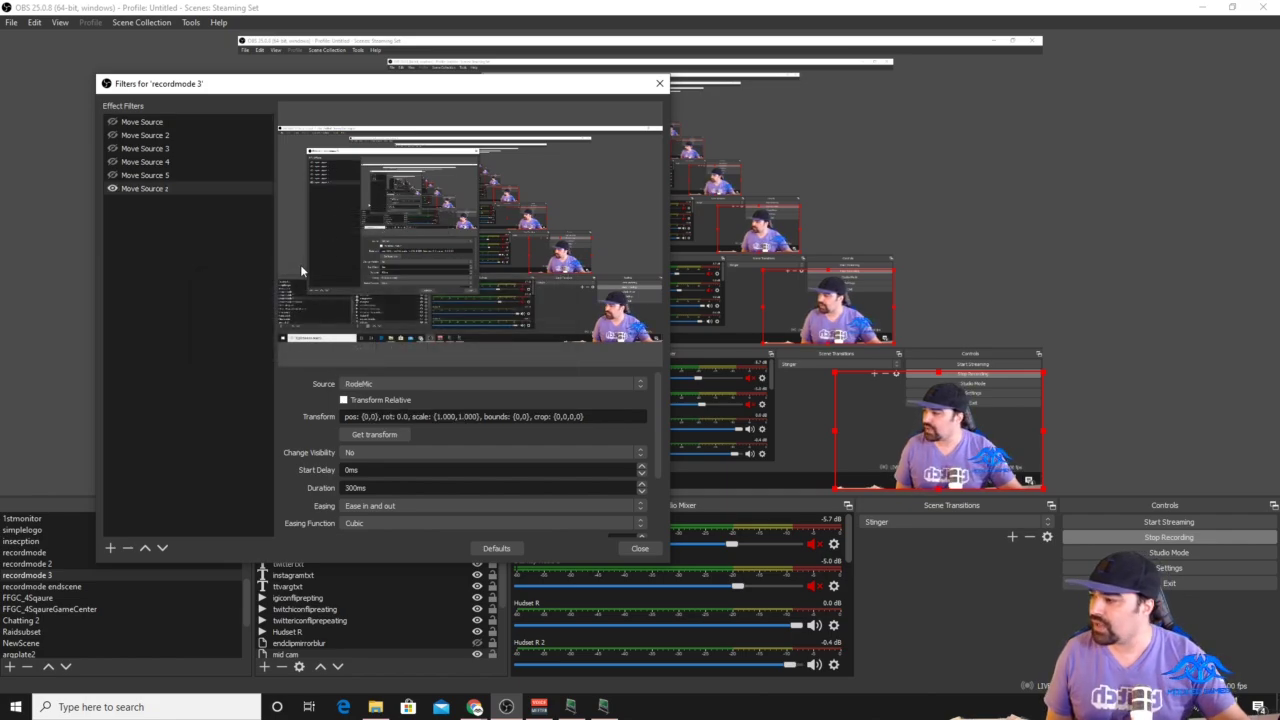
left_click(421, 389)
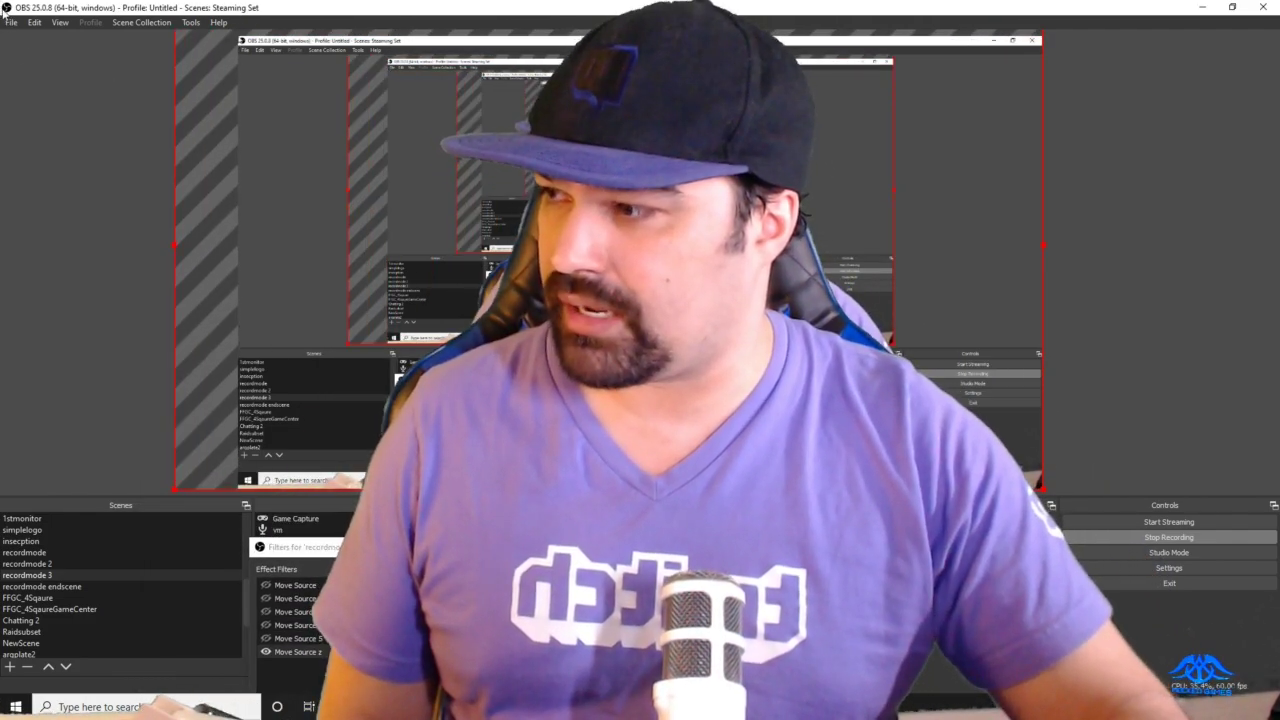
Enlarge the webcam across the upper canvas, shift it right, and capture that transform into the filter.
left_click_drag(445, 124, 824, 216)
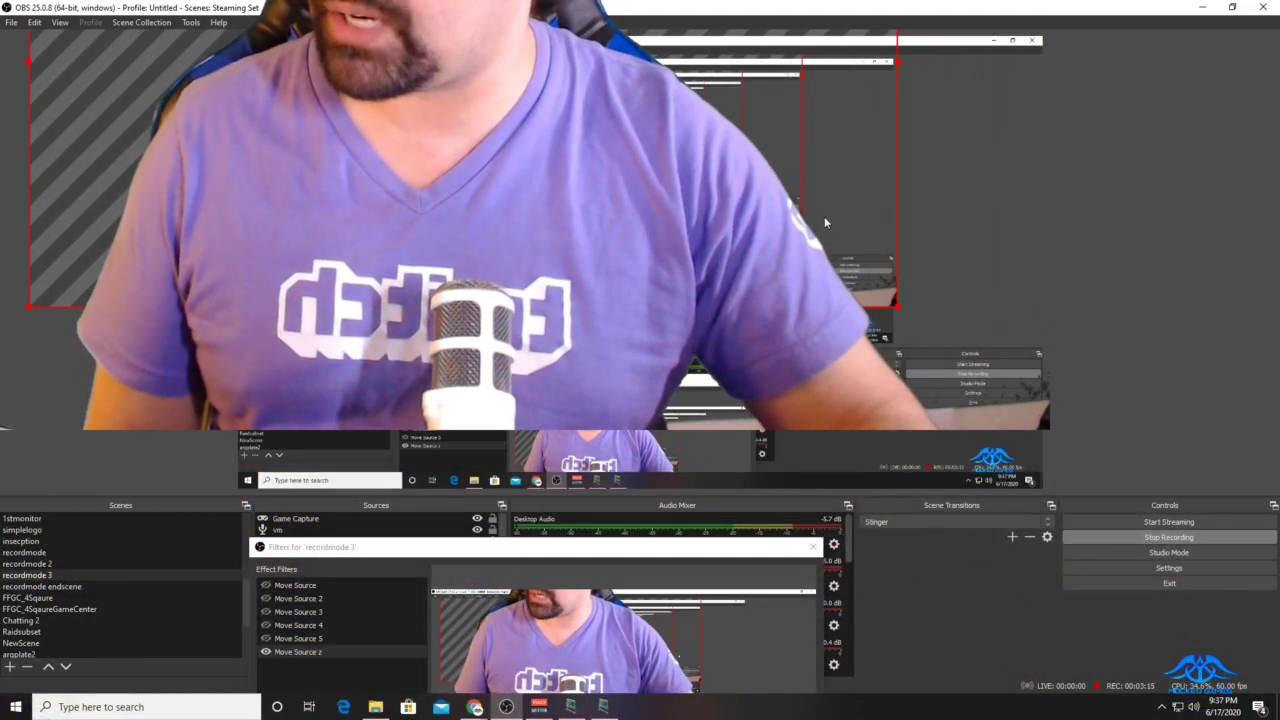
left_click_drag(904, 312, 1110, 470)
left_click_drag(652, 555, 513, 131)
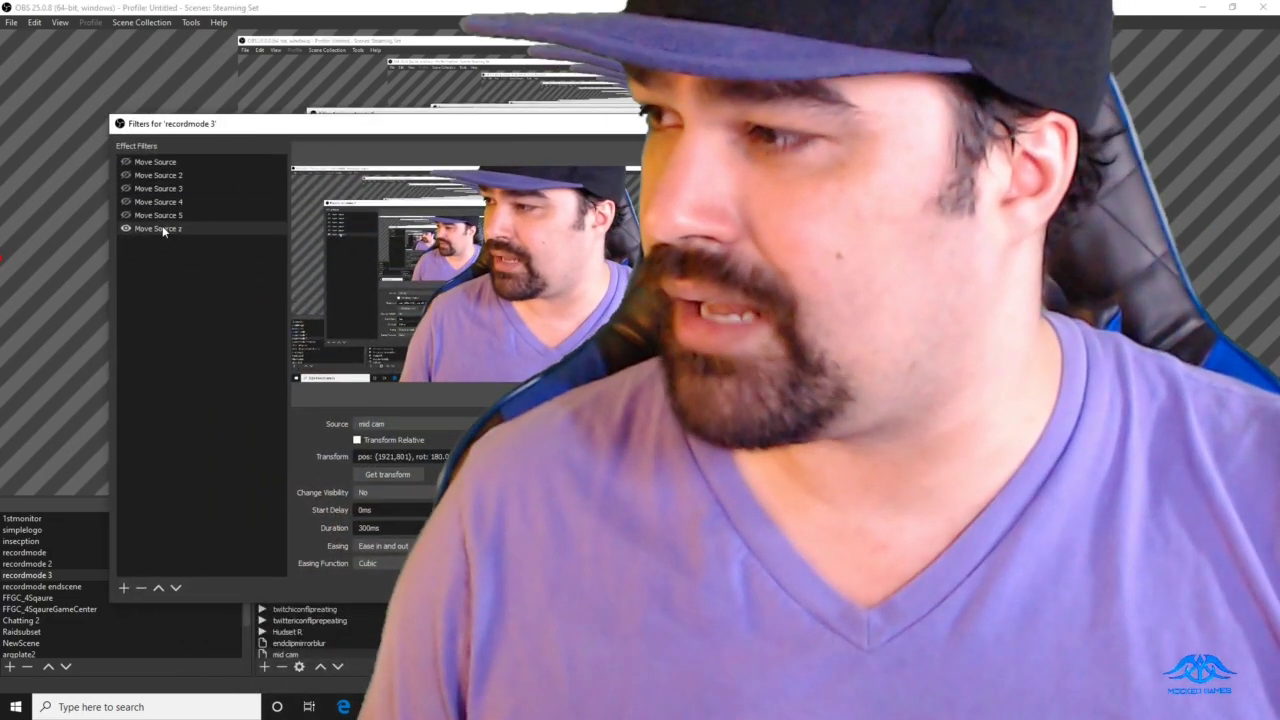
left_click(389, 475)
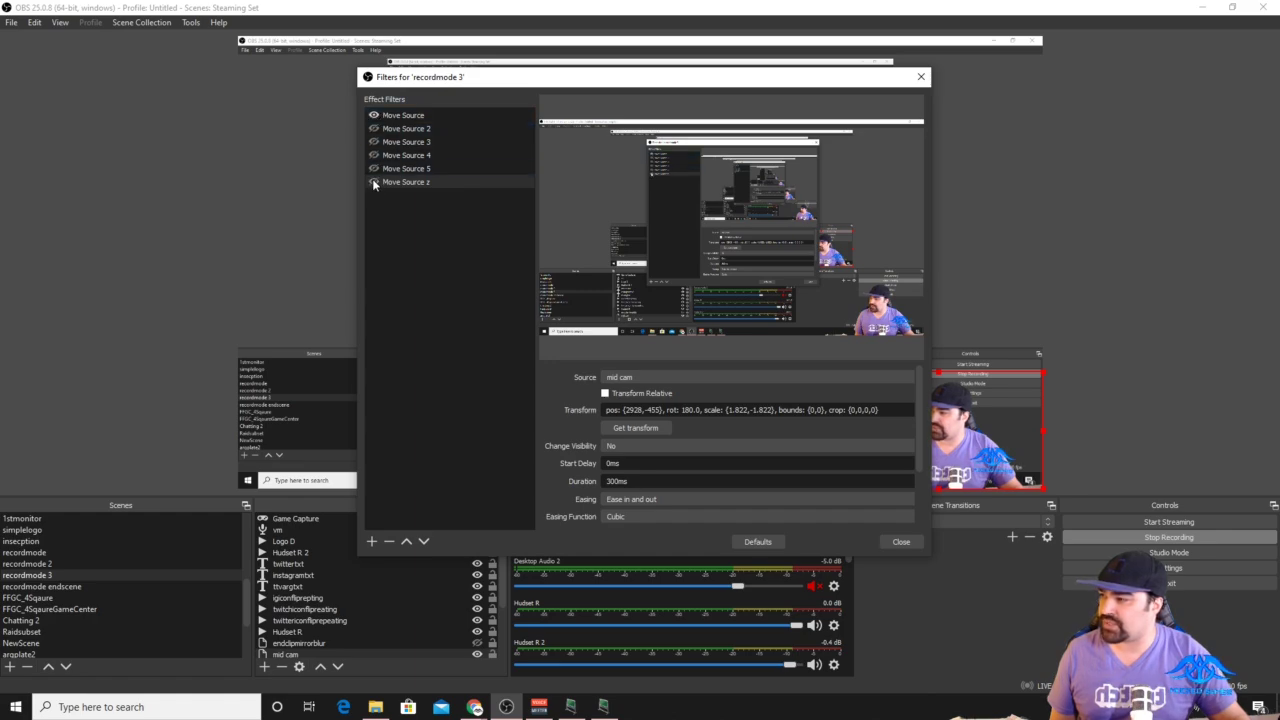
Change Move Source z's duration from 300ms to 1300ms.
left_click(400, 182)
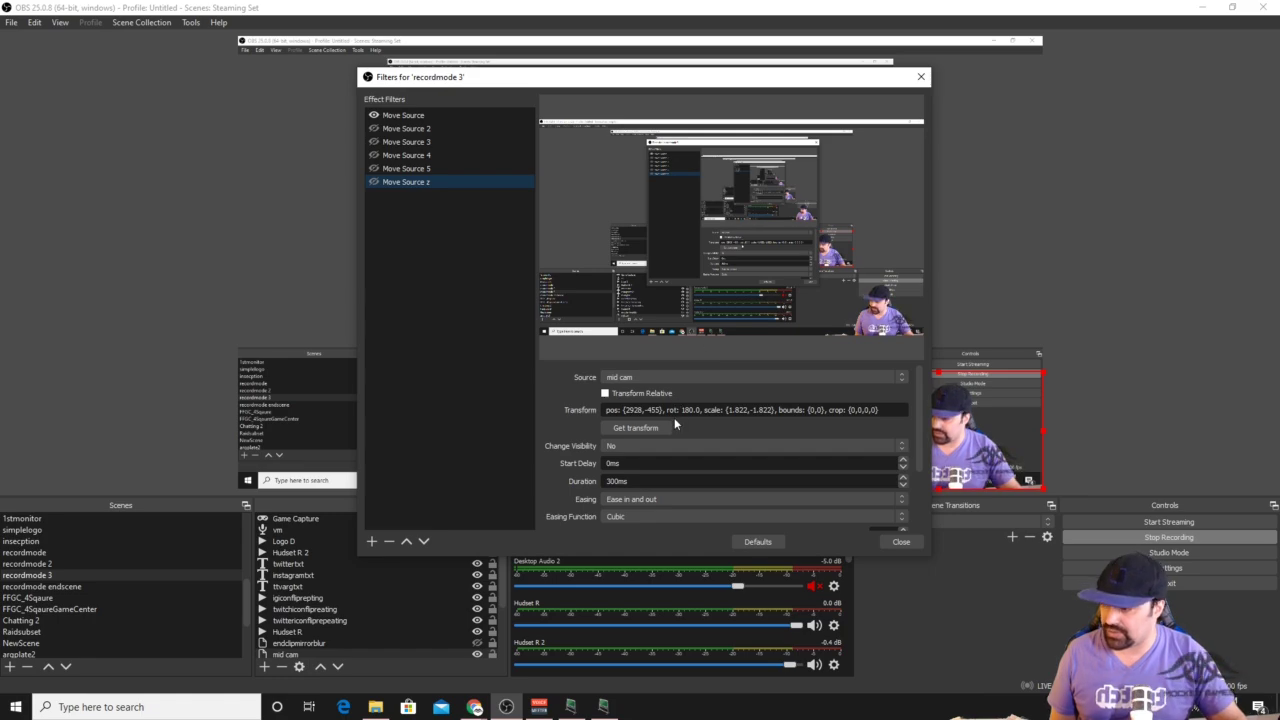
scroll(674, 417, "down", 1)
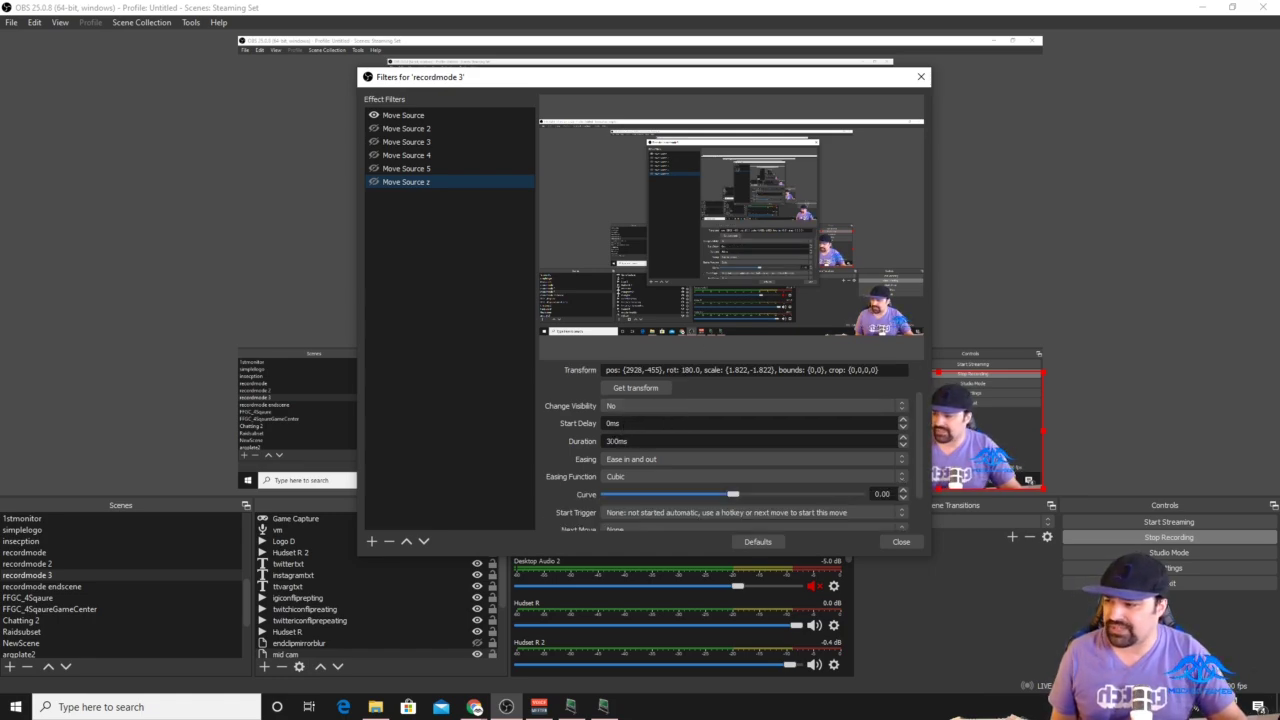
left_click(645, 437)
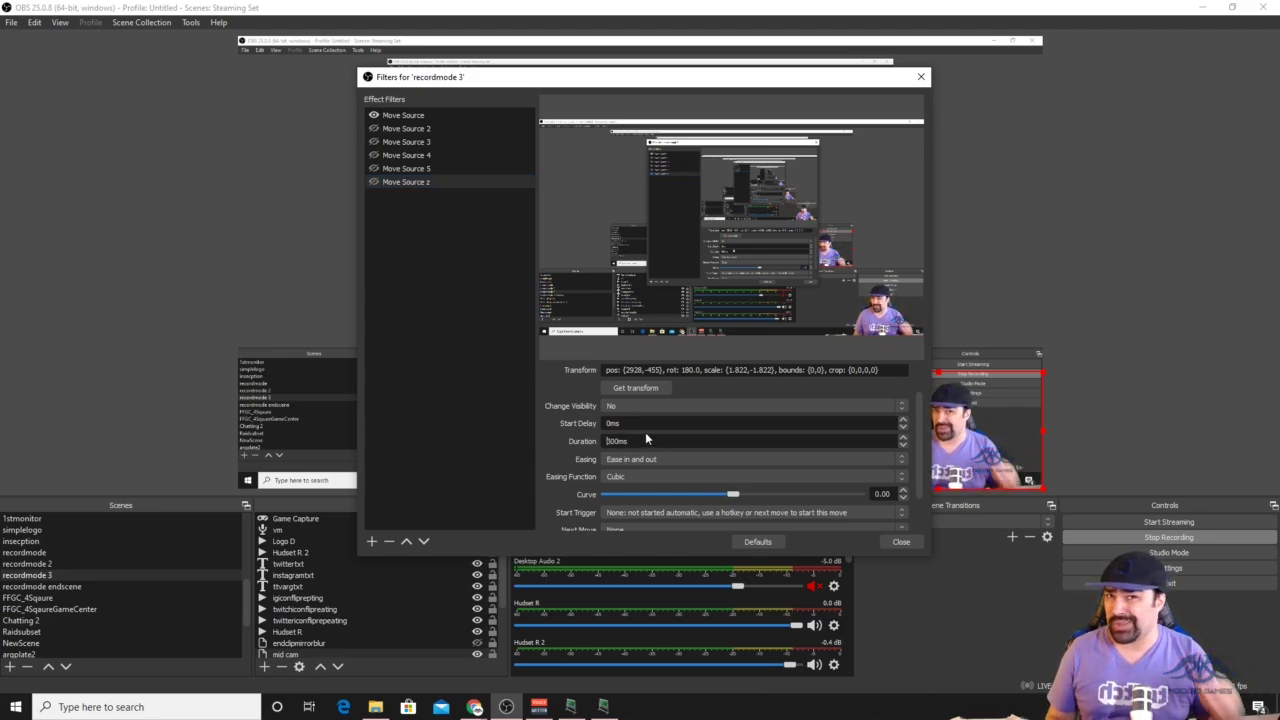
type("1")
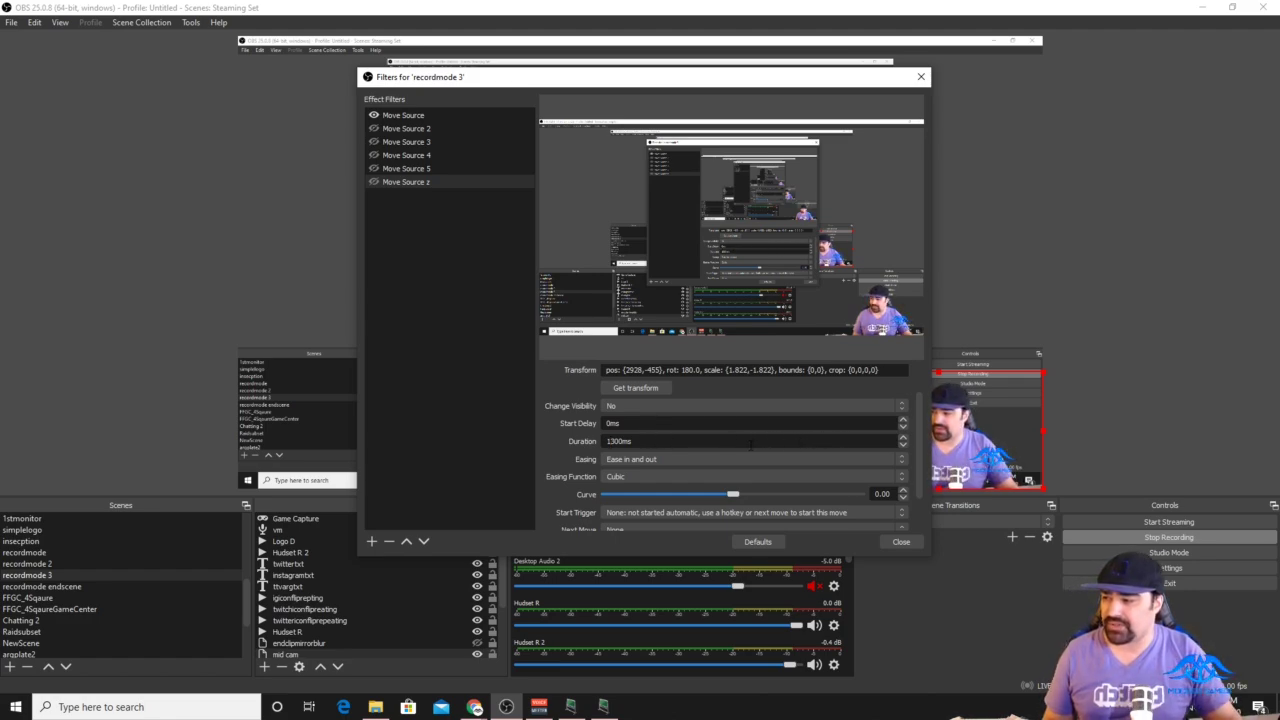
Give Move Source z curve -0.73, Elastic easing and an Enable start trigger, then enable it.
scroll(918, 445, "down", 2)
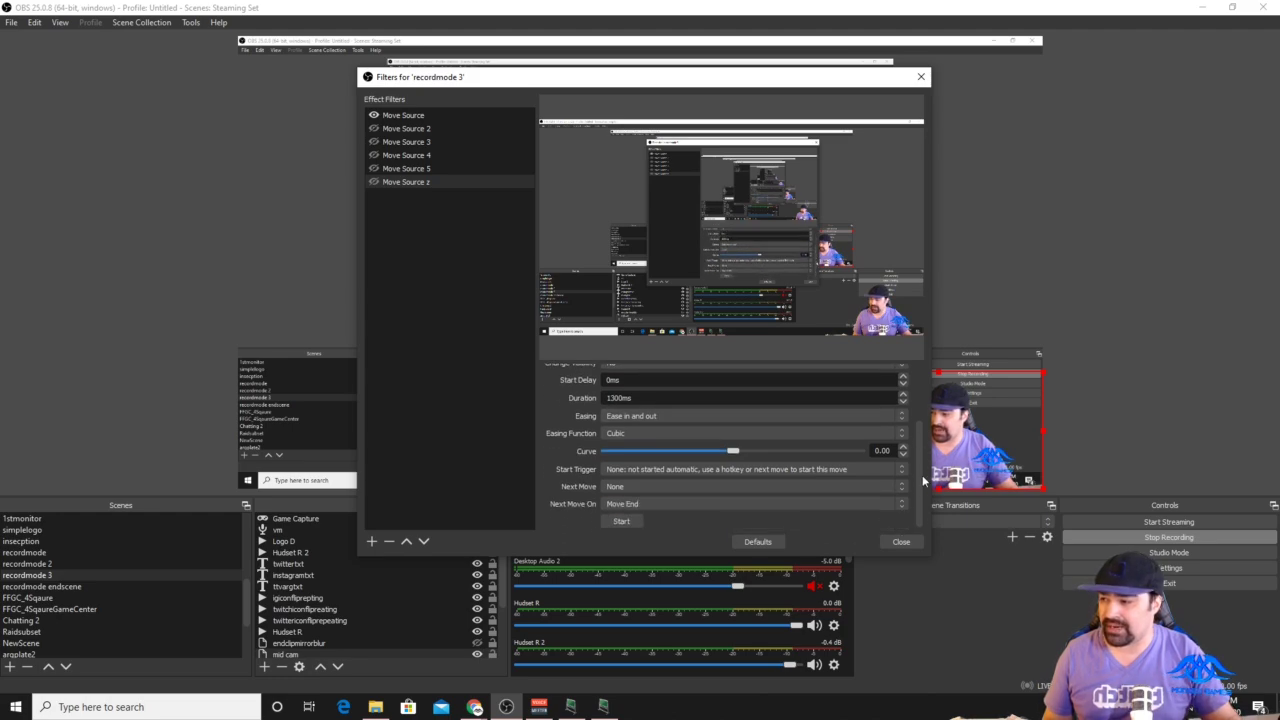
left_click_drag(736, 451, 658, 456)
left_click(642, 434)
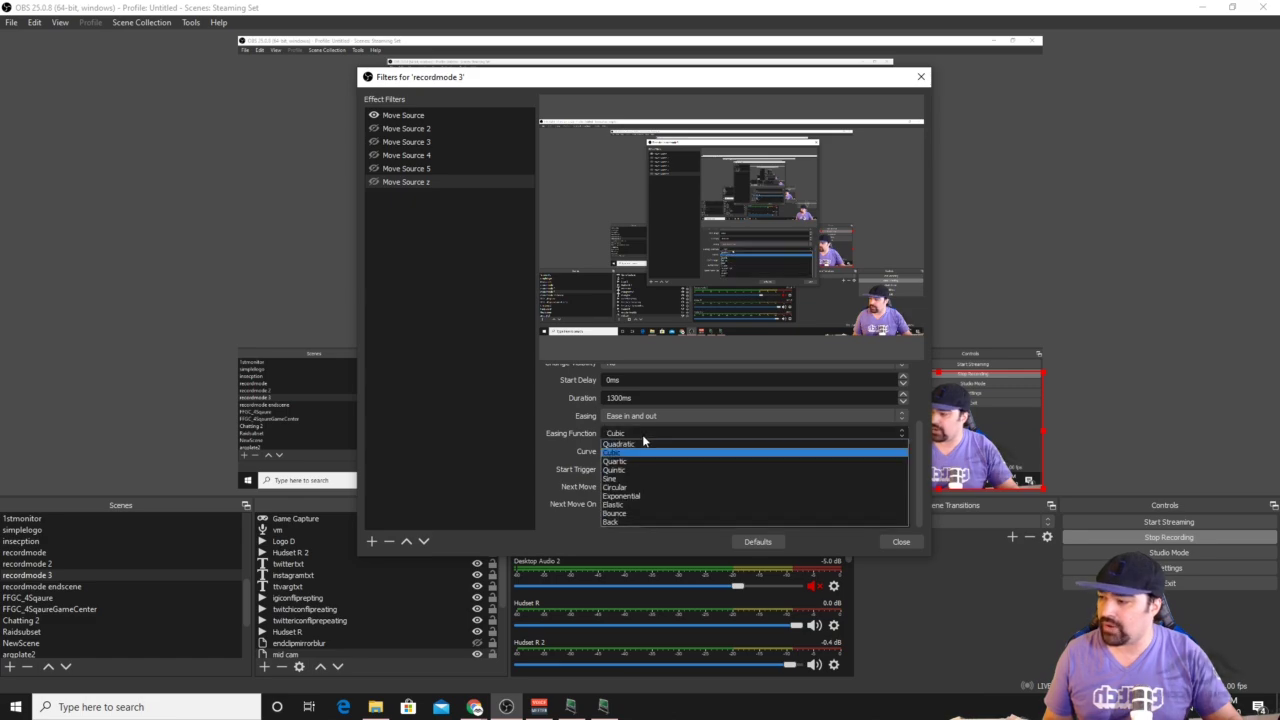
left_click(646, 506)
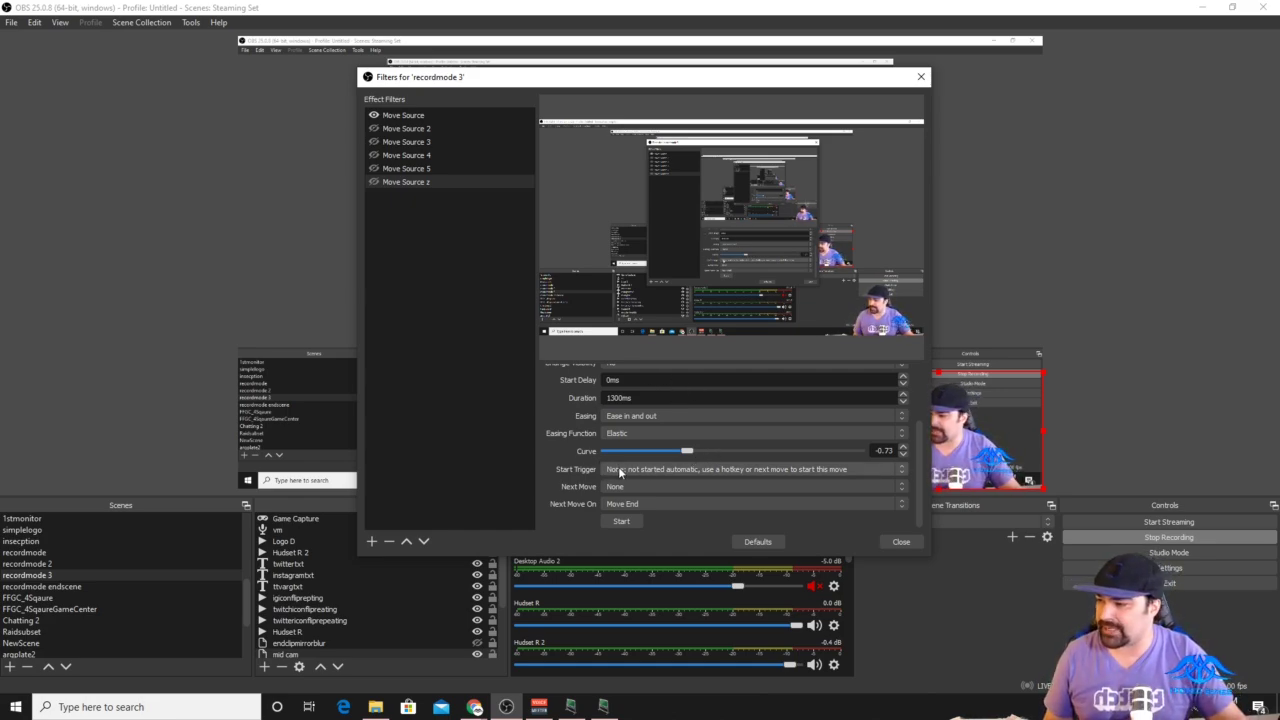
left_click(655, 469)
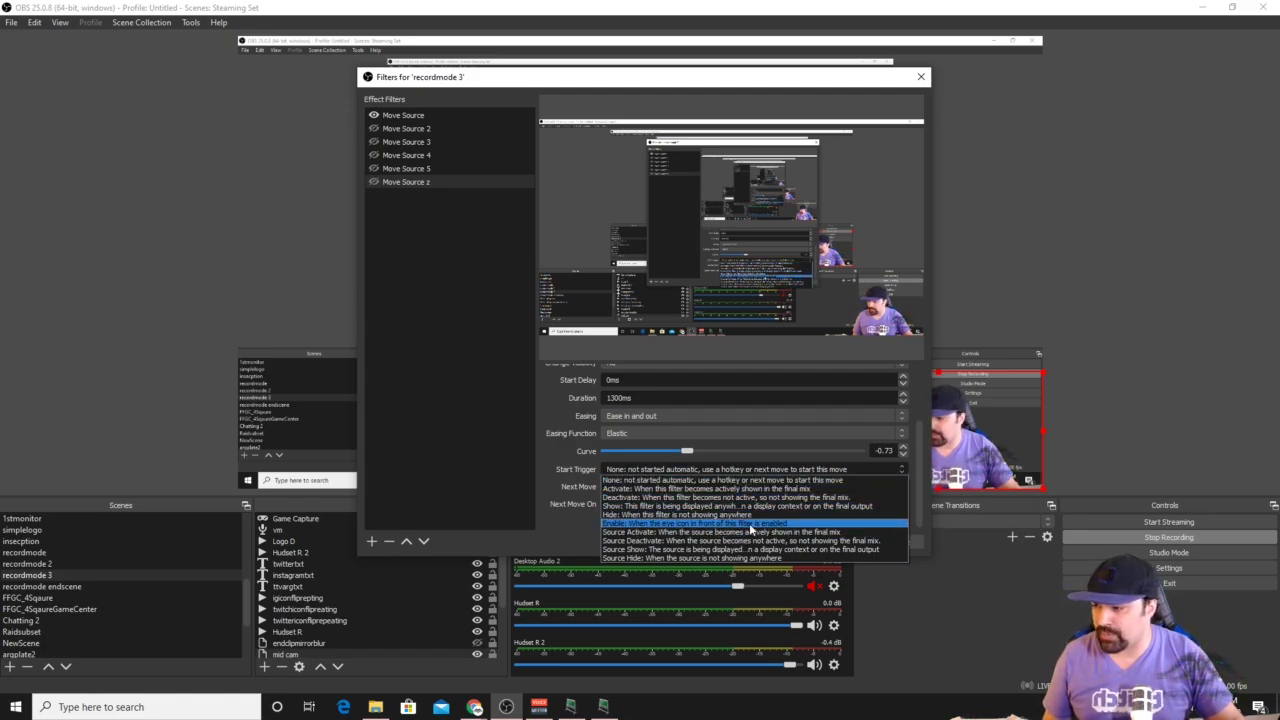
left_click(778, 524)
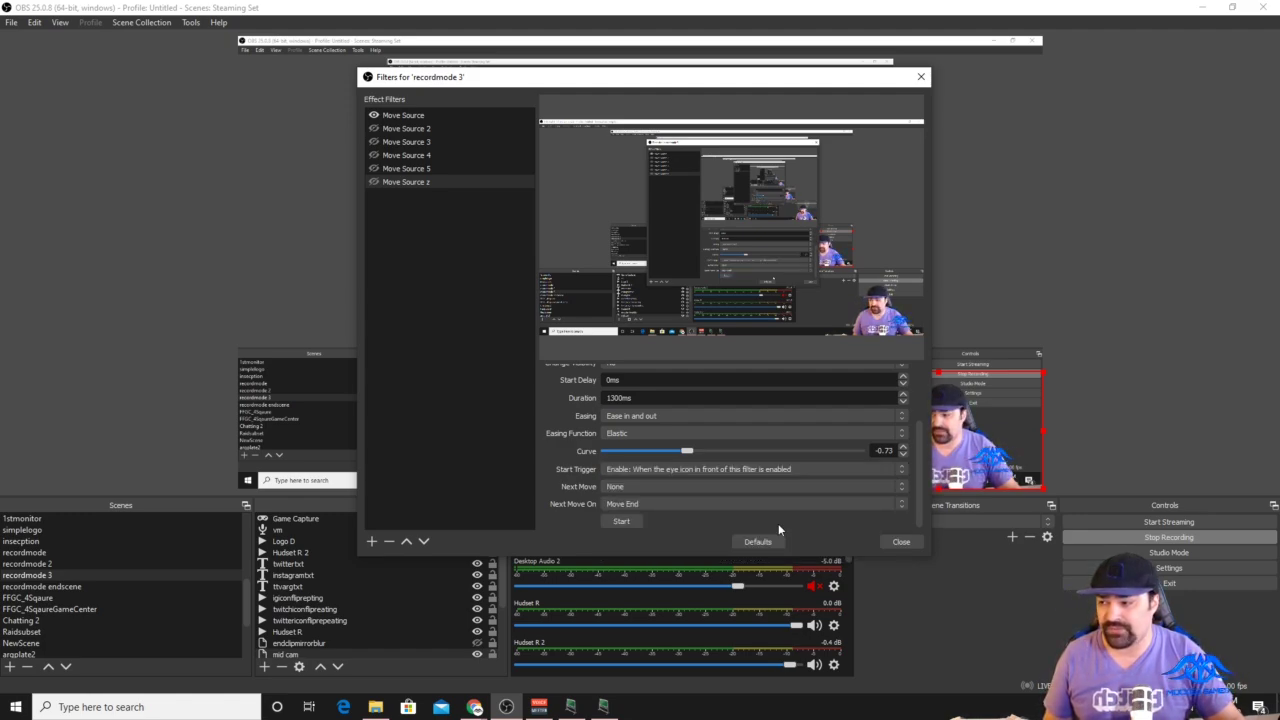
left_click(374, 182)
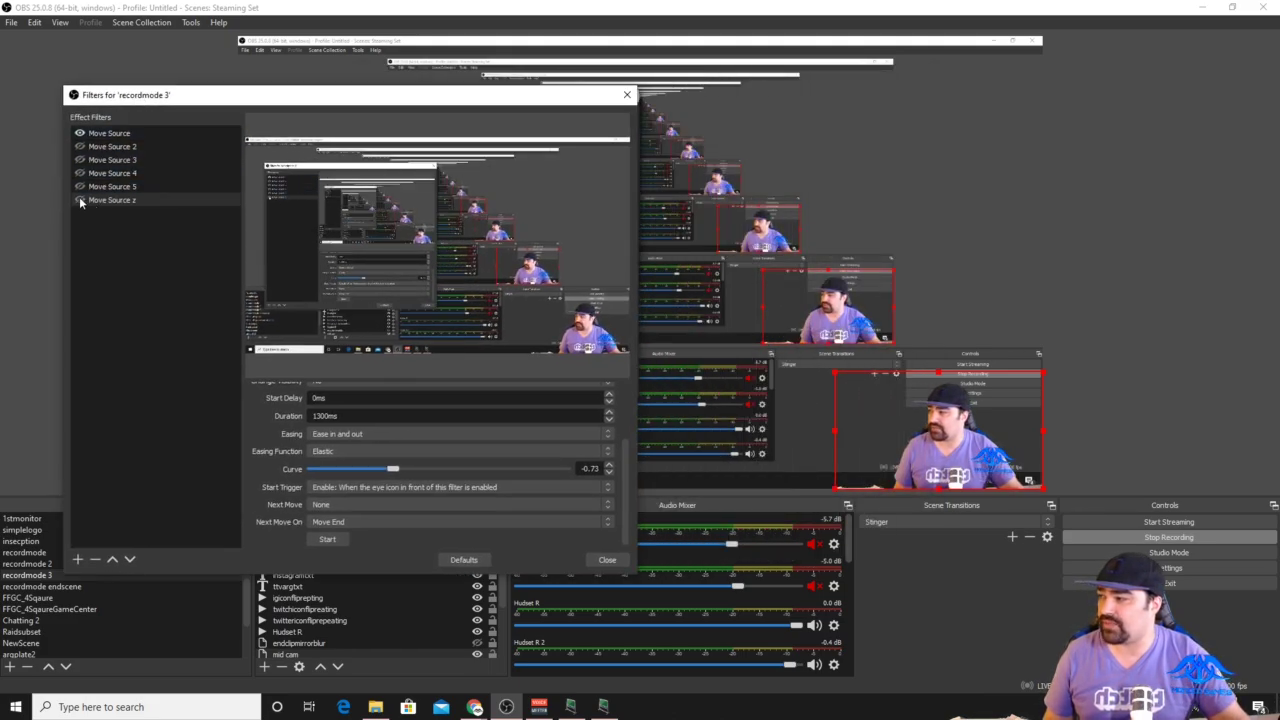
Zoom the webcam in with Move Source z, back out with Move Source, then reveal LioranBoard's deck list.
left_click(79, 200)
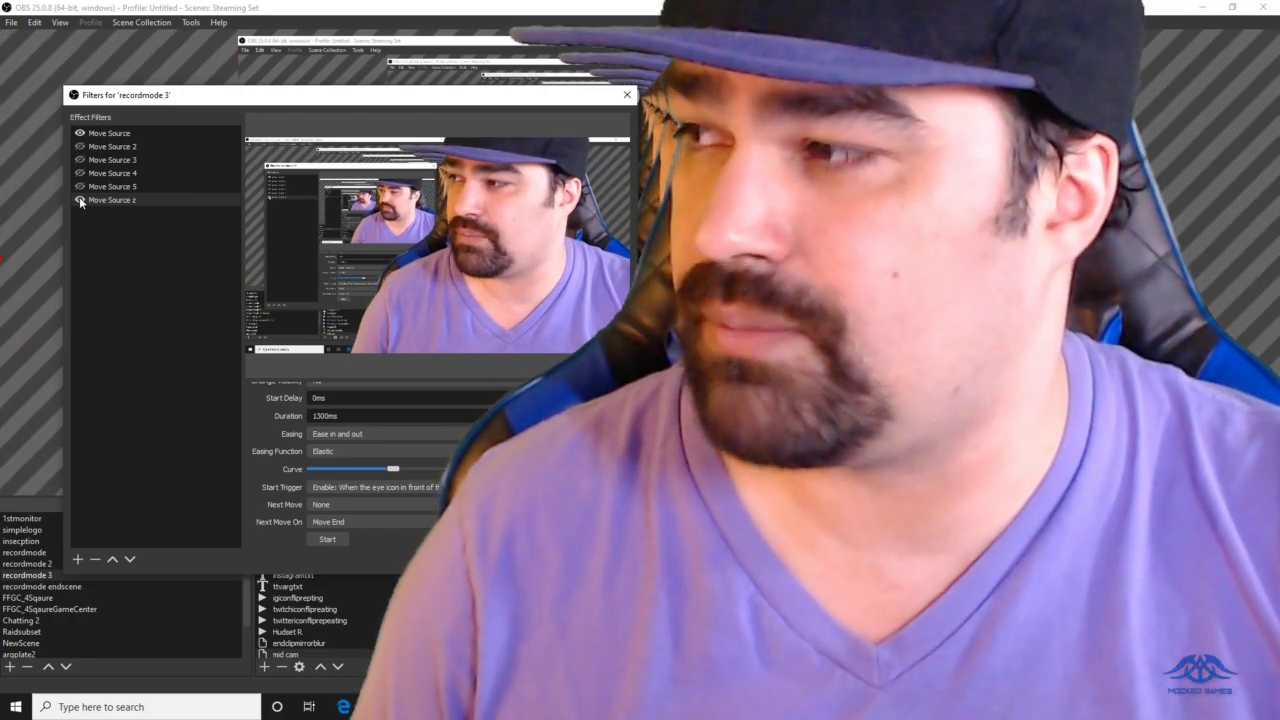
left_click(80, 133)
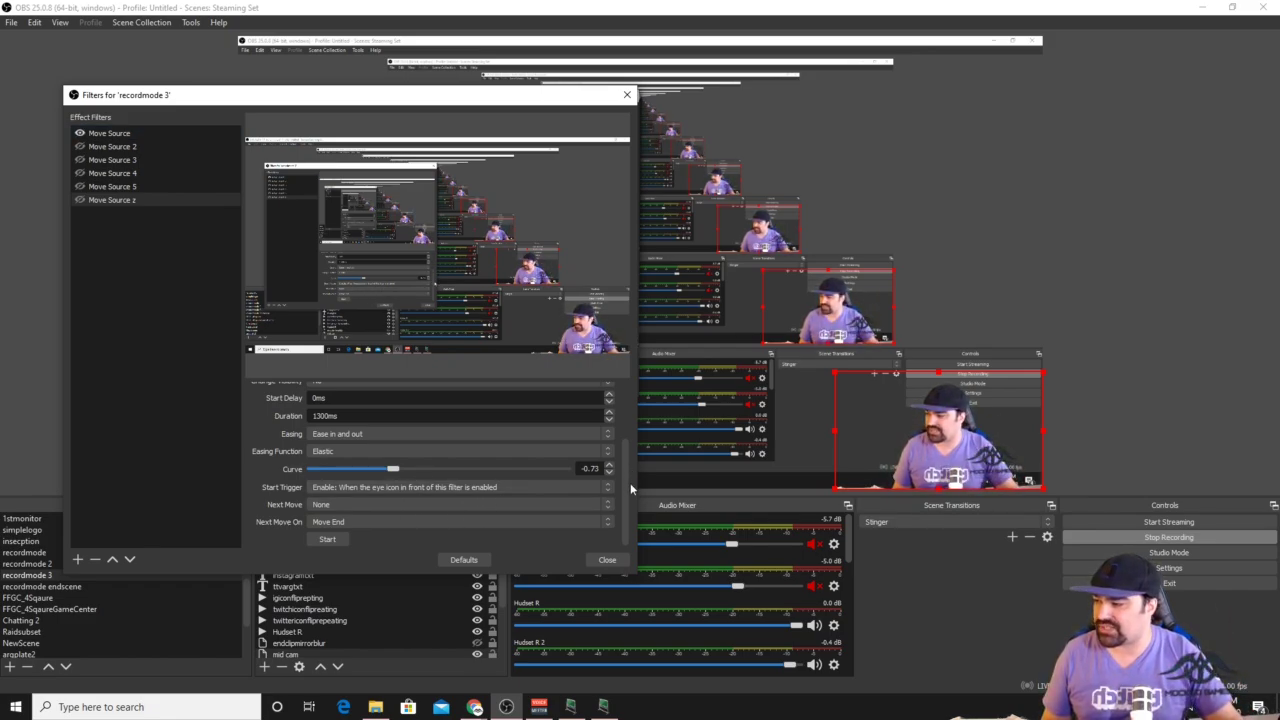
scroll(627, 461, "up", 1)
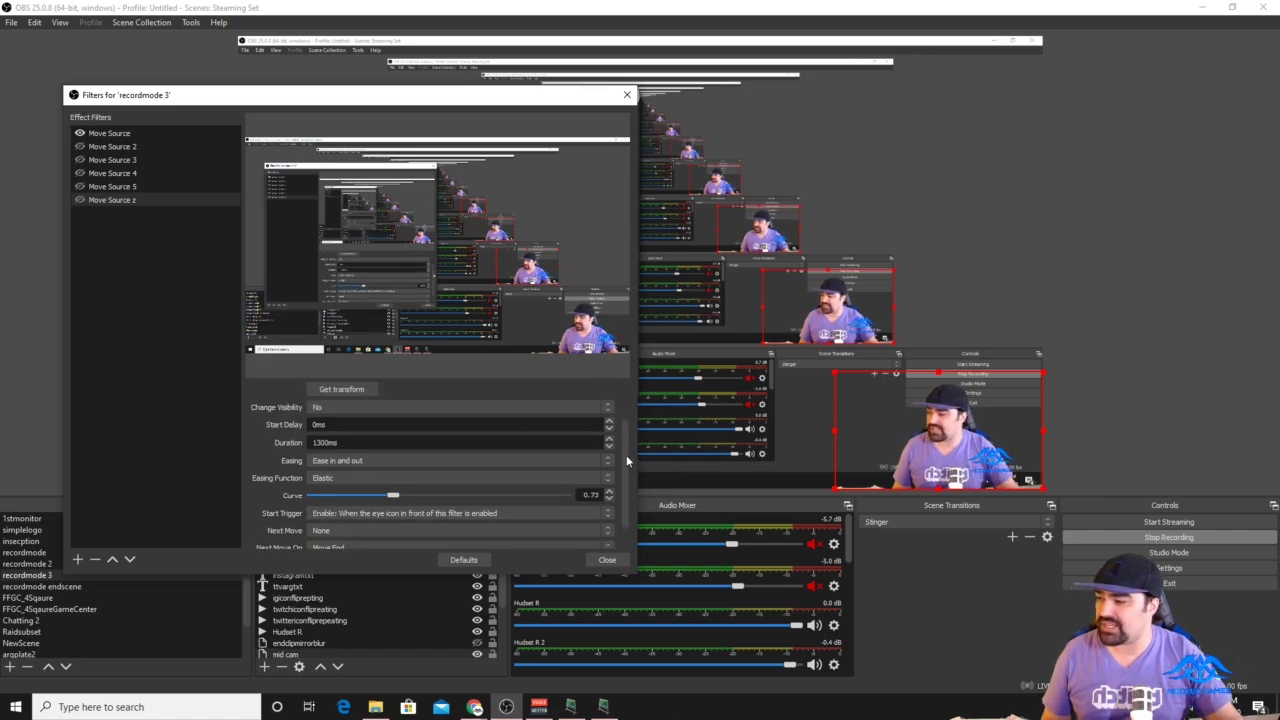
left_click_drag(627, 461, 614, 420)
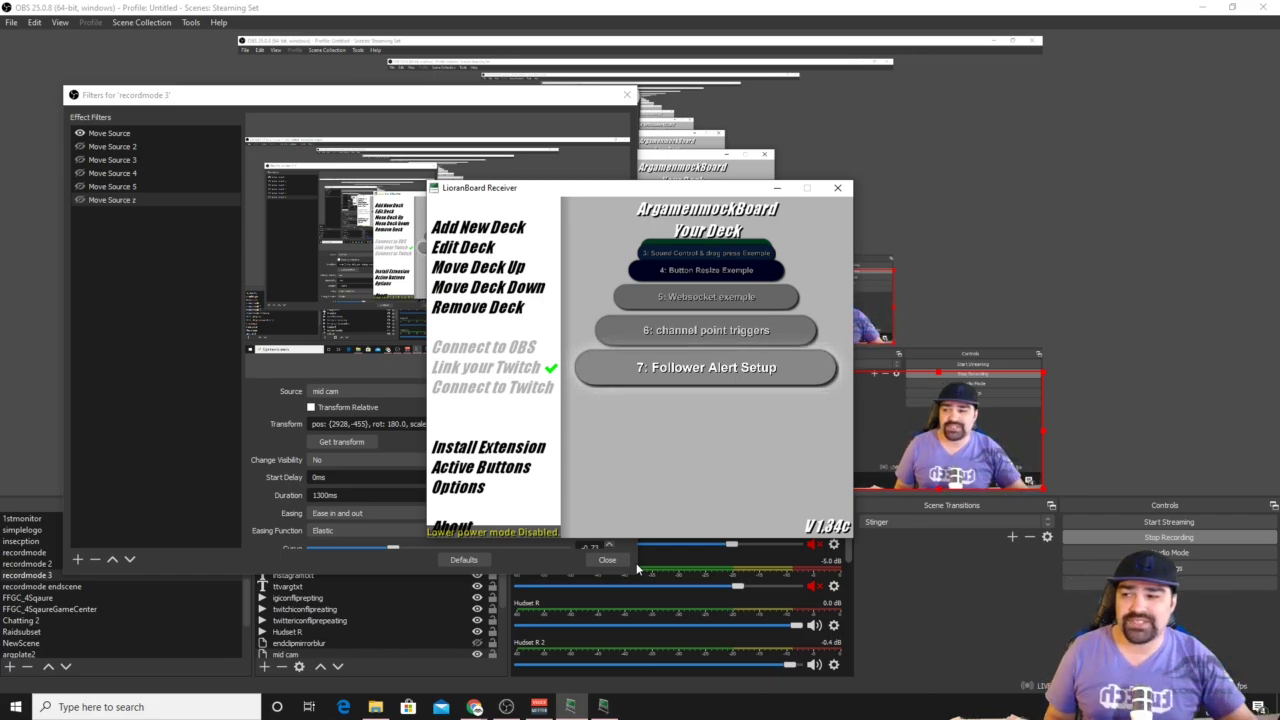
Open the 'channel point triggers' deck editor, move it to the upper left, and start adding a button.
scroll(710, 378, "up", 1)
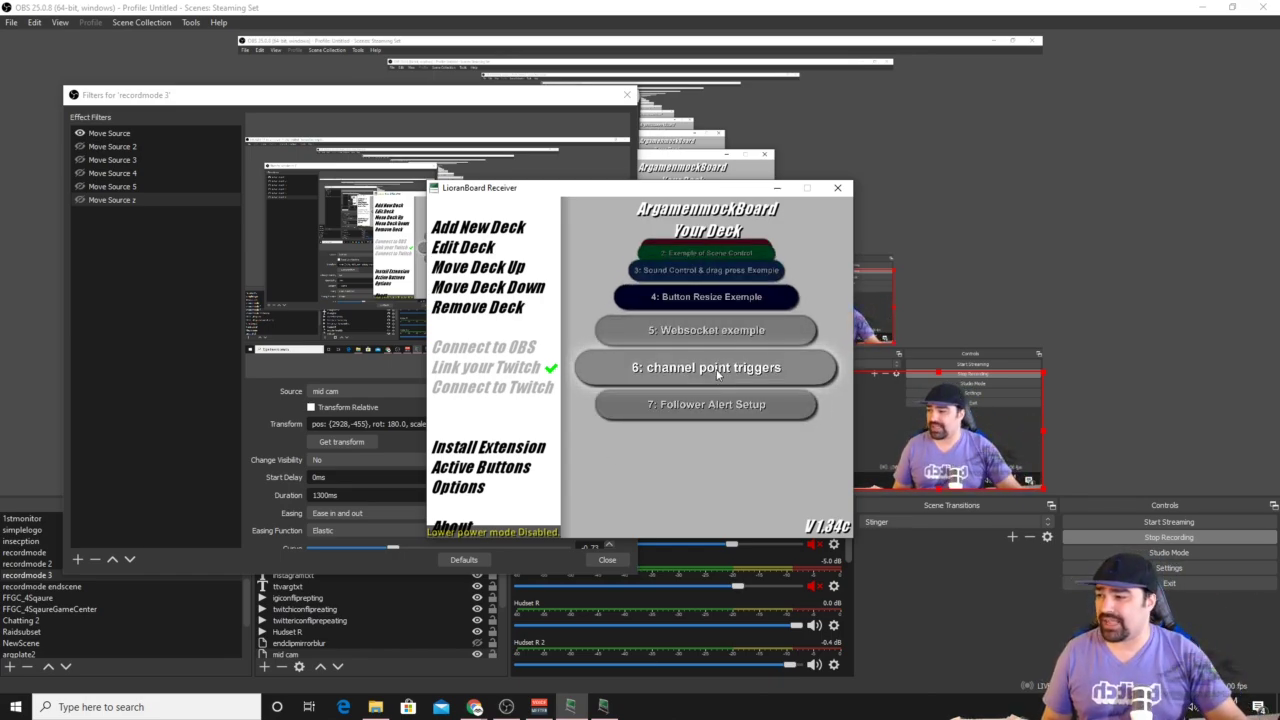
left_click(717, 372)
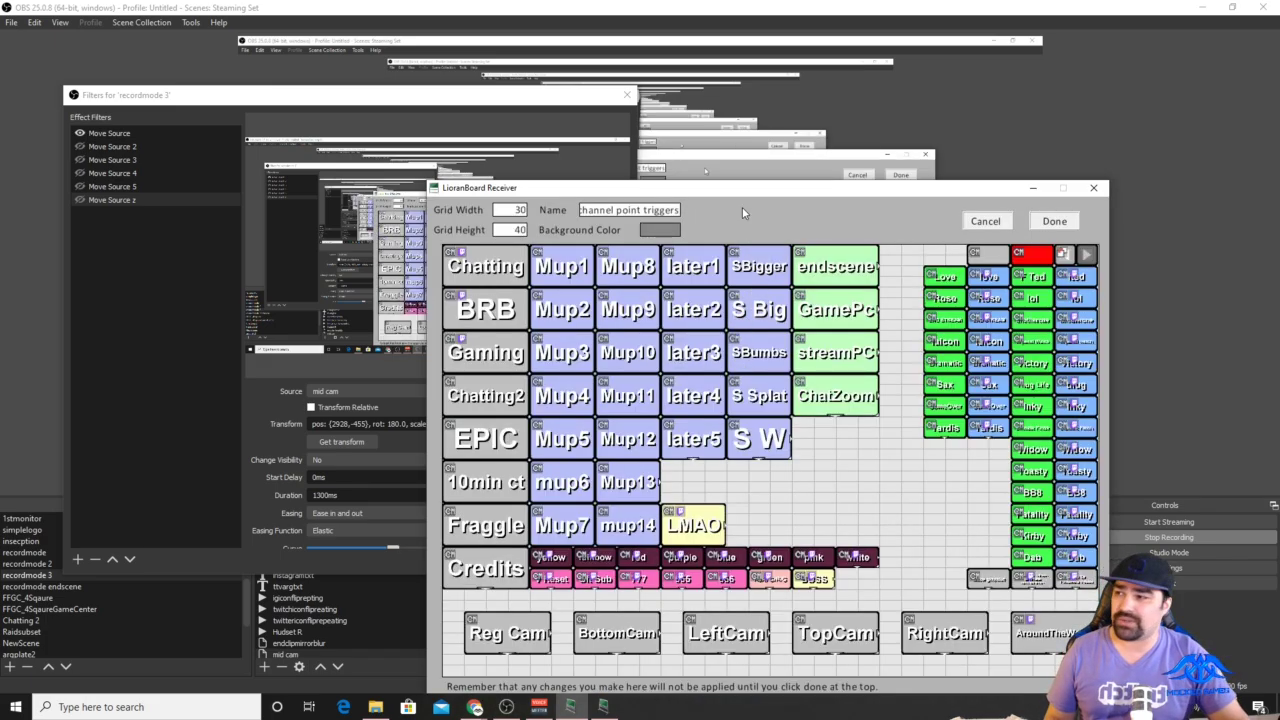
left_click_drag(663, 195, 345, 66)
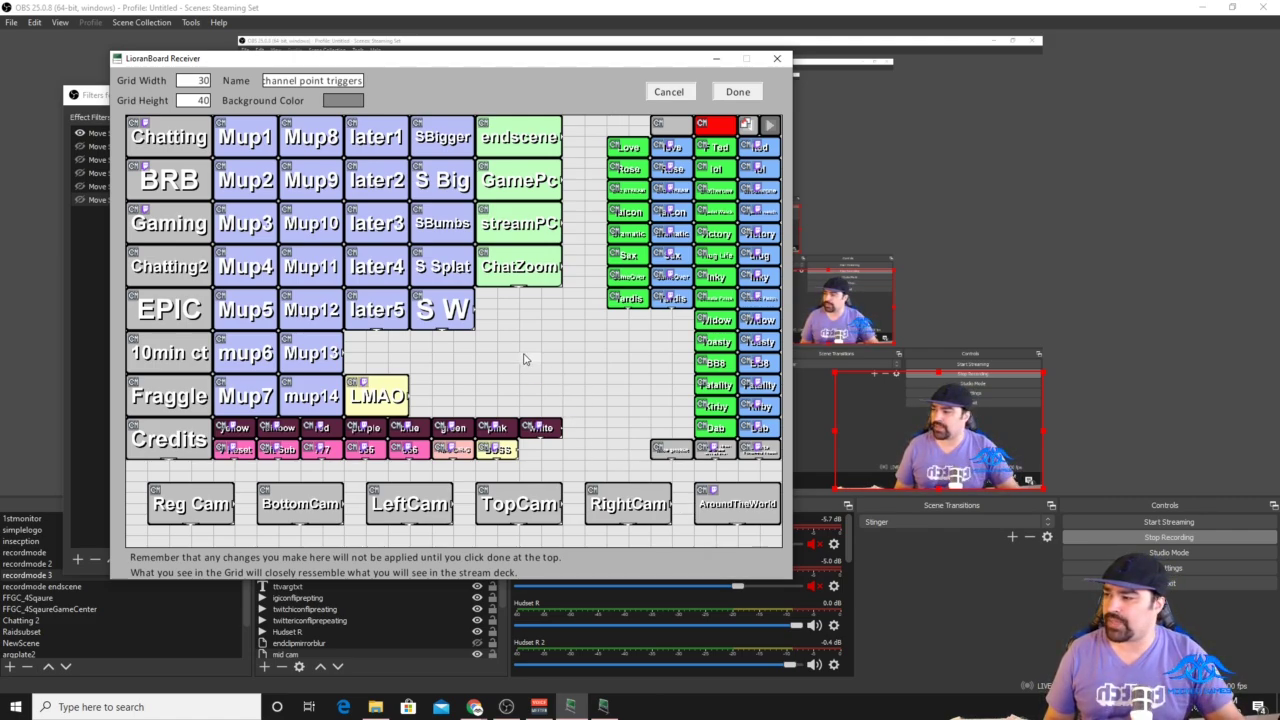
right_click(457, 349)
Create two enlarged grey buttons side by side in the deck grid.
left_click(481, 358)
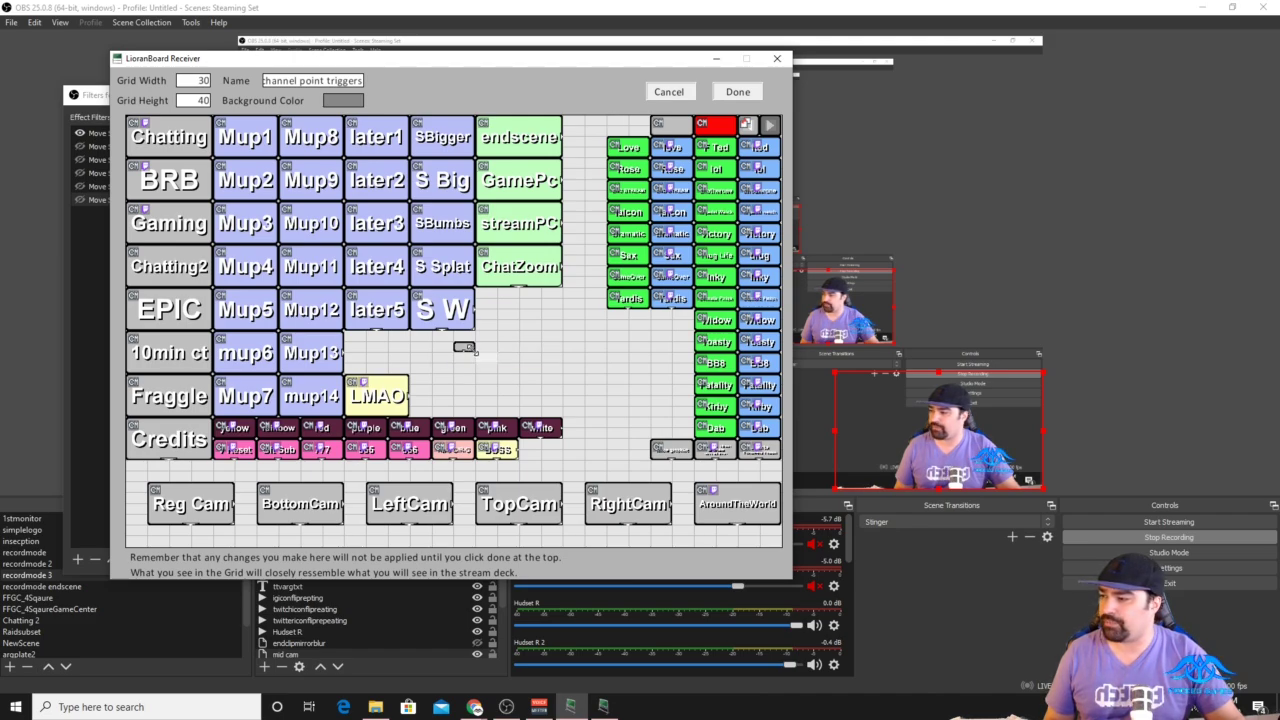
left_click_drag(478, 364, 530, 383)
right_click(560, 354)
left_click(560, 354)
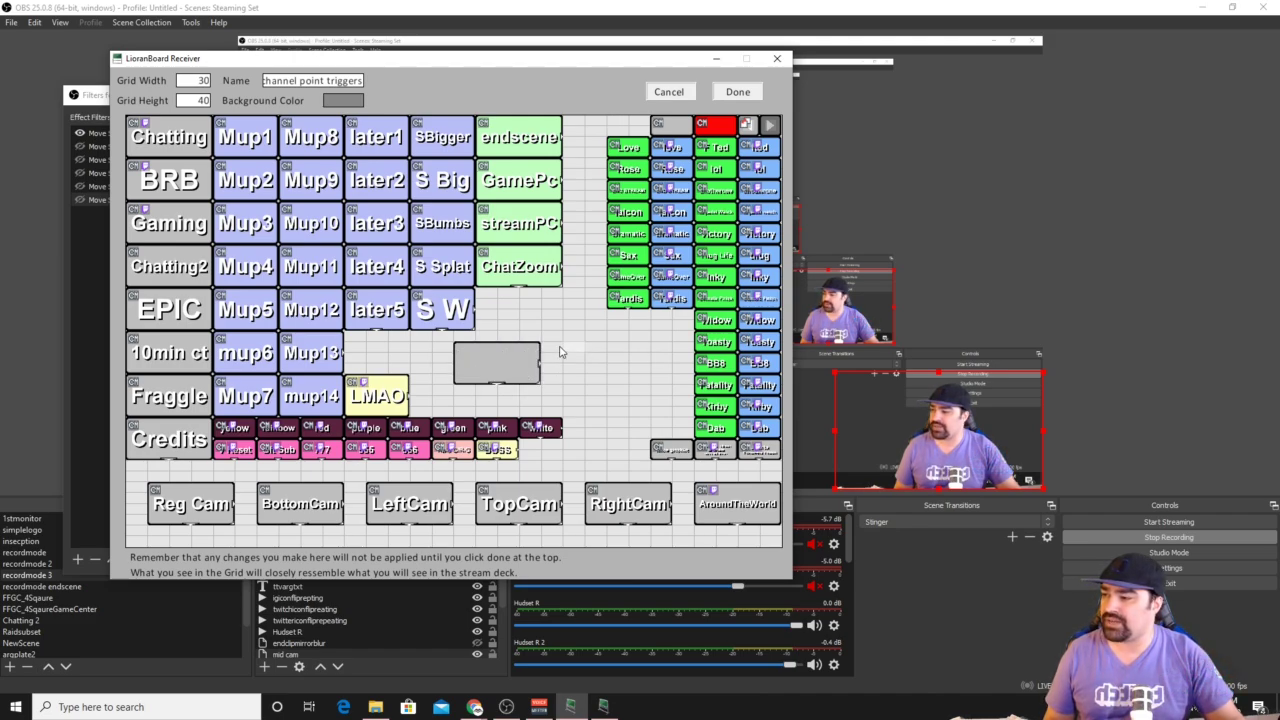
right_click(561, 347)
left_click(585, 360)
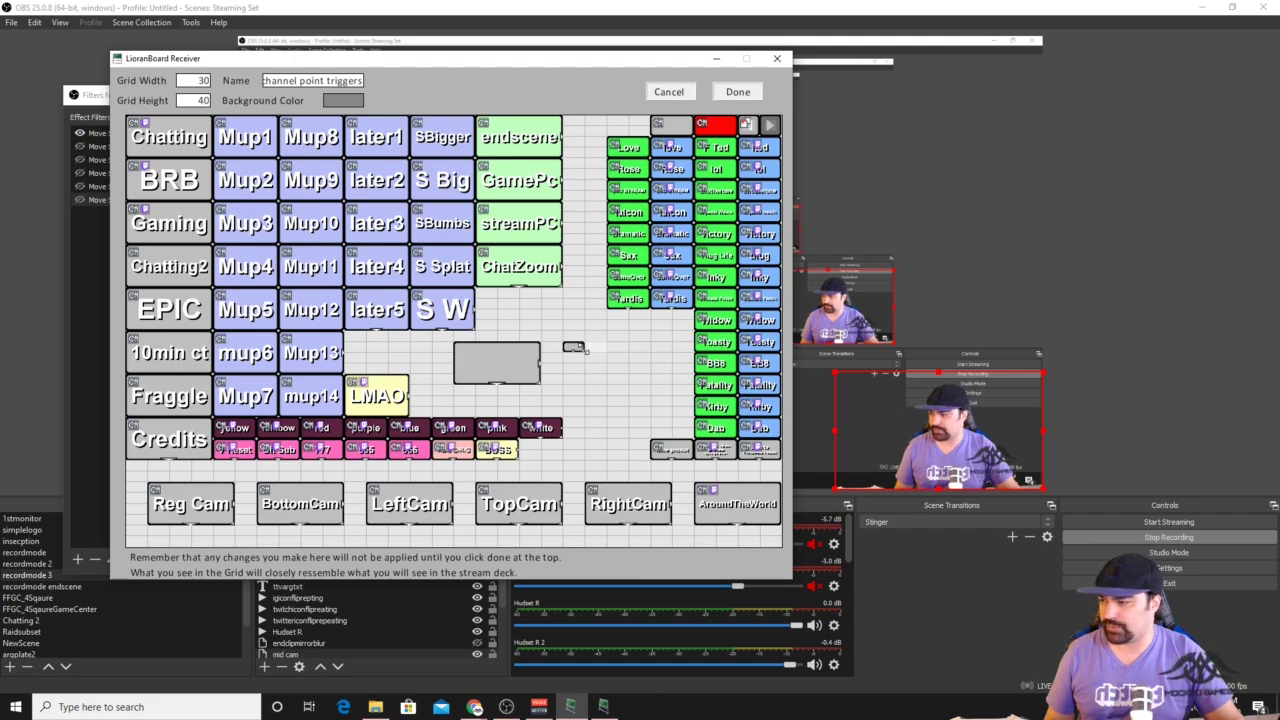
left_click_drag(586, 349, 649, 383)
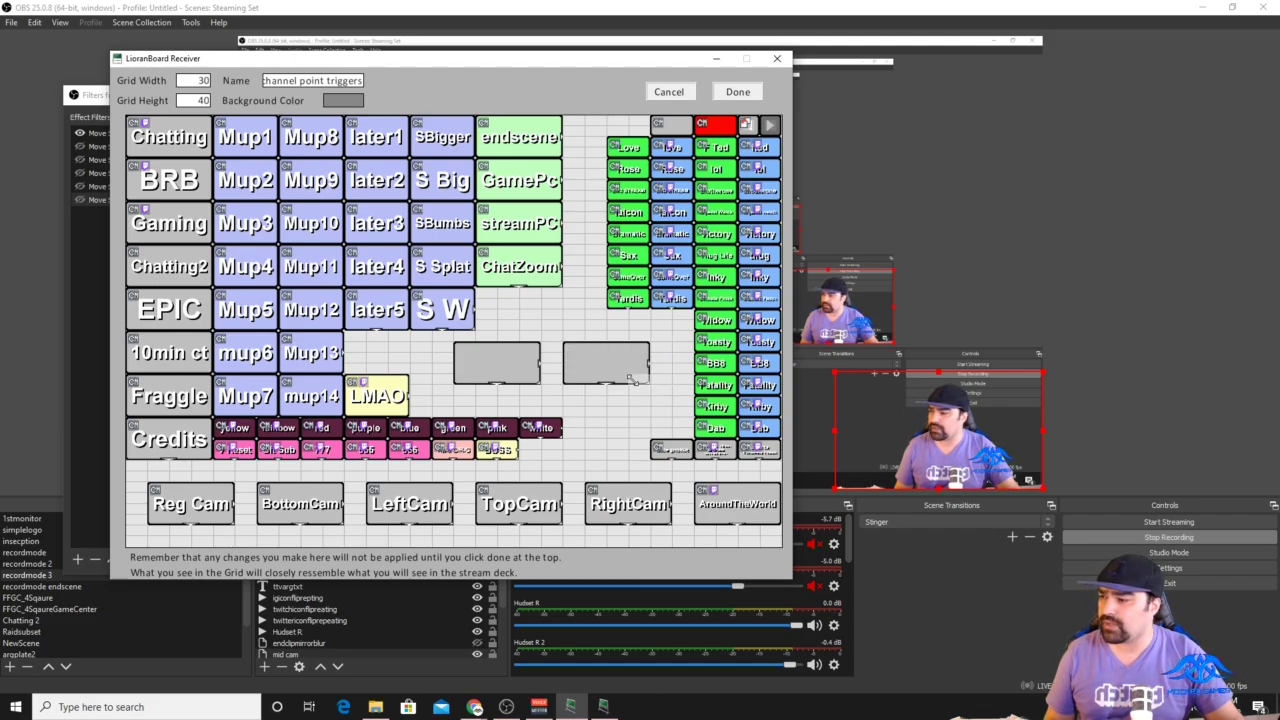
Label the buttons 'zoom' and 'unzoom', then open the zoom button's command editor.
right_click(502, 380)
left_click(556, 383)
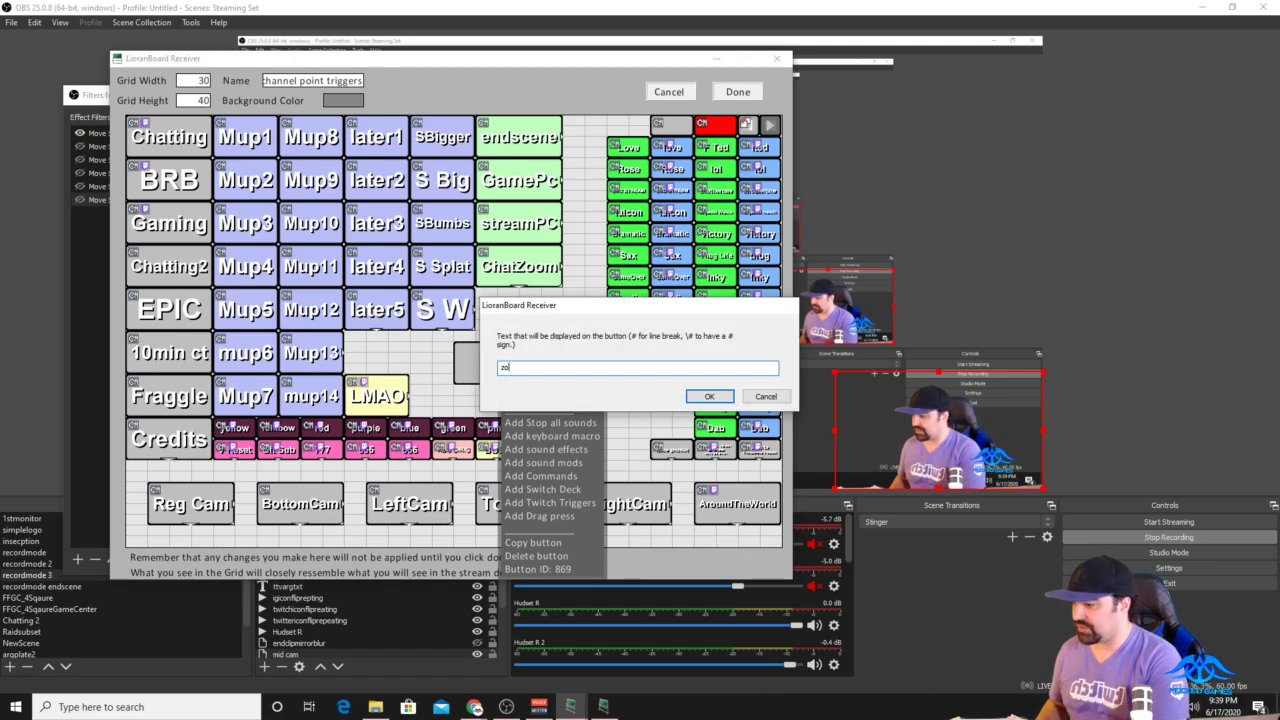
left_click(709, 396)
right_click(634, 364)
left_click(695, 383)
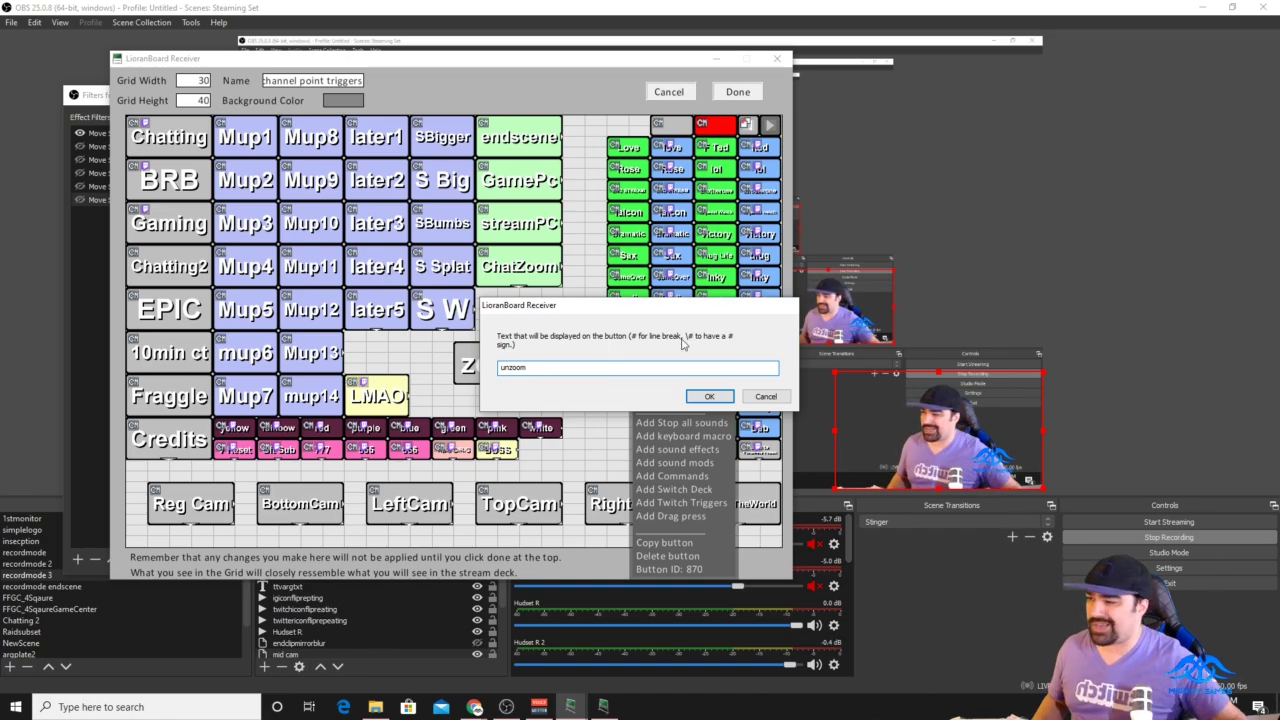
left_click(708, 395)
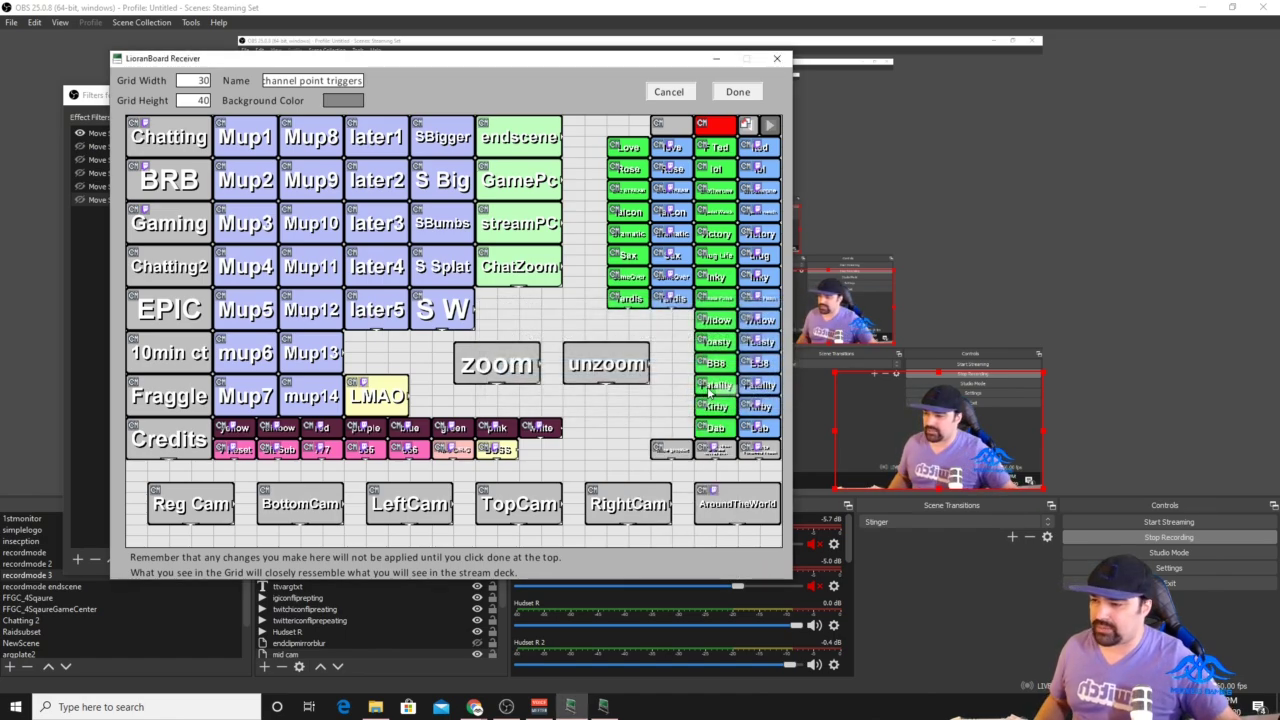
right_click(510, 364)
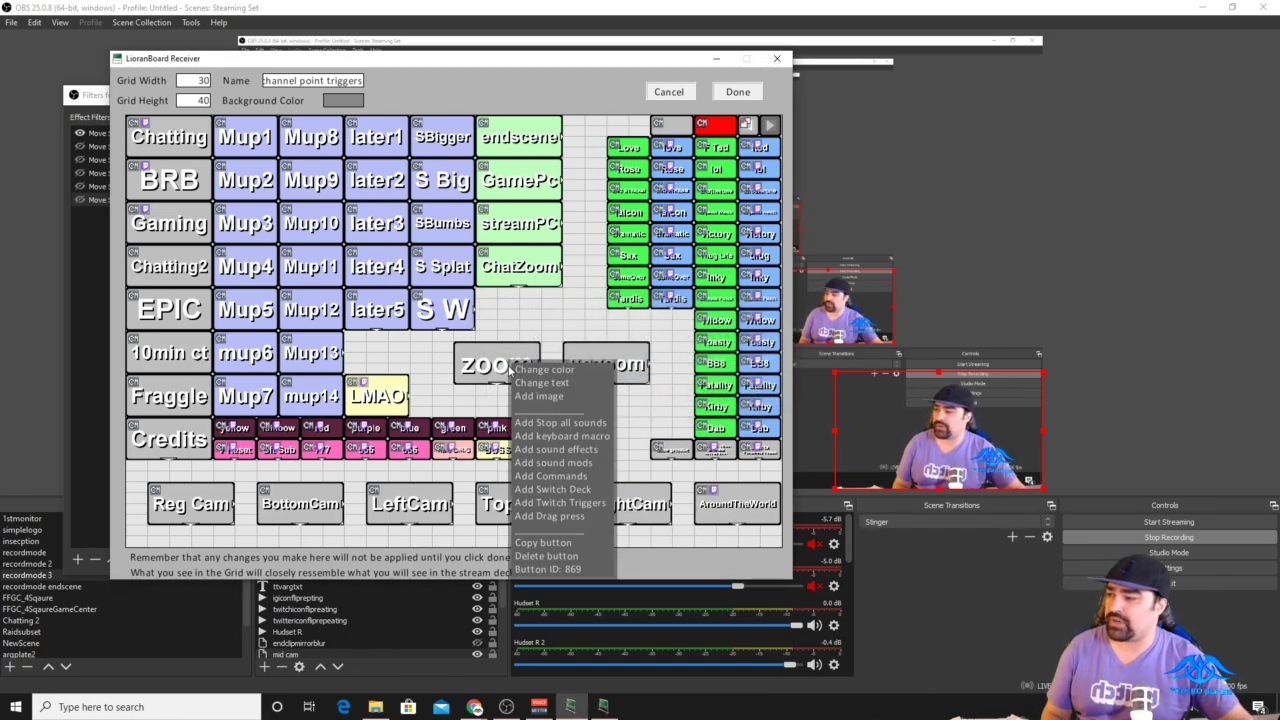
left_click(569, 477)
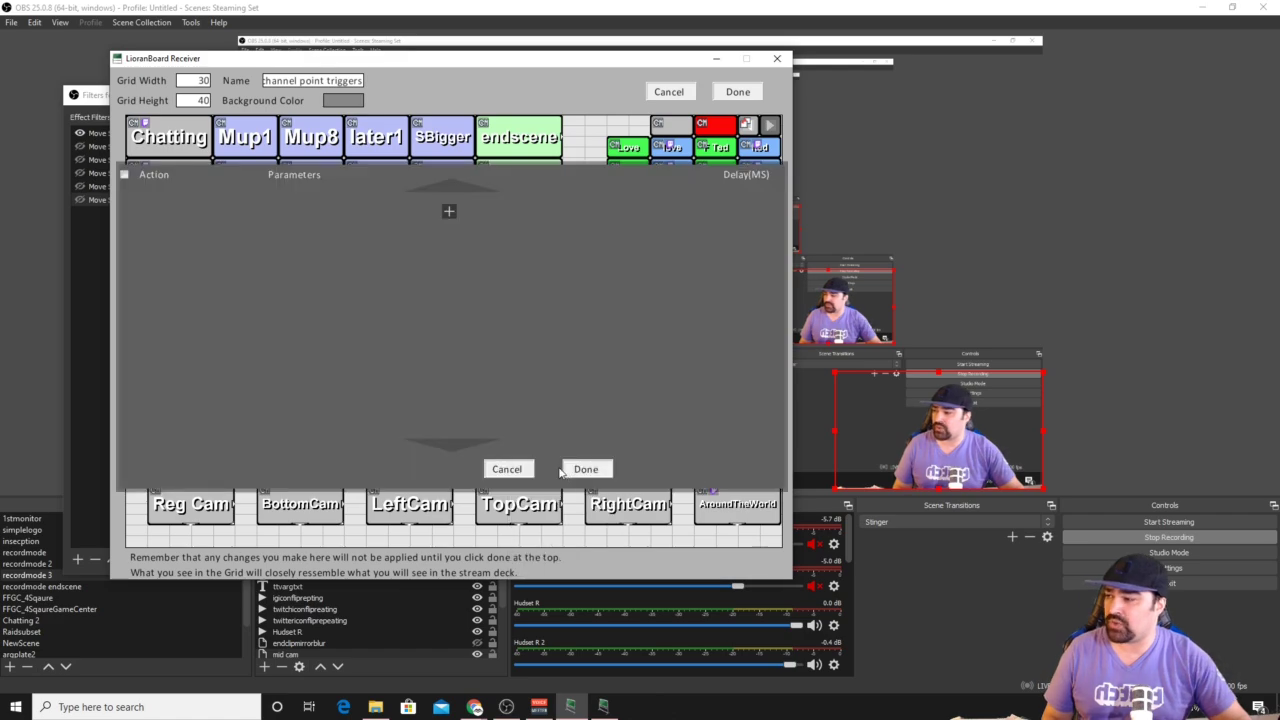
Add a Filter change visibility command enabling Move Source z on recordmode 3.
left_click(449, 212)
left_click(210, 220)
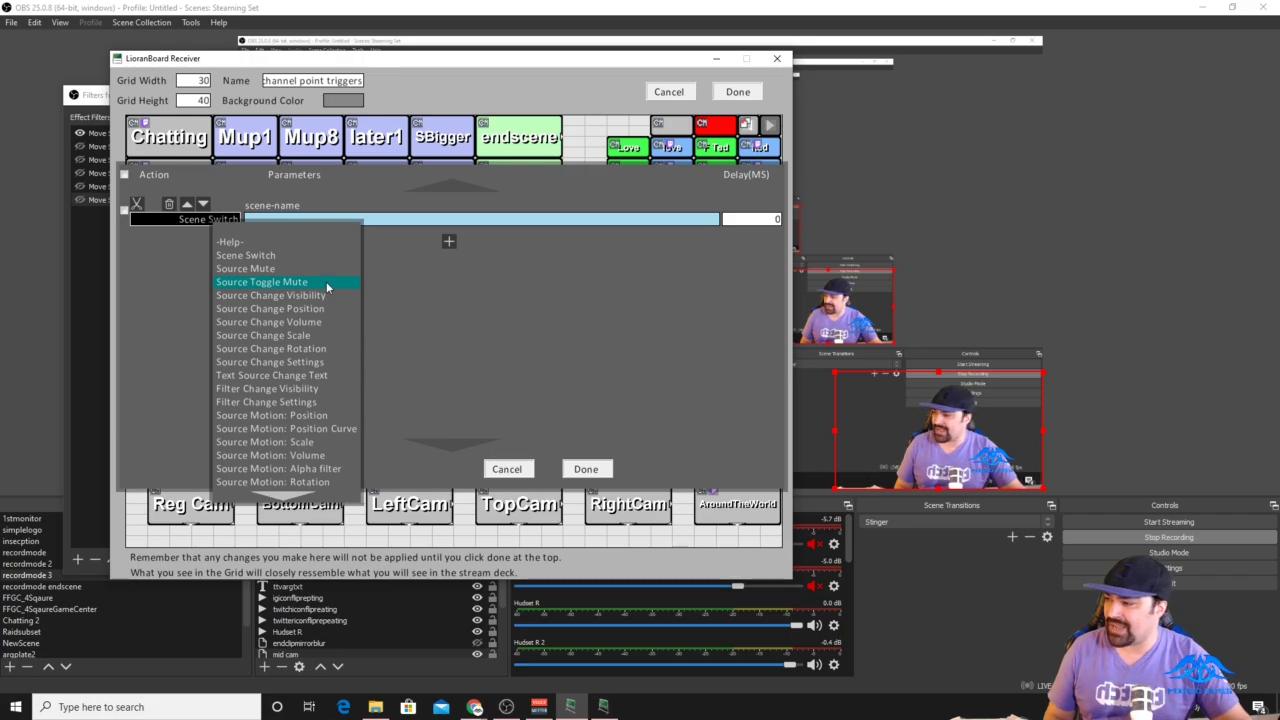
left_click(315, 390)
left_click(313, 220)
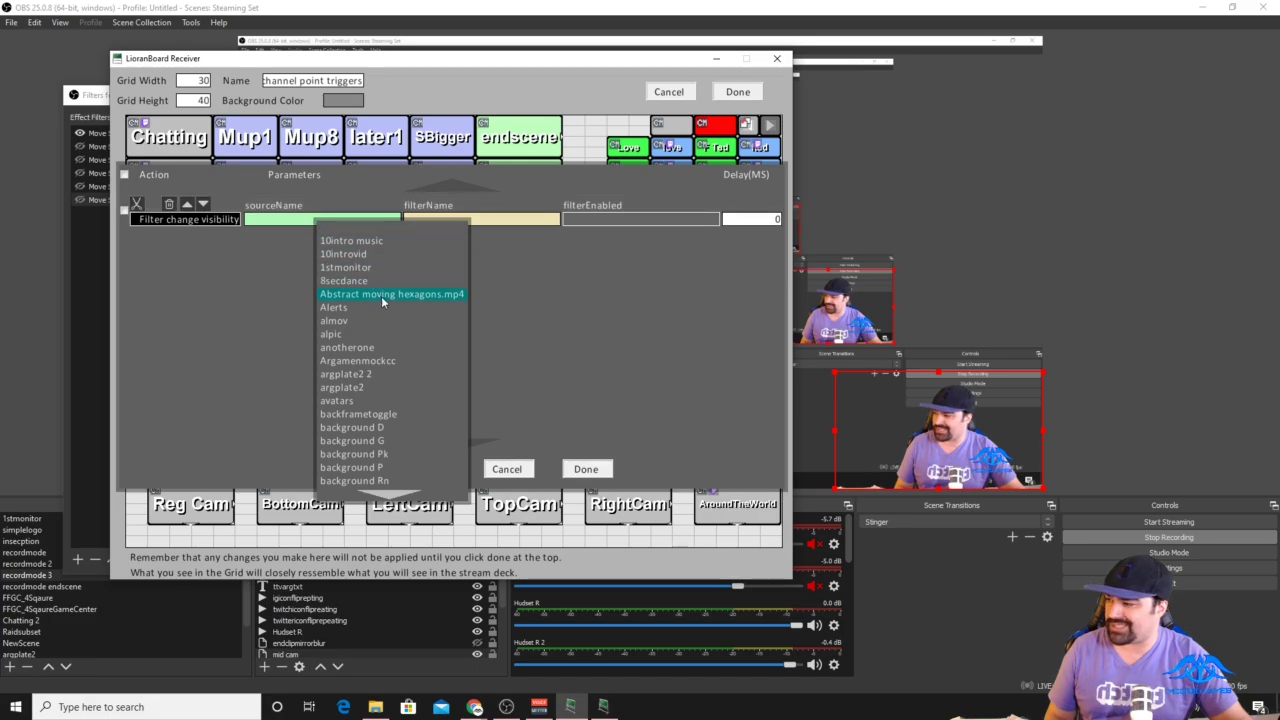
scroll(383, 366, "down", 3)
scroll(383, 370, "down", 4)
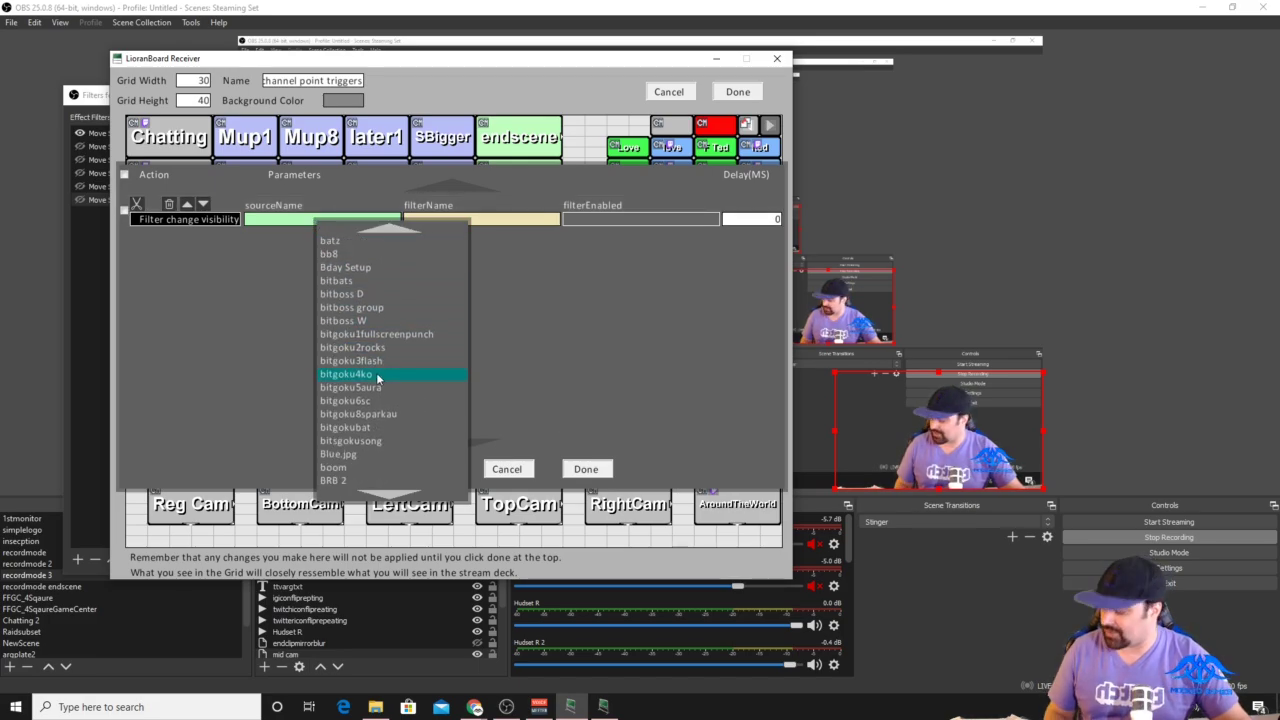
type("re")
scroll(378, 378, "down", 3)
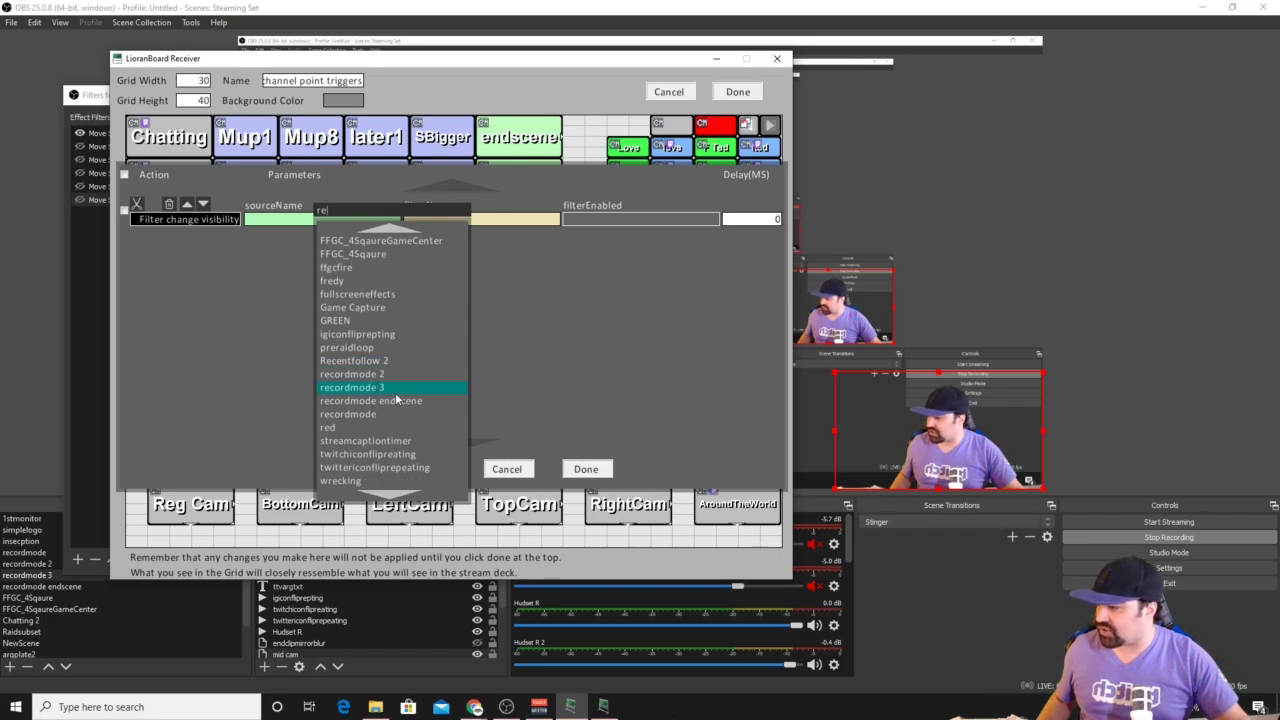
left_click(397, 388)
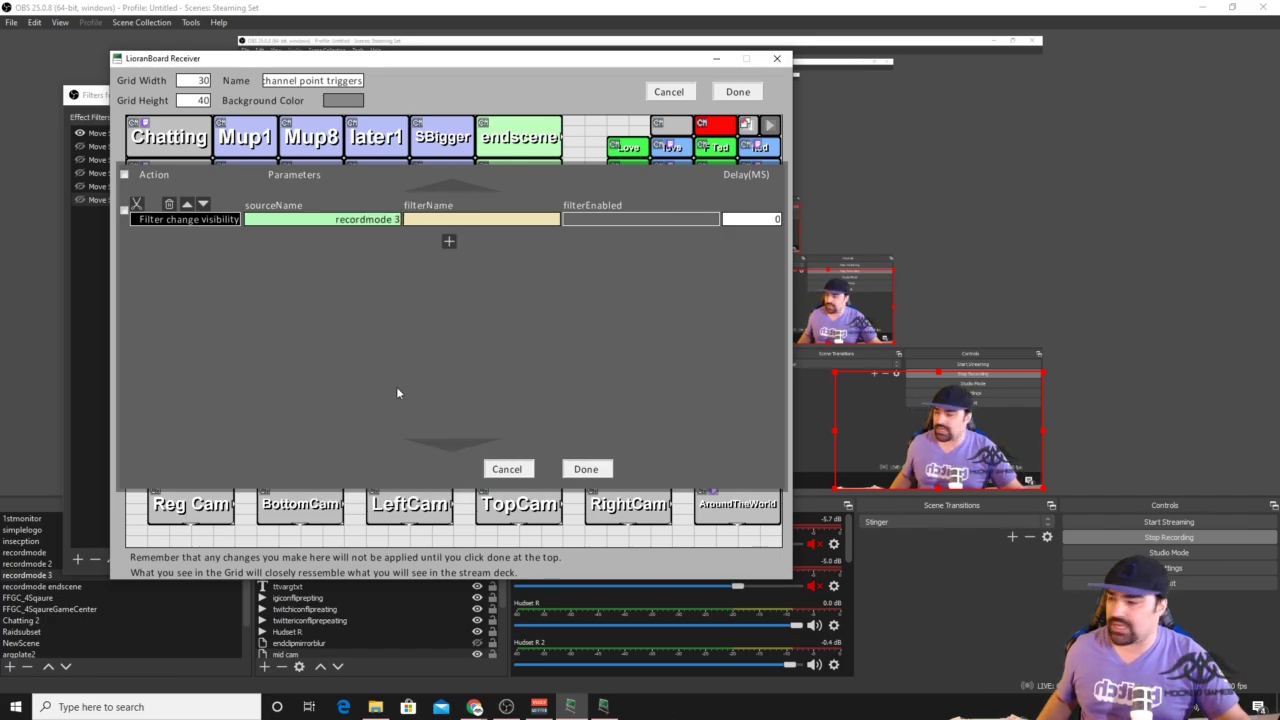
left_click(494, 224)
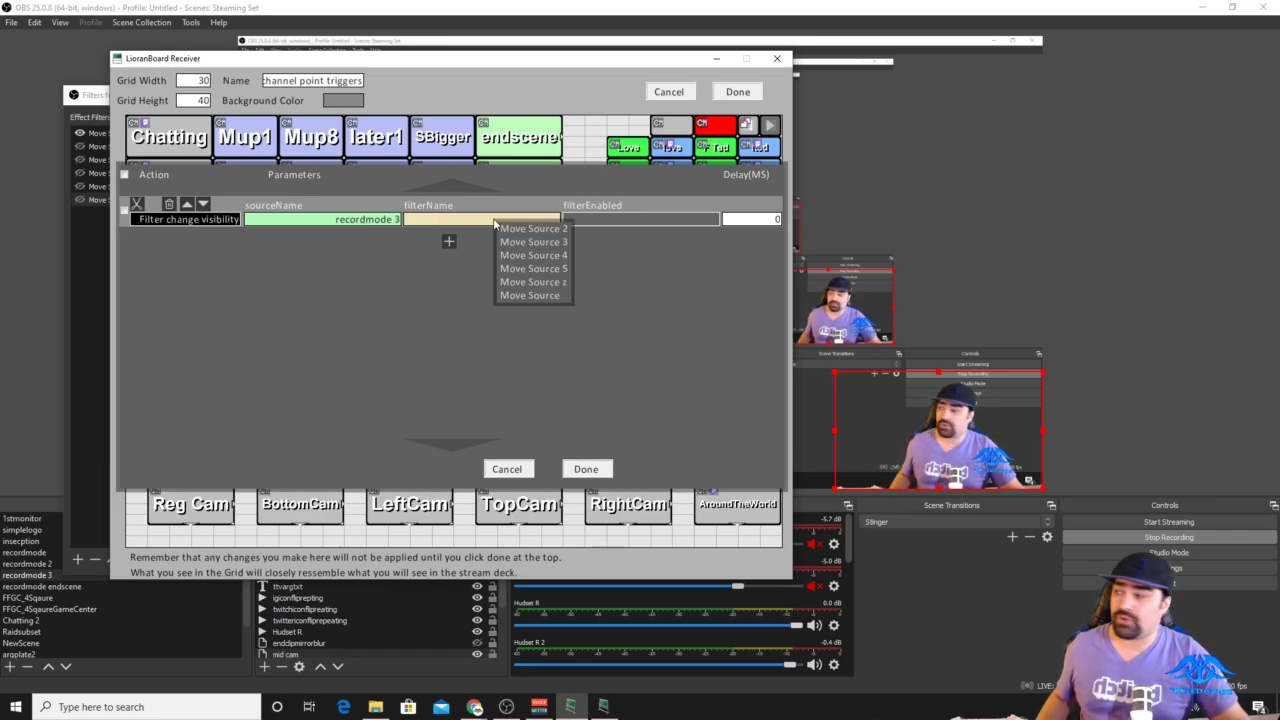
left_click(538, 283)
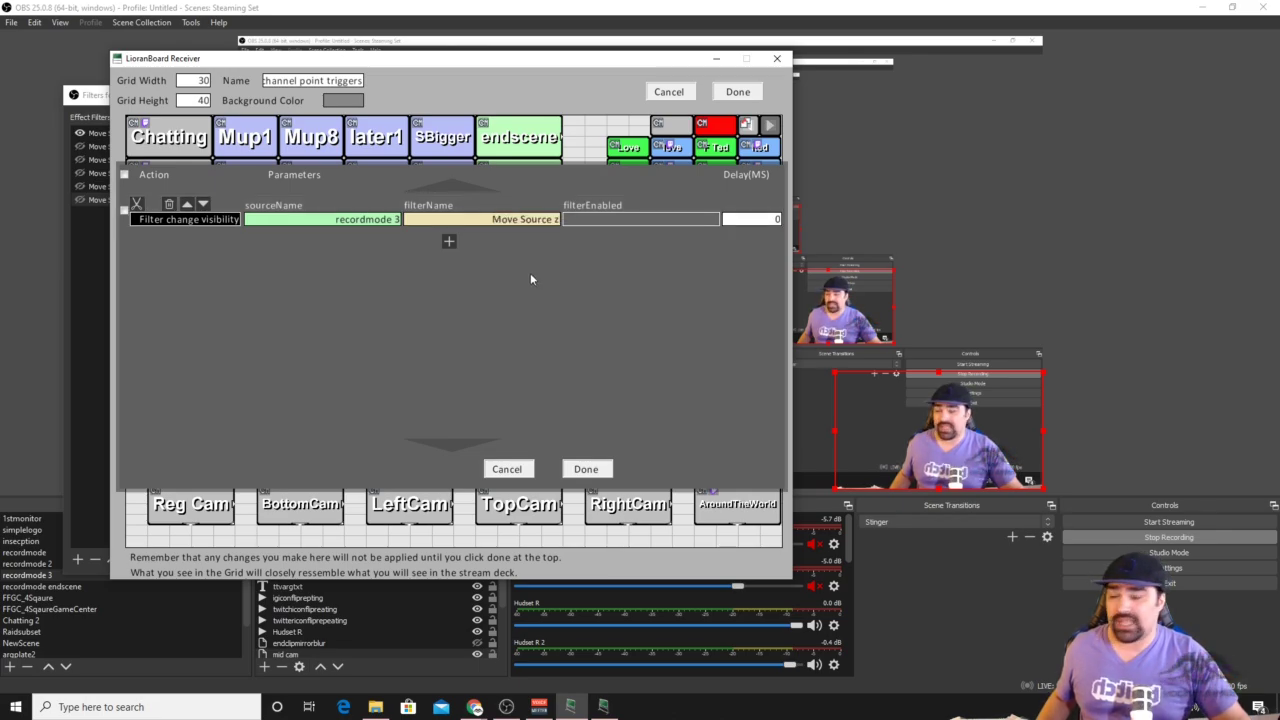
left_click(684, 218)
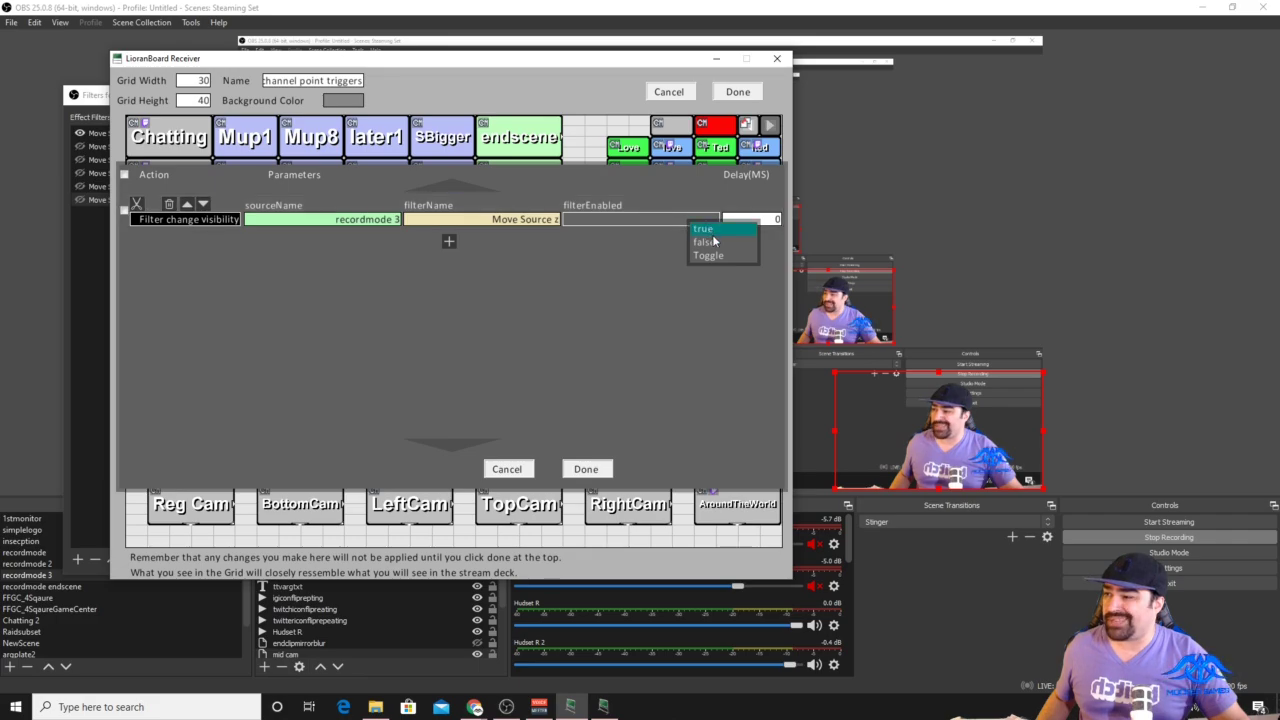
left_click(718, 234)
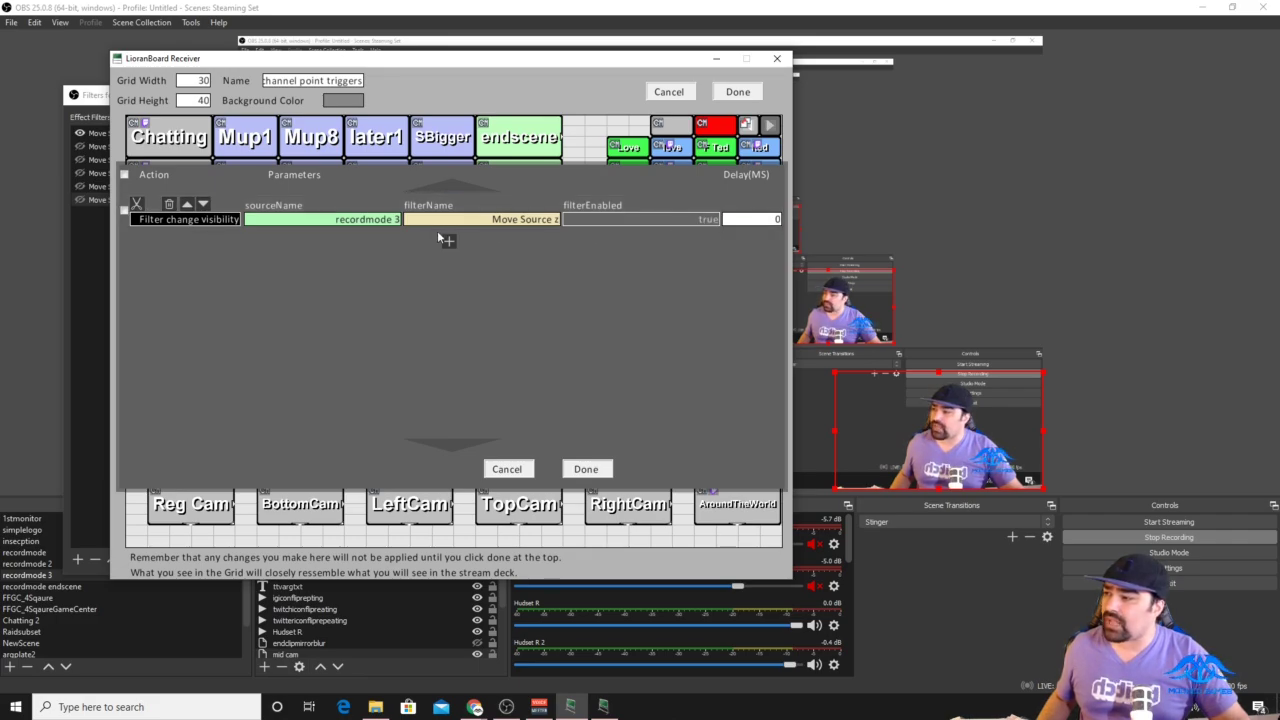
Duplicate the command and set the copy to disable the Move Source filter.
left_click(124, 212)
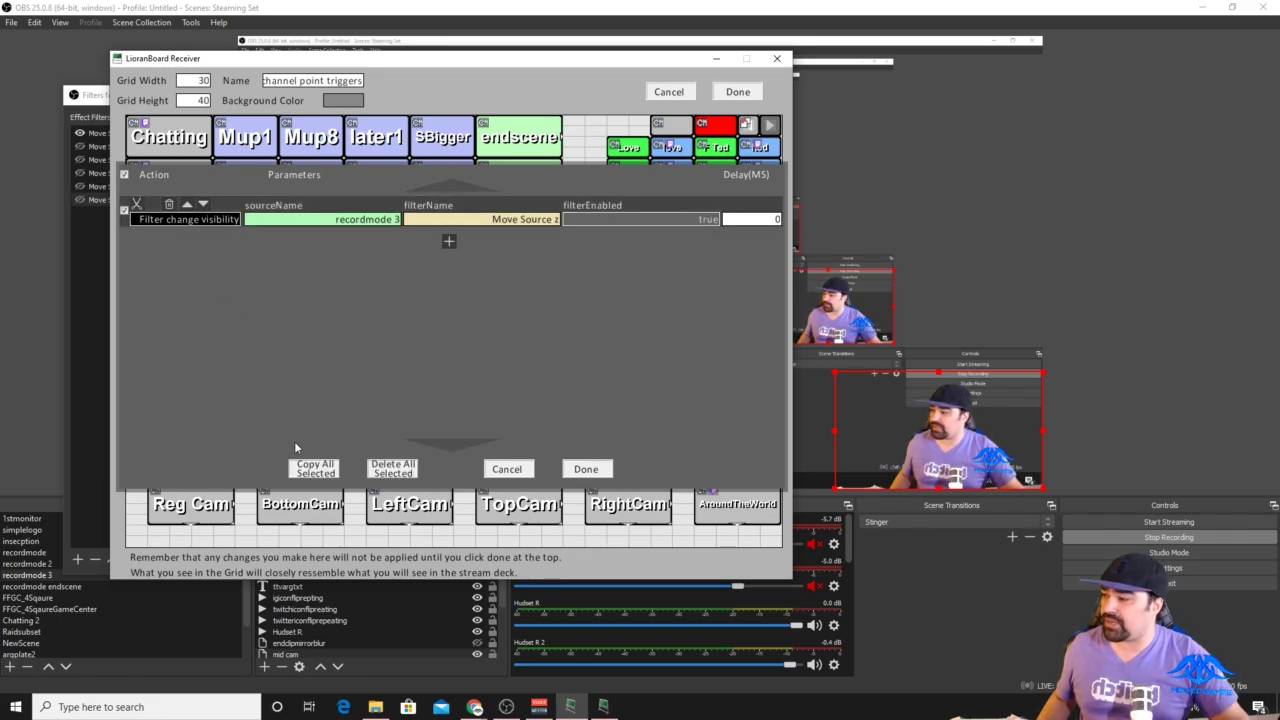
left_click(312, 468)
left_click(429, 243)
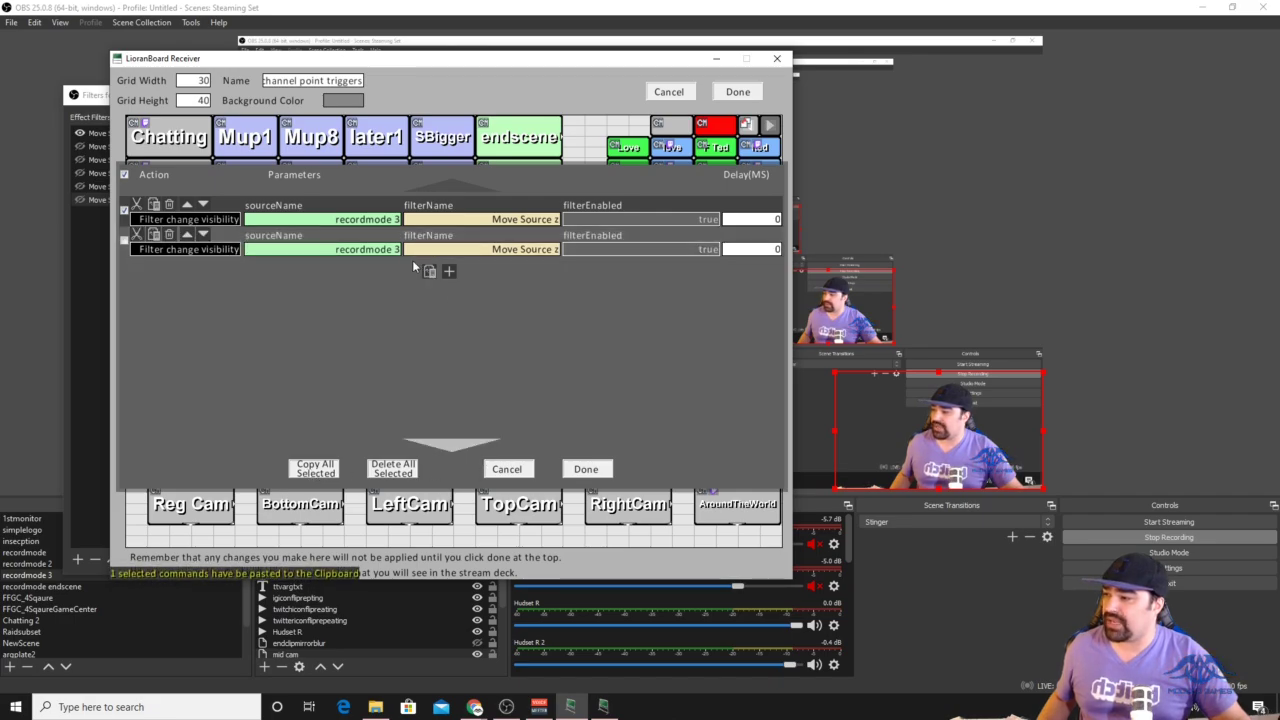
left_click(501, 250)
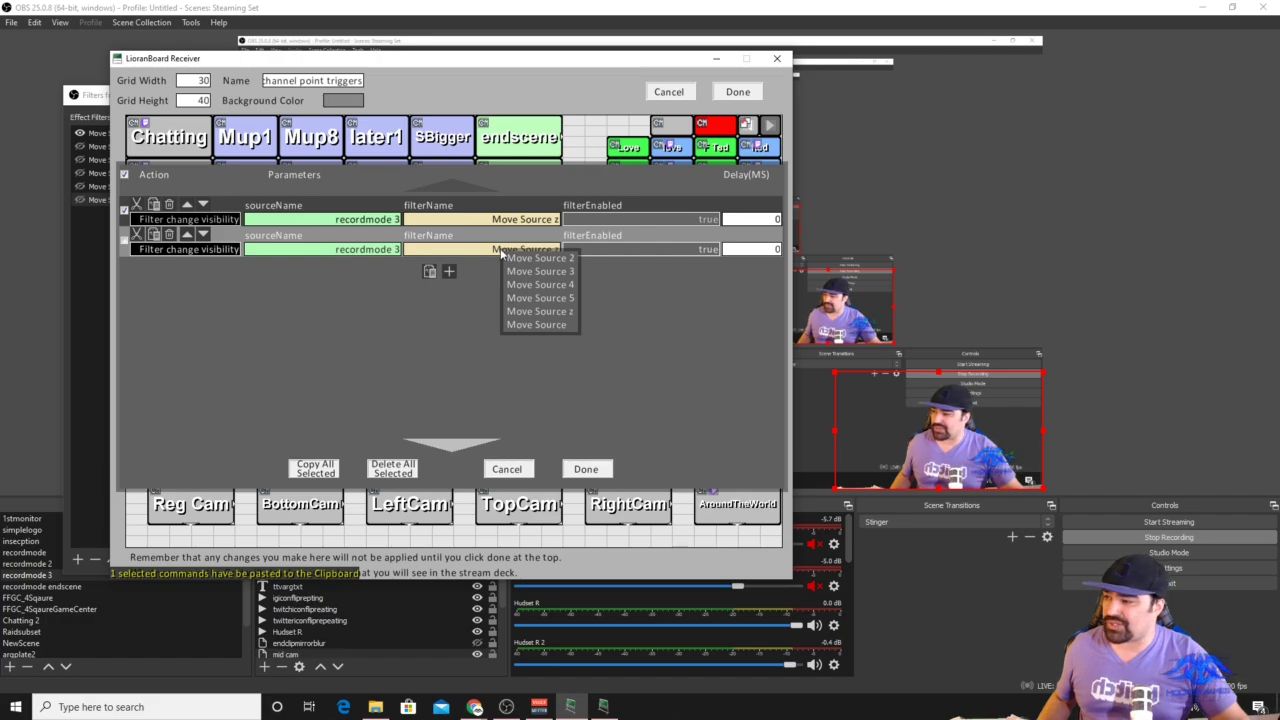
left_click(554, 325)
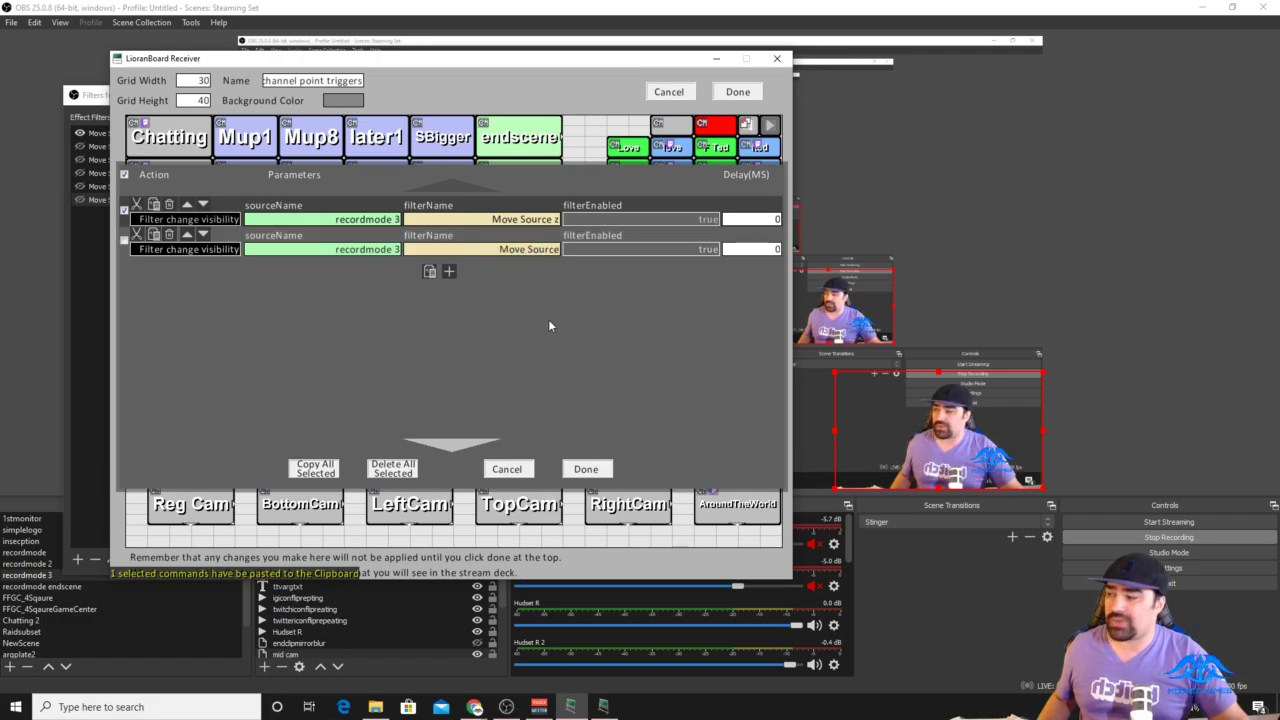
left_click(677, 249)
left_click(710, 275)
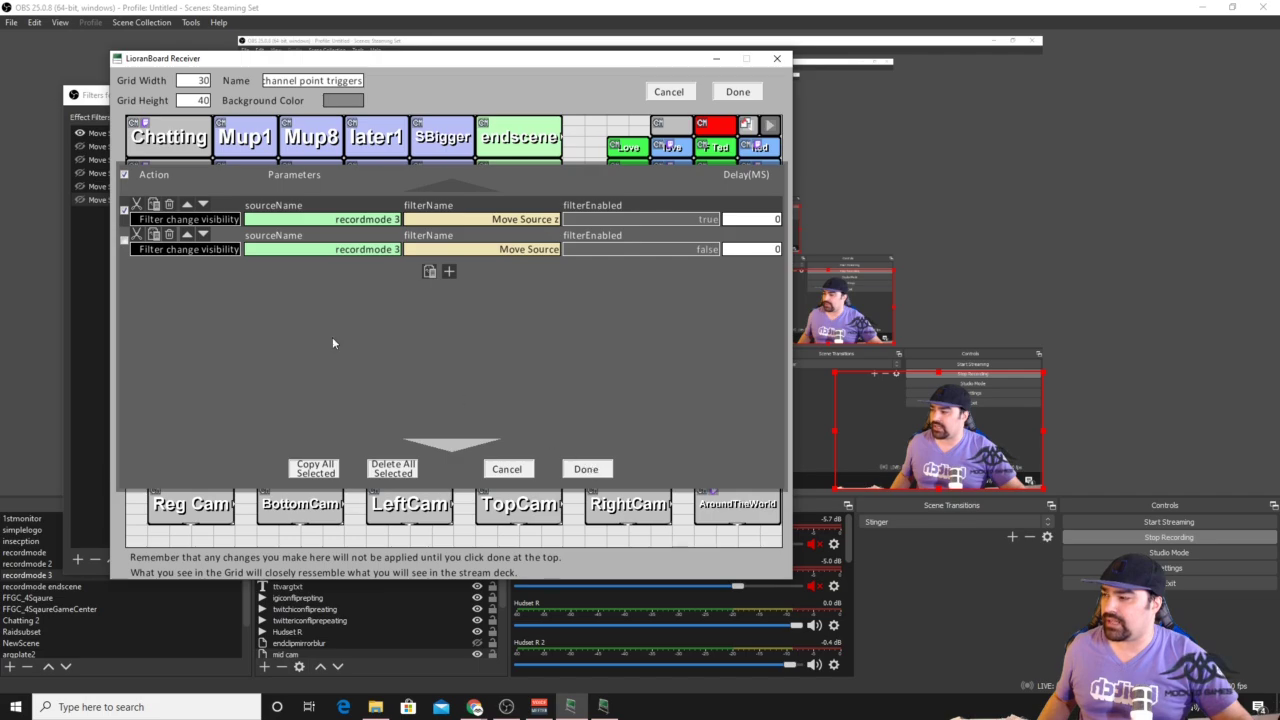
Copy both commands to the clipboard and save the zoom button.
left_click(125, 212)
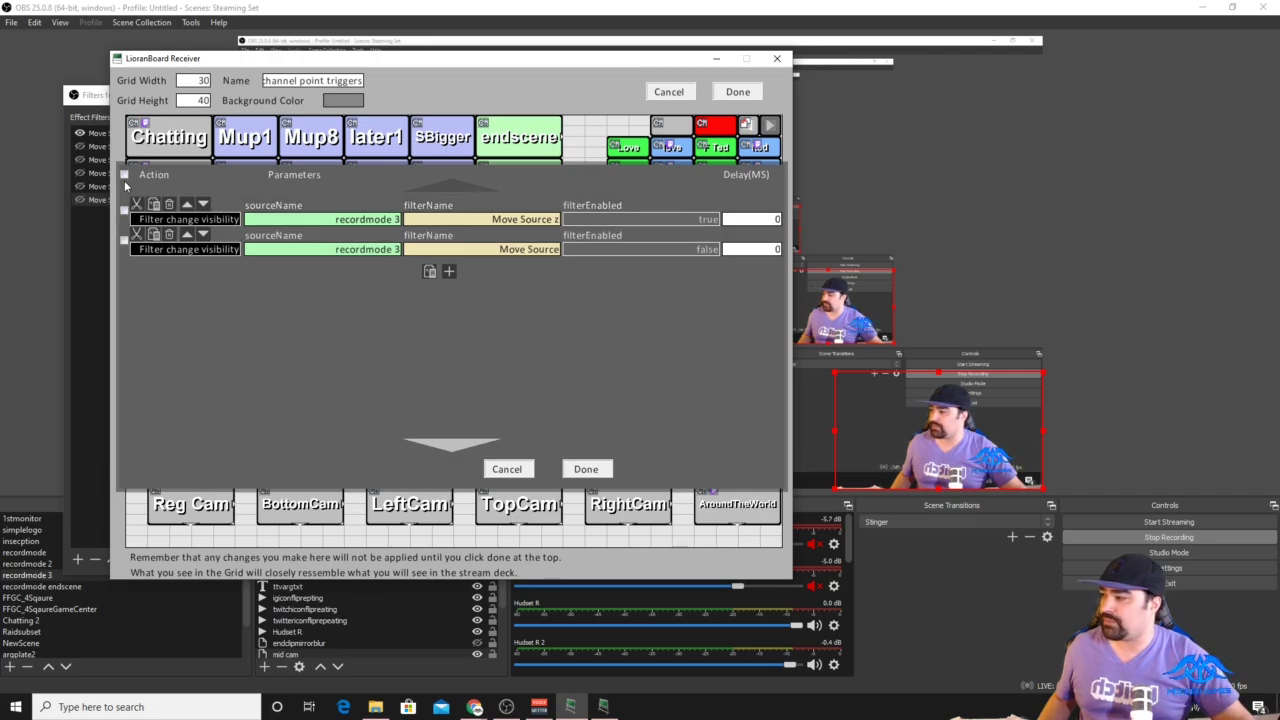
left_click(124, 174)
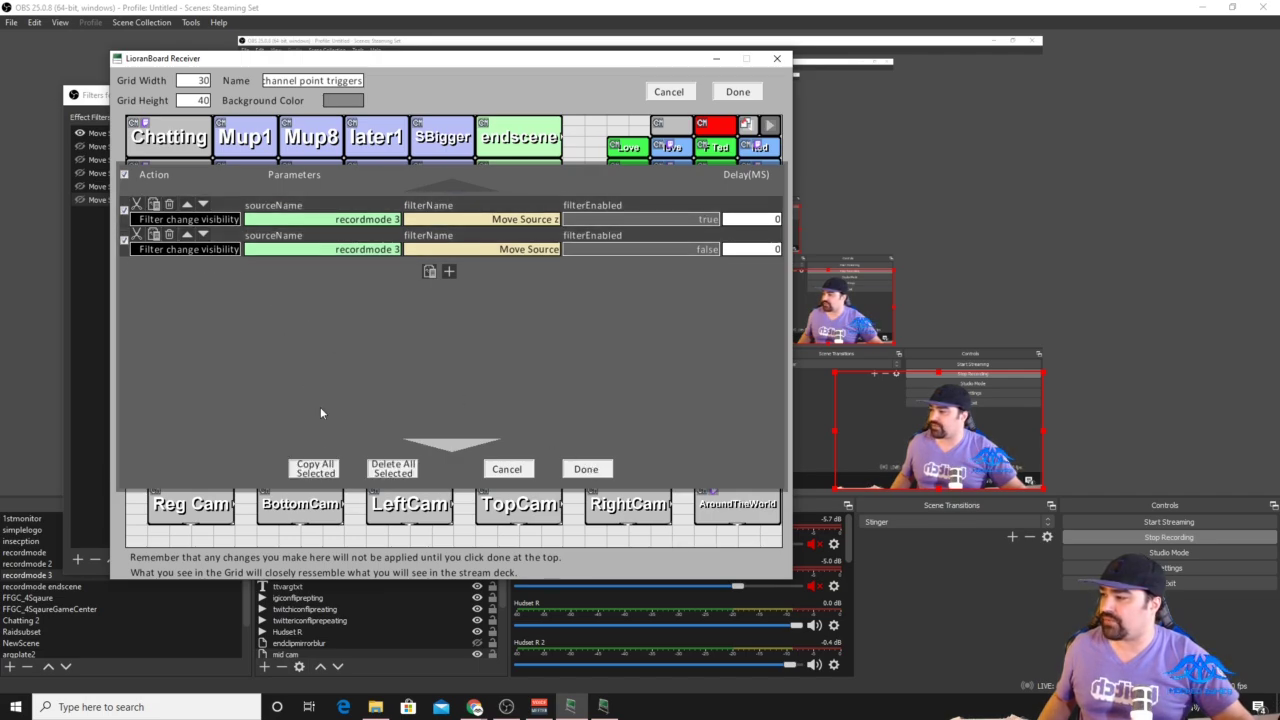
left_click(314, 472)
left_click(585, 469)
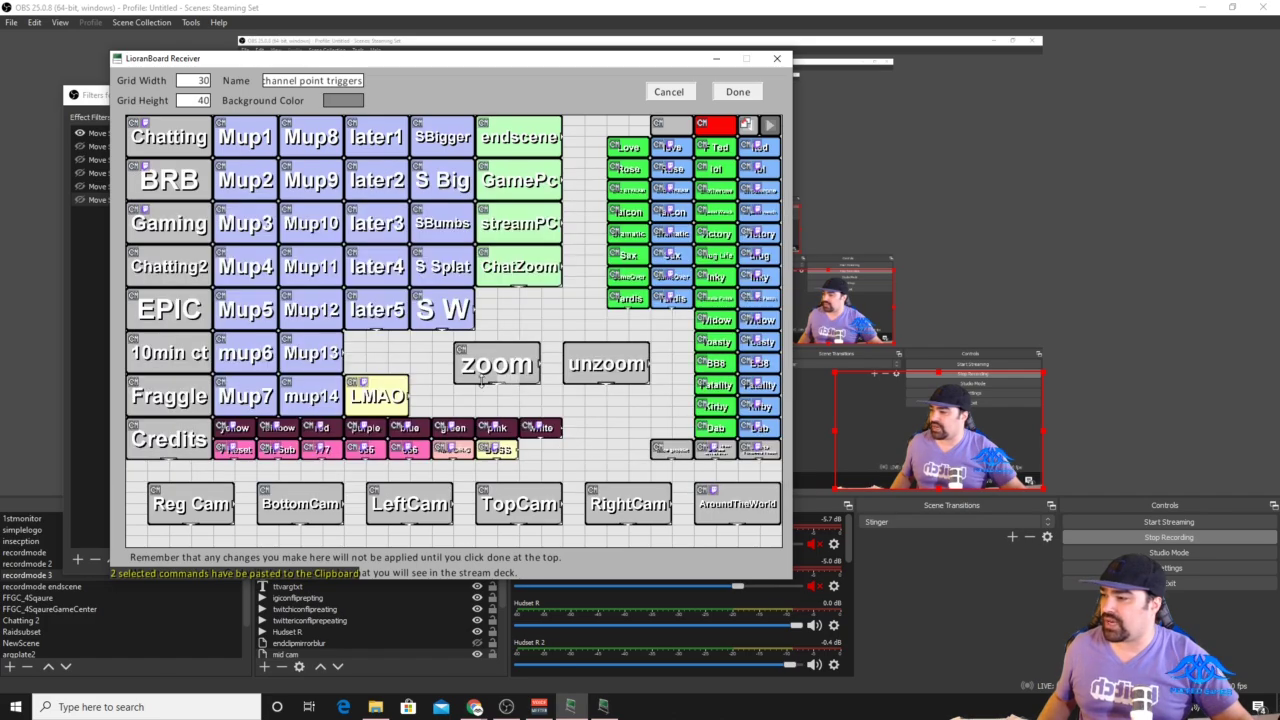
Paste the copied commands into unzoom, set Move Source z to false and Move Source to true, and save.
right_click(613, 365)
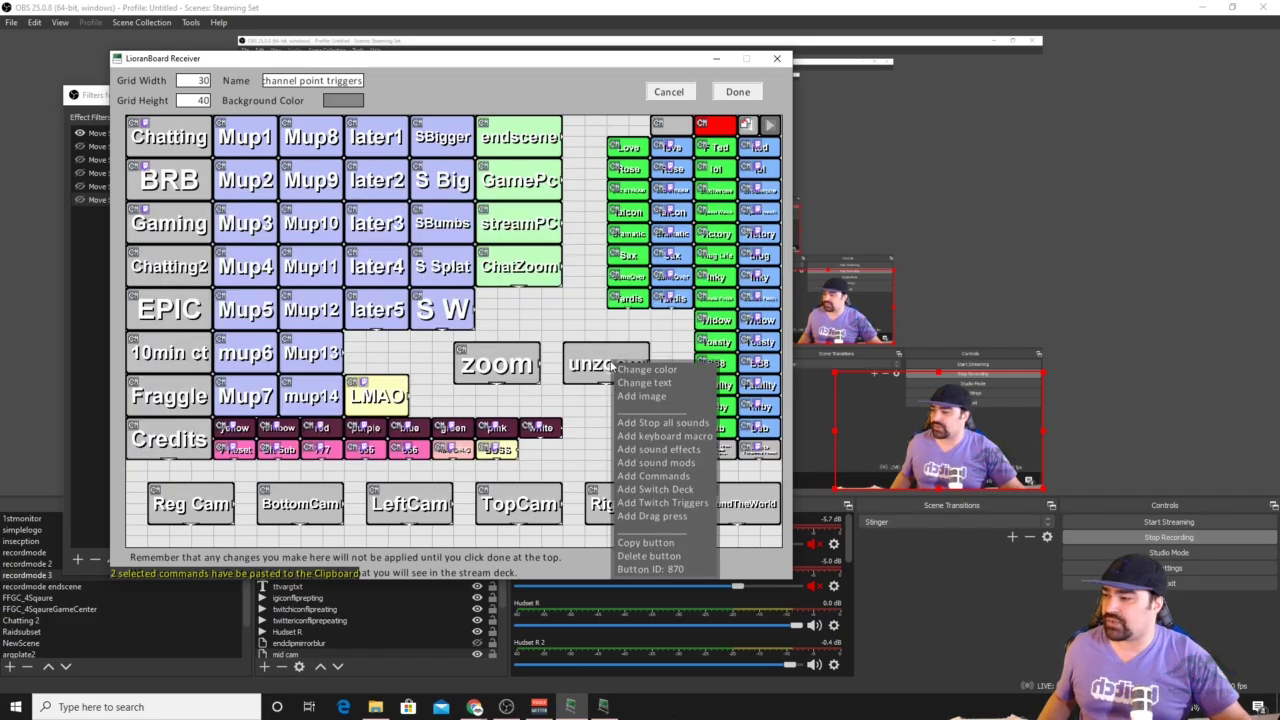
left_click(685, 476)
left_click(431, 211)
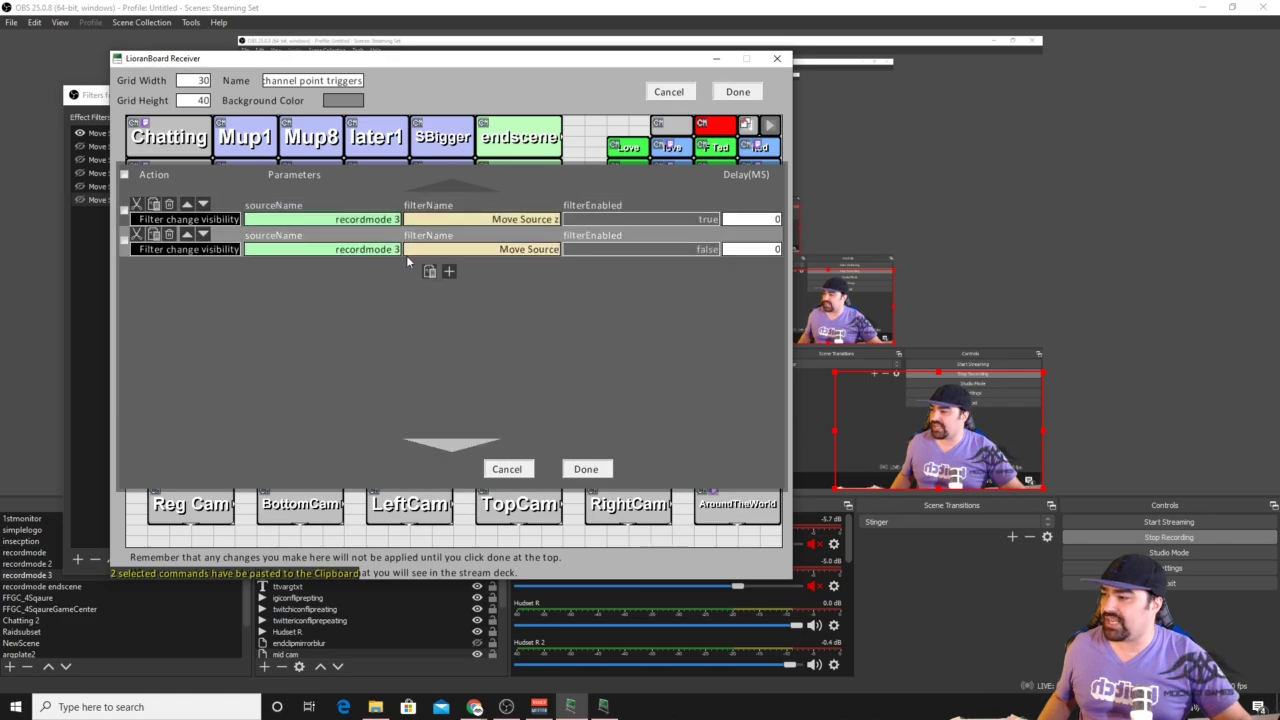
left_click(709, 219)
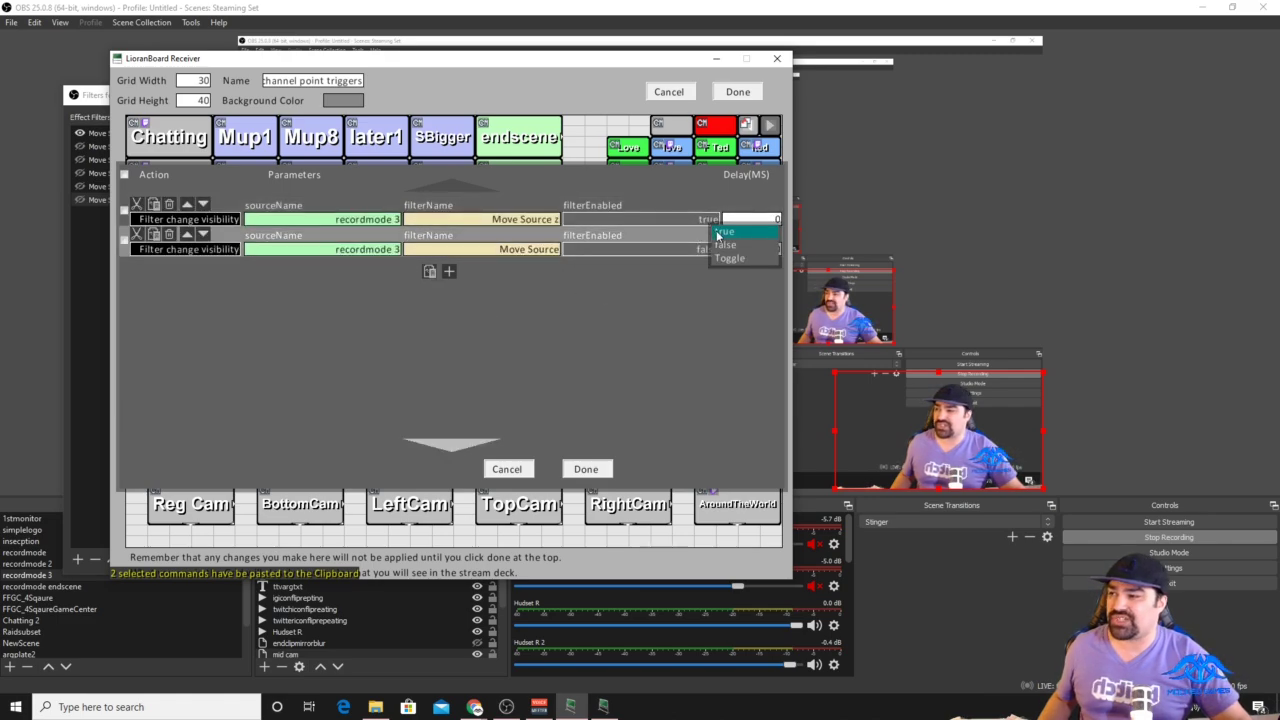
left_click(716, 238)
left_click(701, 249)
left_click(712, 256)
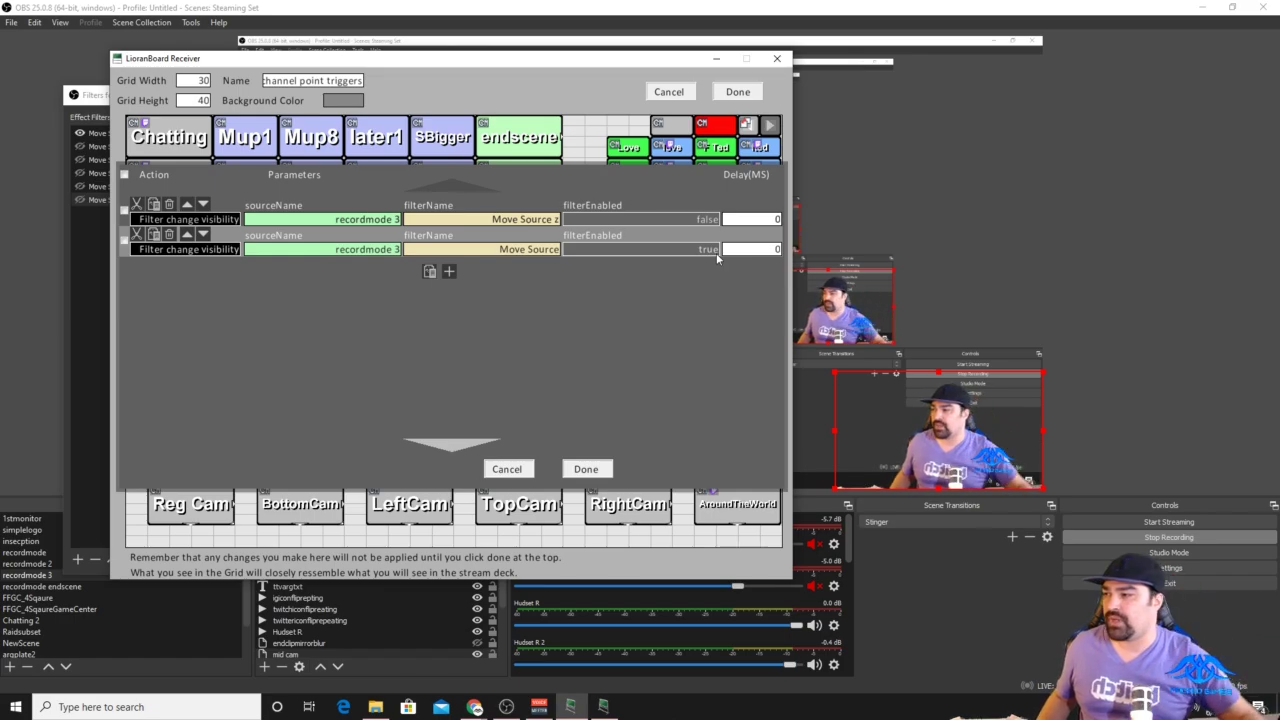
left_click(591, 464)
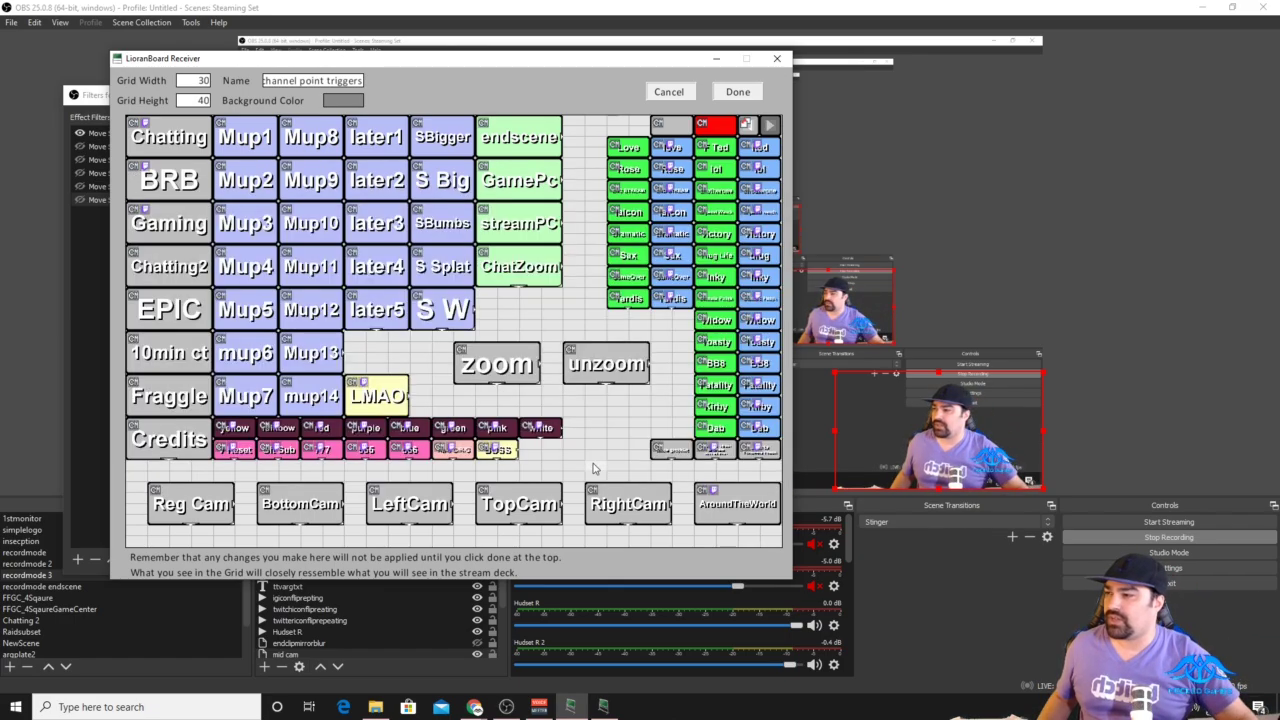
Save the channel point triggers deck and arrange the Receiver, Stream Deck and filters windows.
left_click(730, 89)
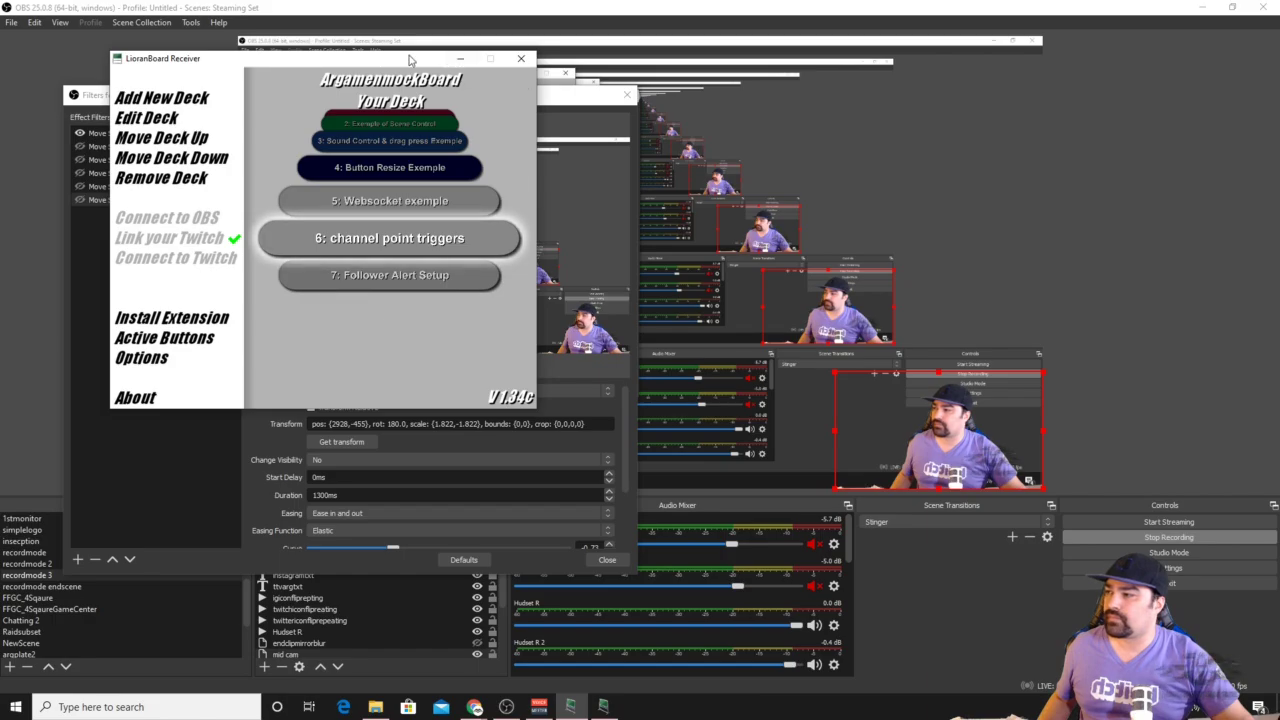
left_click_drag(541, 56, 638, 293)
left_click(689, 293)
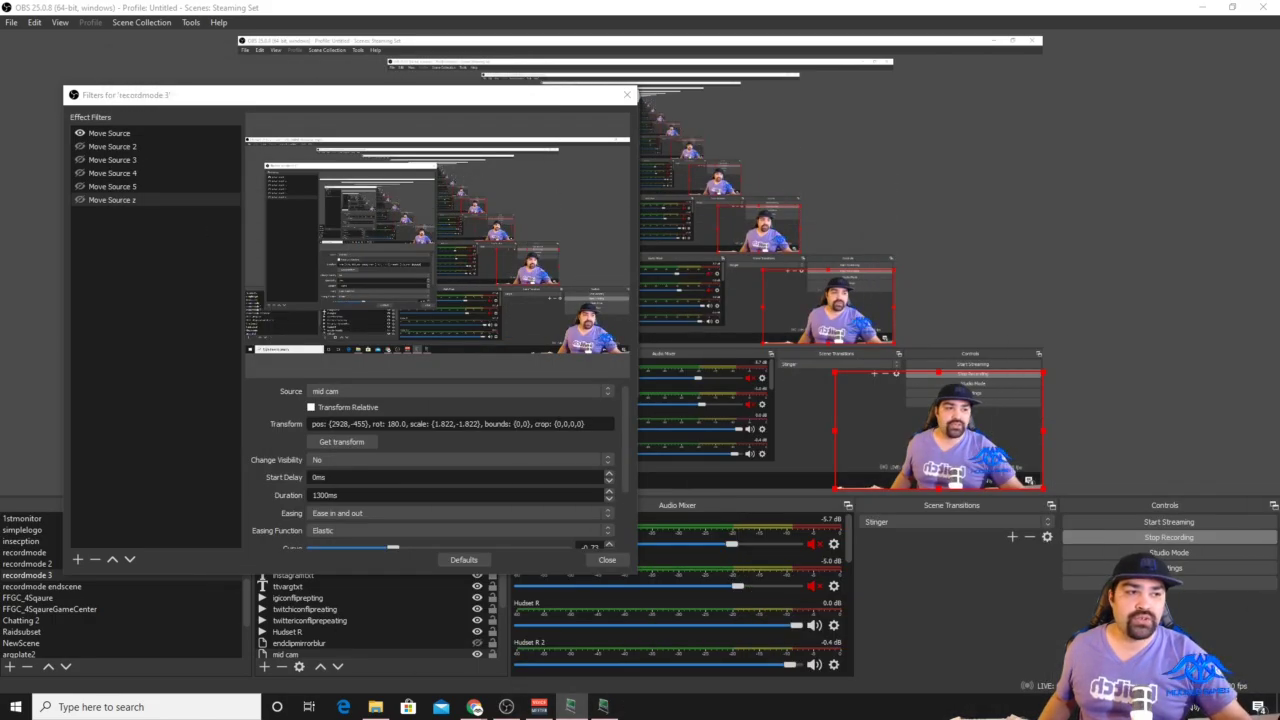
left_click_drag(1279, 168, 455, 201)
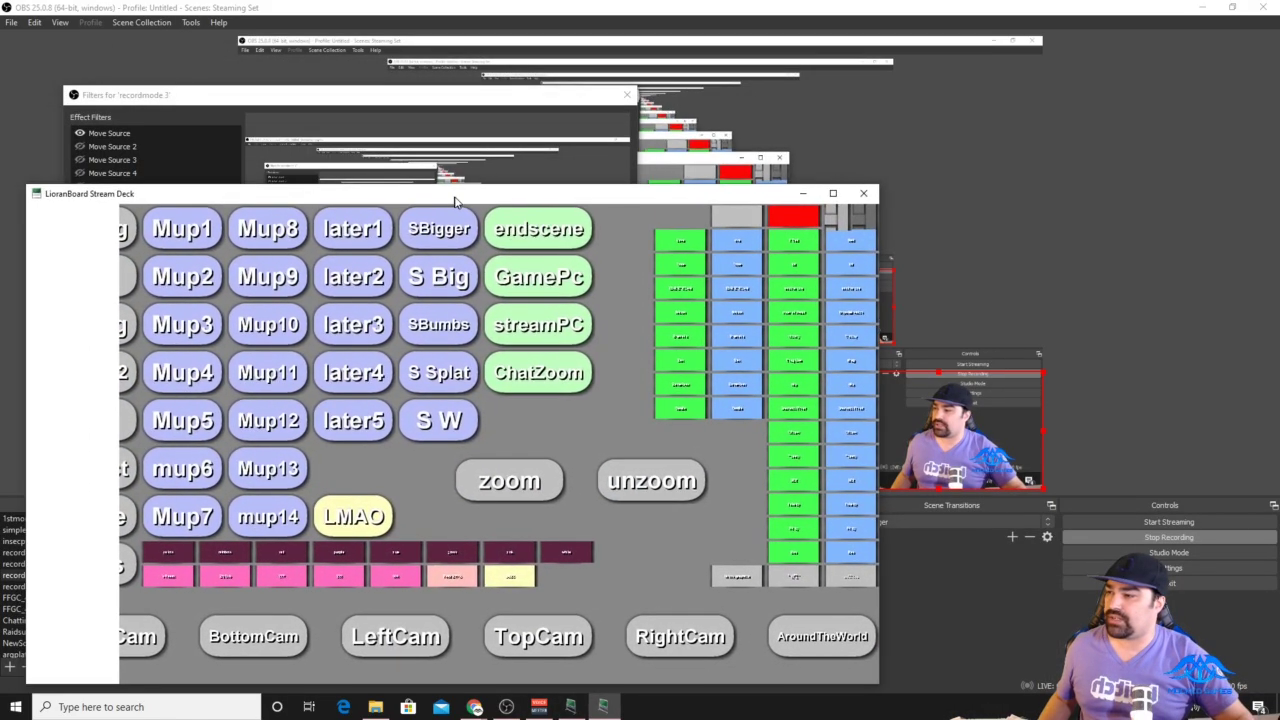
left_click(551, 100)
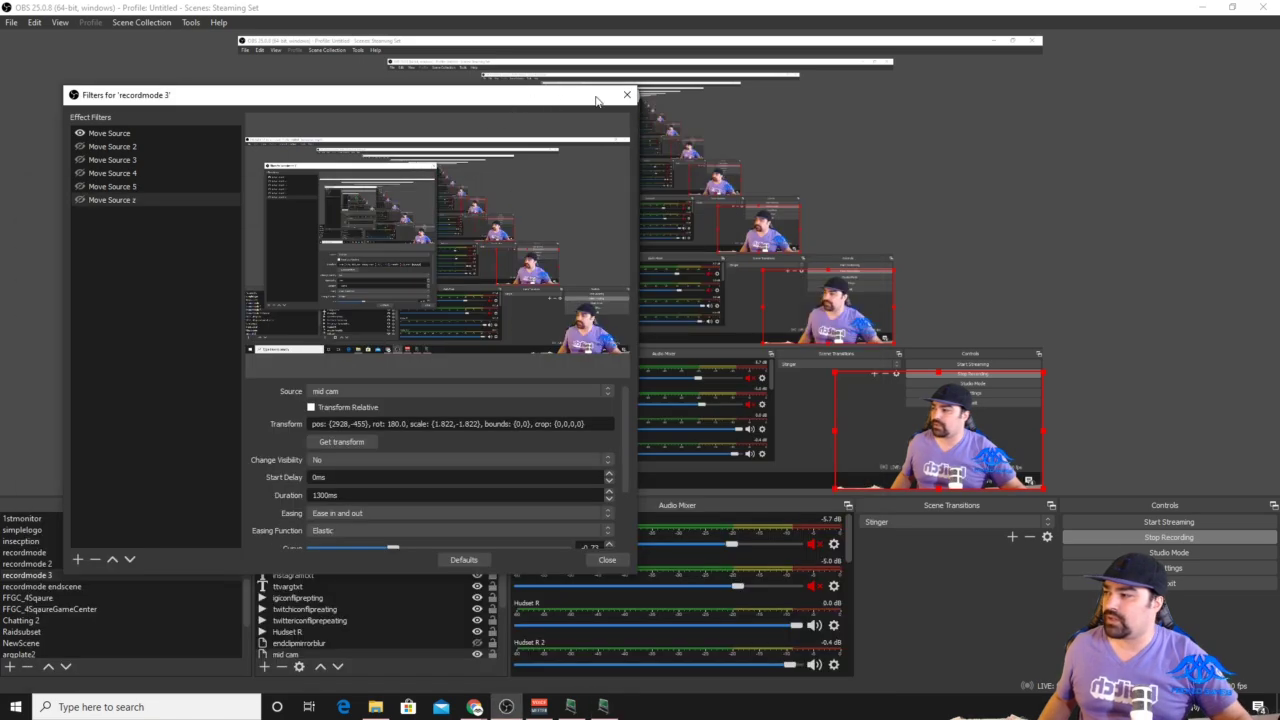
left_click_drag(561, 100, 561, 120)
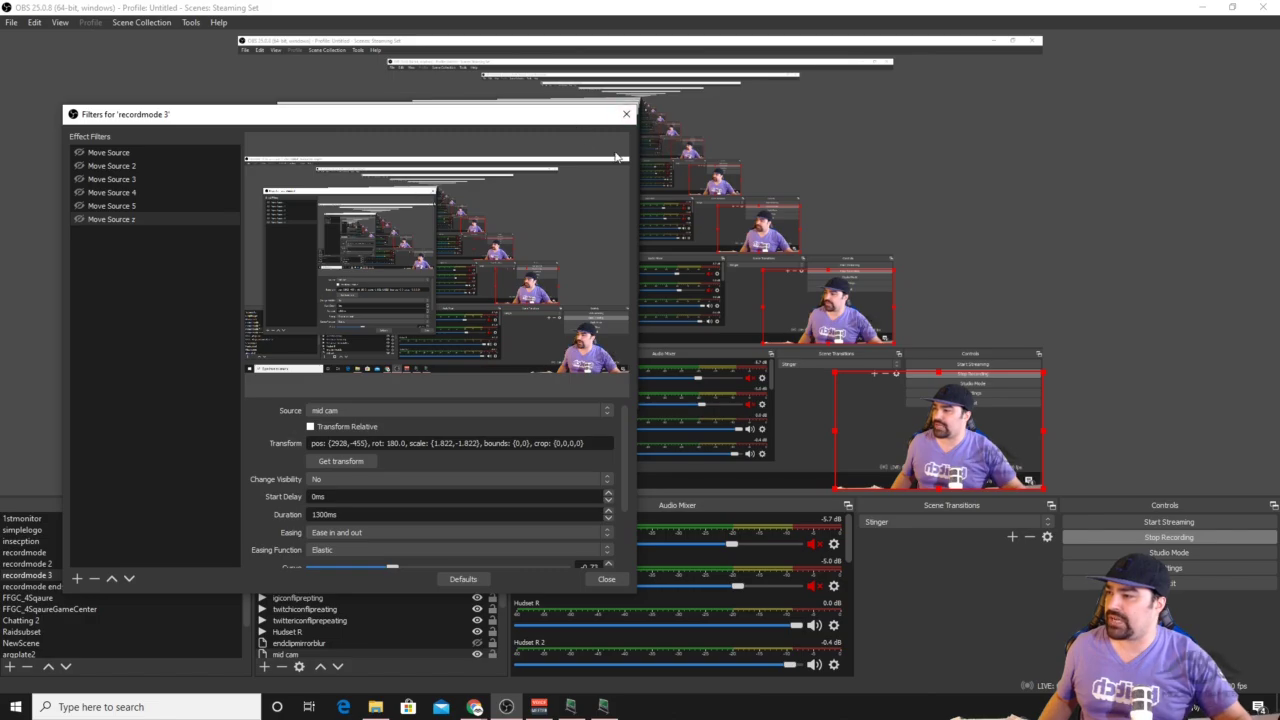
left_click(603, 706)
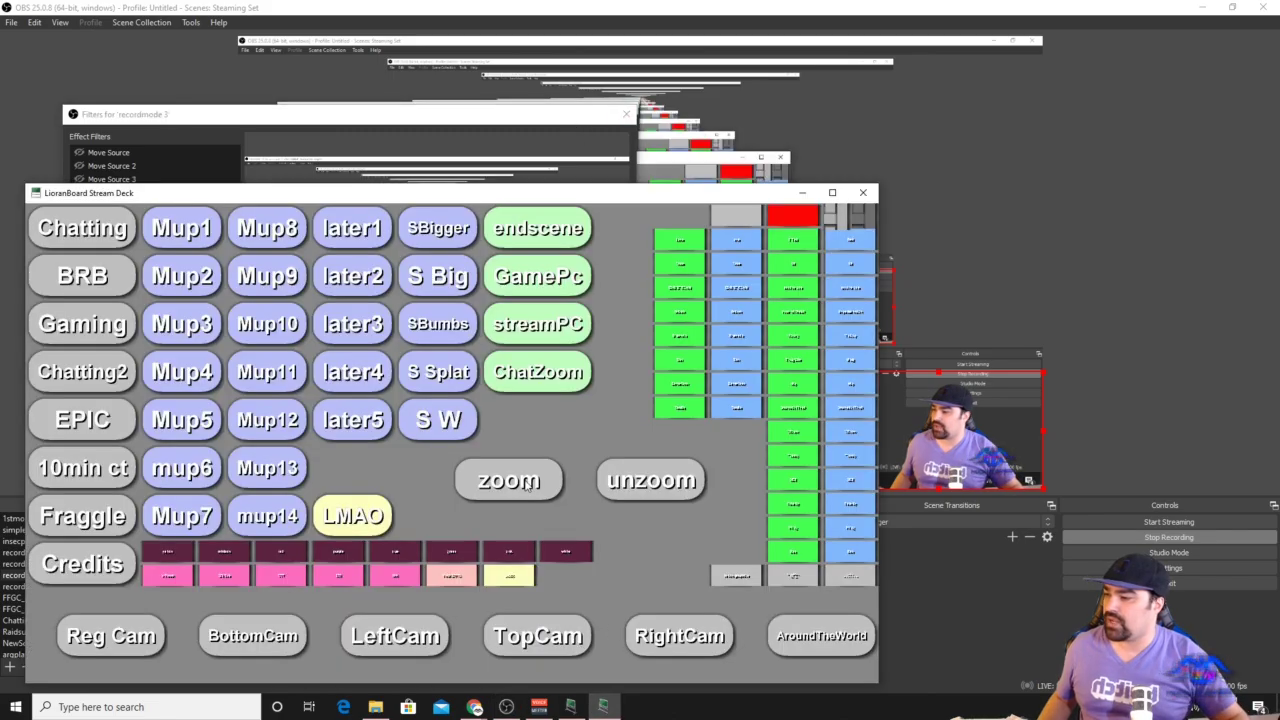
Fire the zoom button, close the recordmode 3 filters window, then fire zoom again to test.
left_click(509, 481)
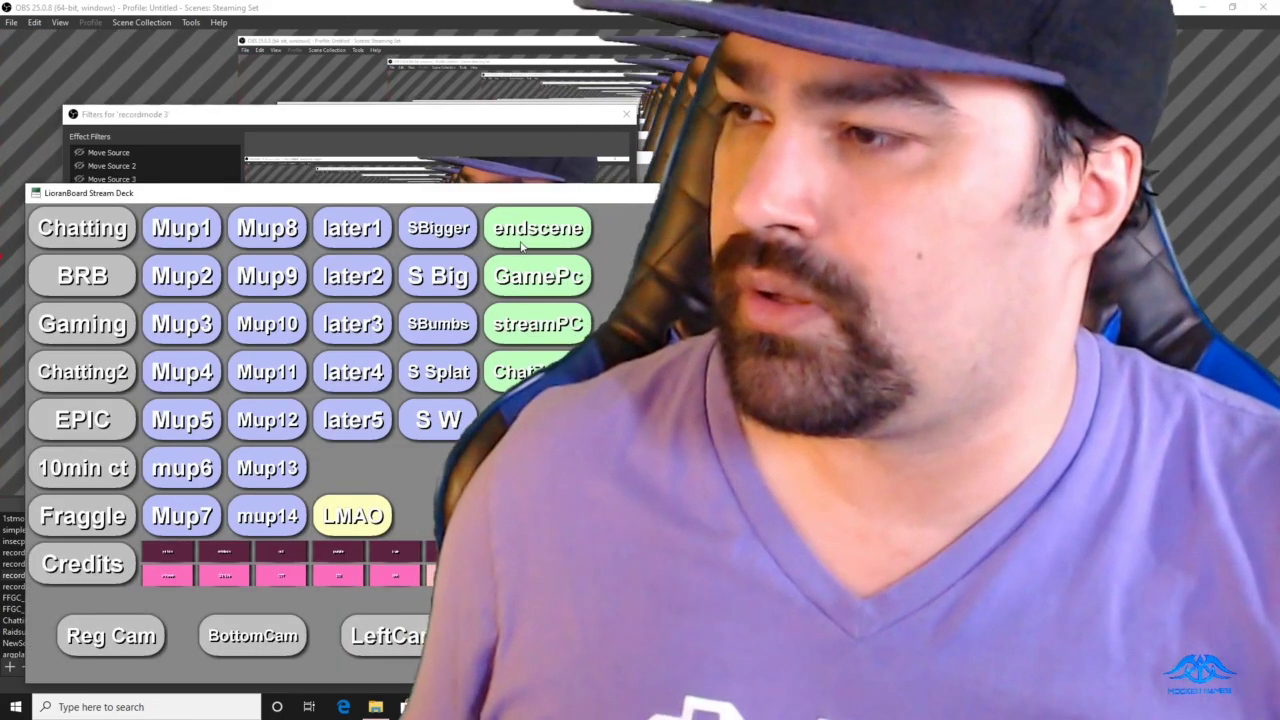
left_click_drag(546, 207, 582, 614)
left_click(624, 116)
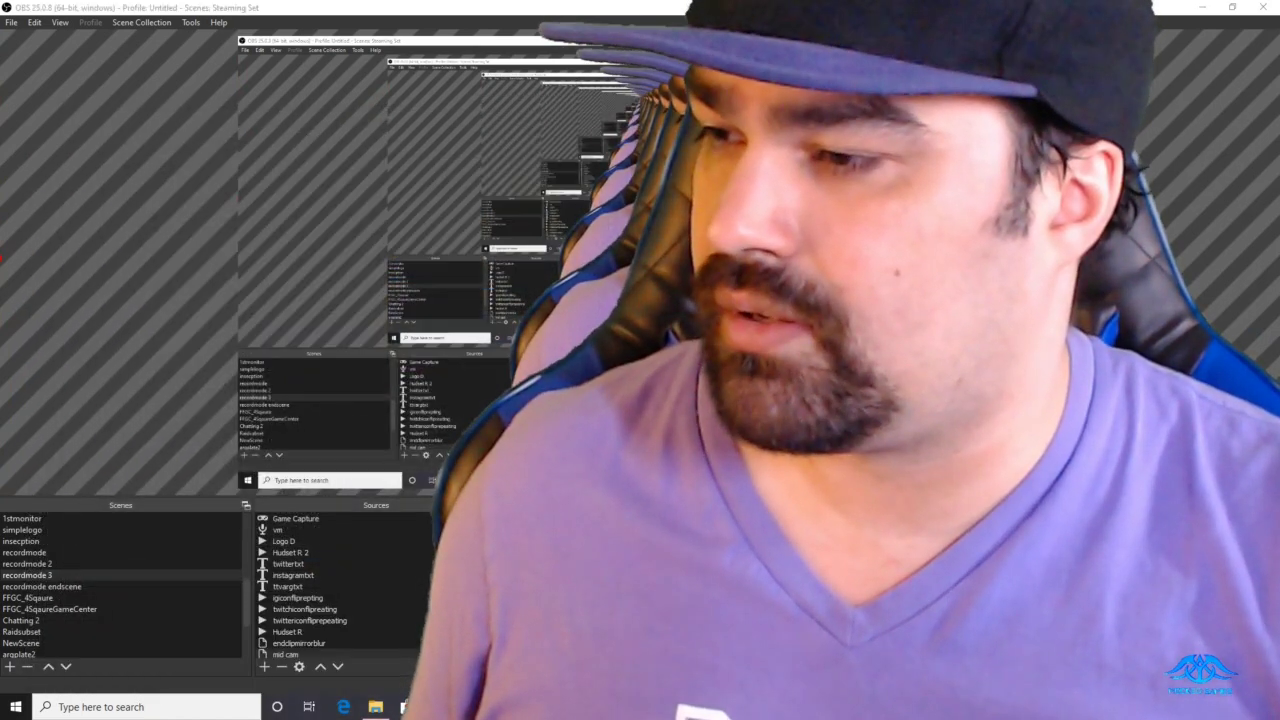
key("alt+Tab")
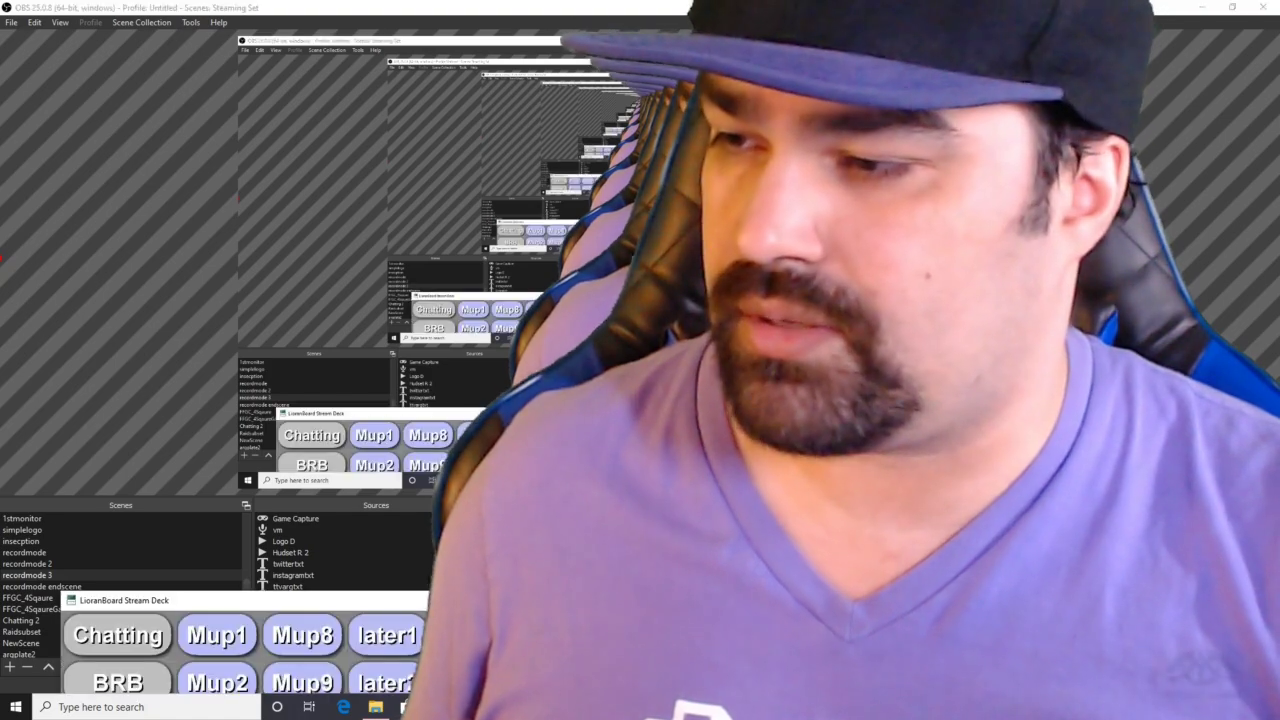
left_click_drag(240, 600, 211, 108)
left_click_drag(598, 112, 613, 144)
left_click(532, 431)
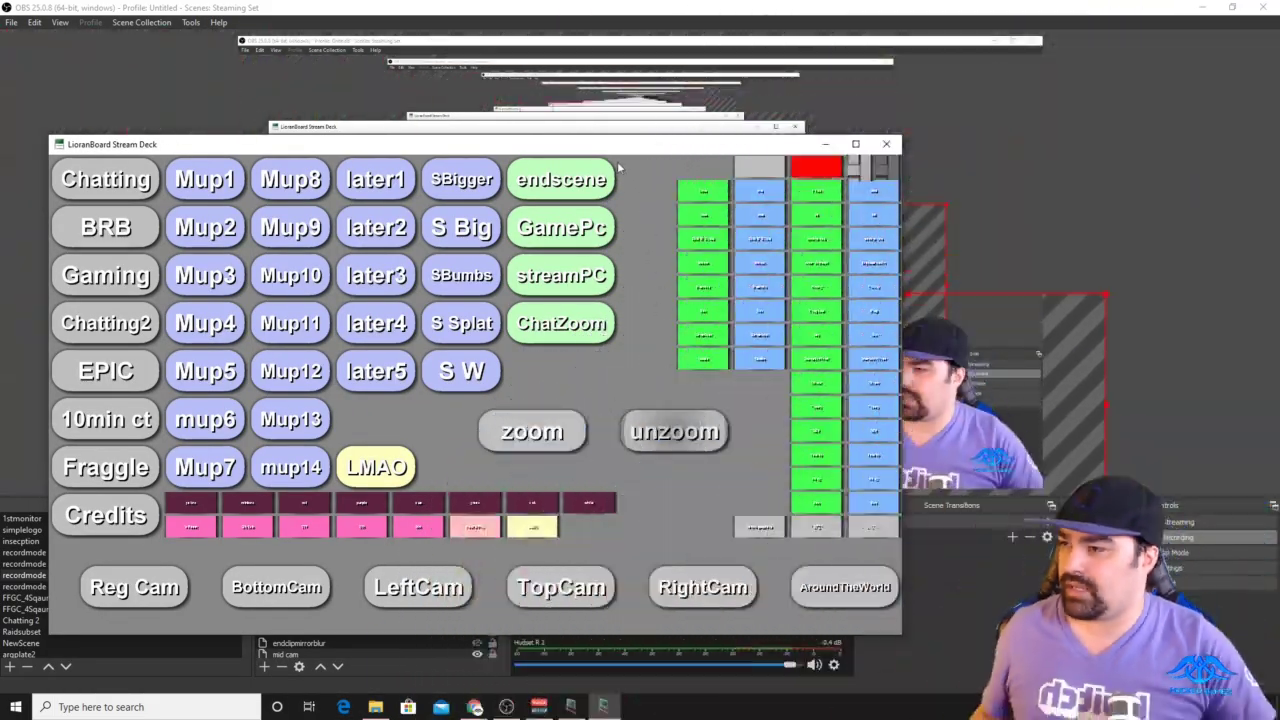
left_click_drag(614, 157, 622, 132)
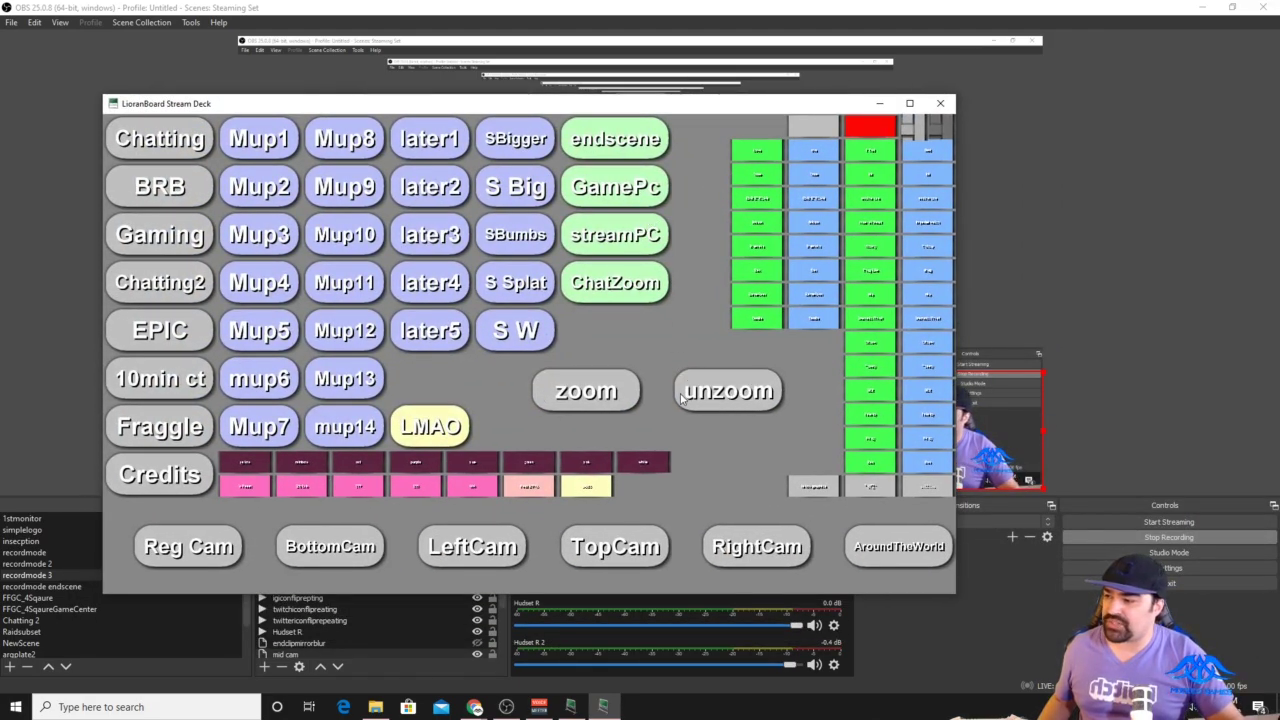
Move the Stream Deck window slightly up and to the left.
left_click_drag(636, 110, 552, 85)
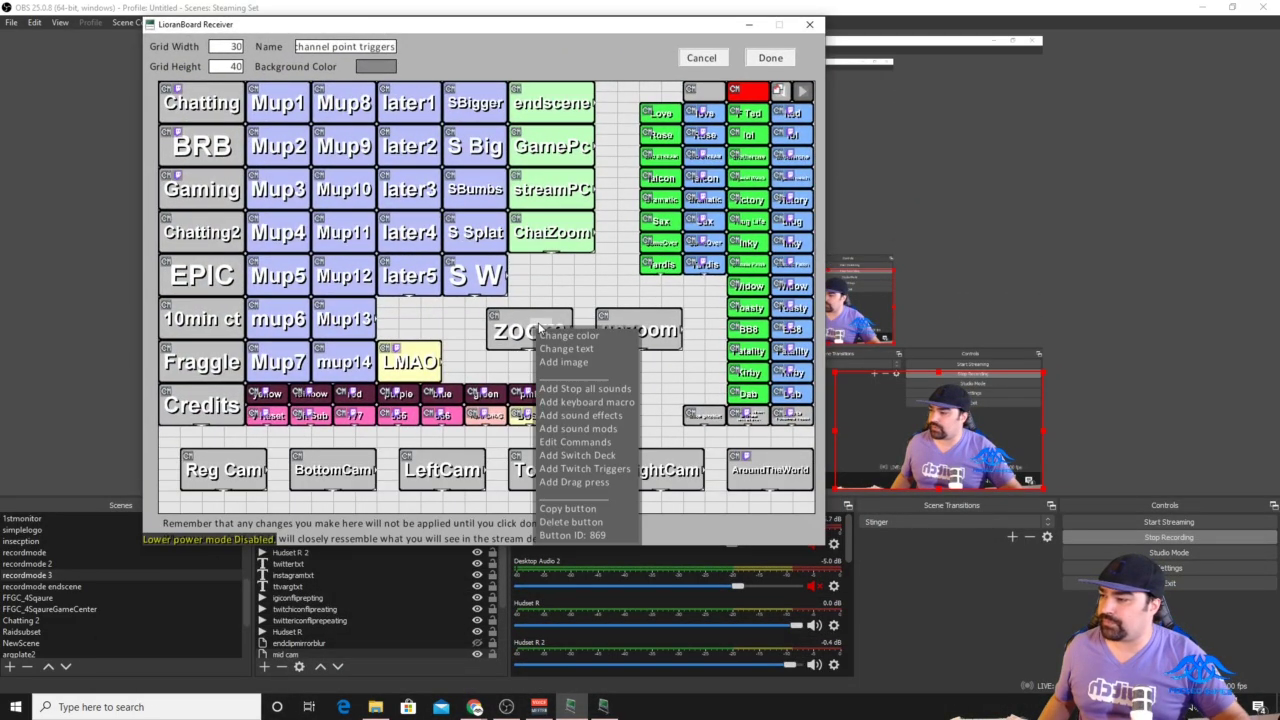
Paste a copy of the zoom button into the grid spot below unzoom.
left_click(580, 498)
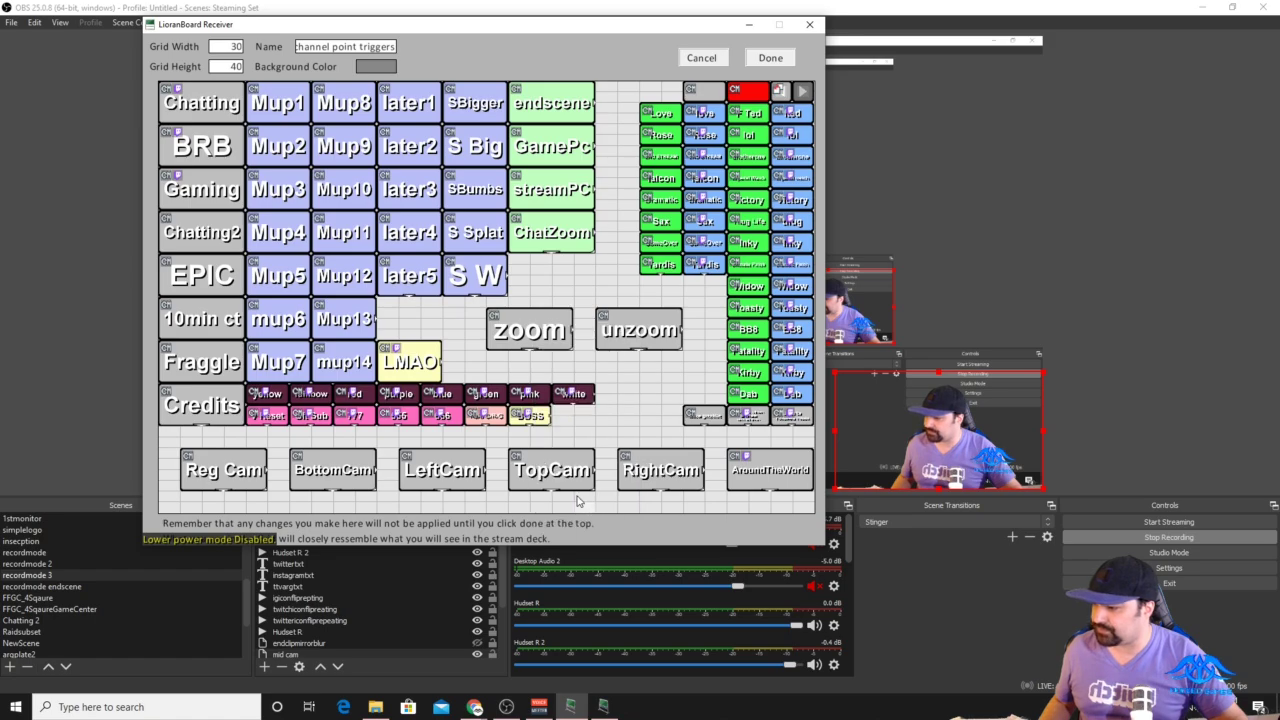
left_click(664, 319)
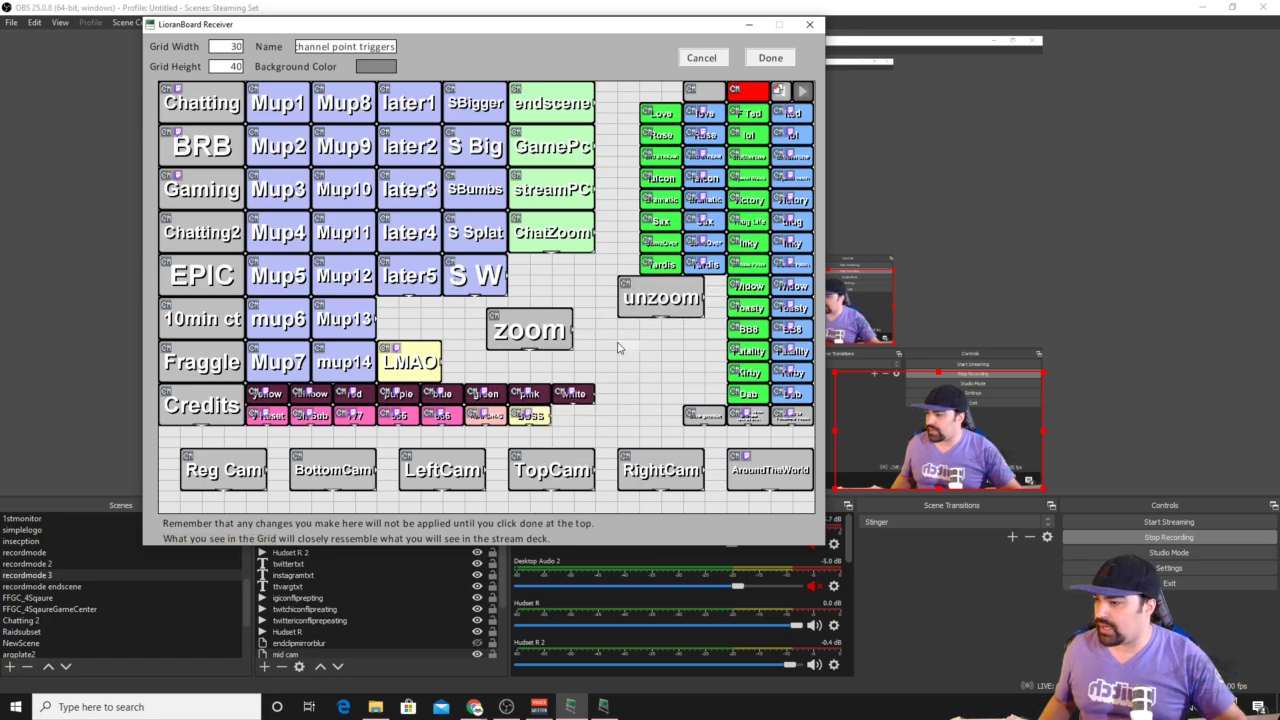
right_click(620, 343)
left_click(645, 358)
left_click(652, 355)
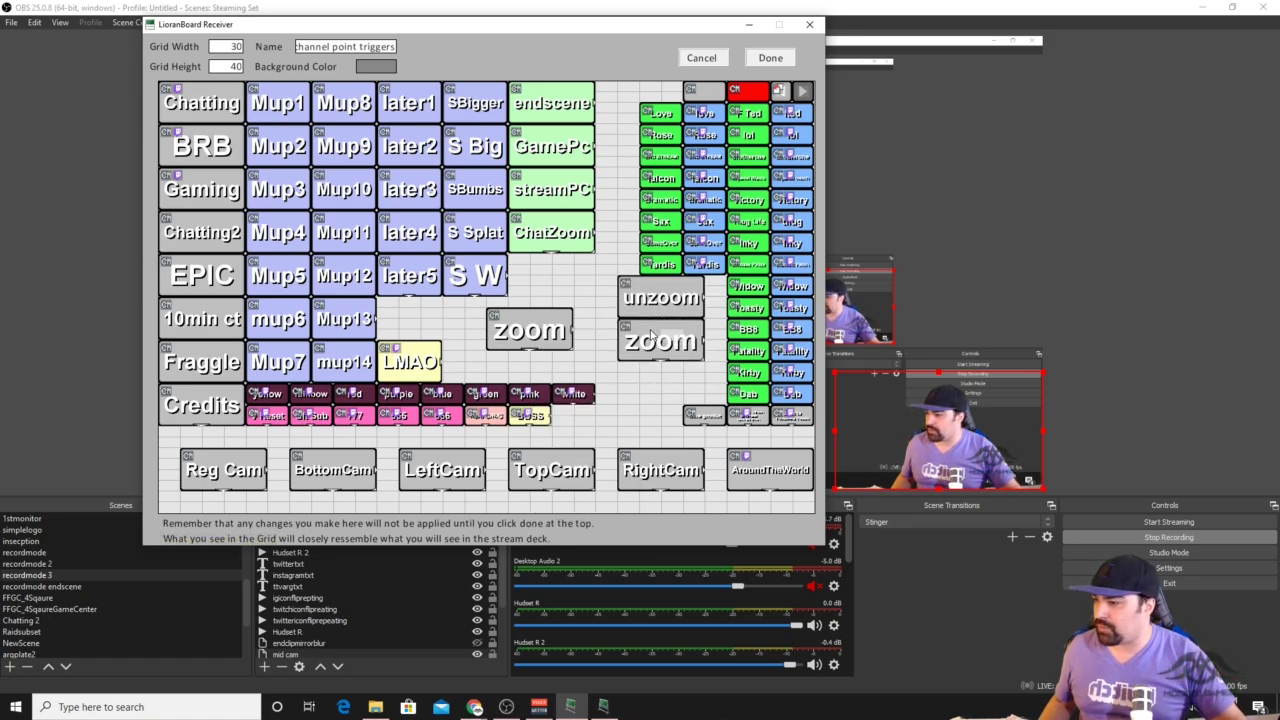
Rename the copied button to 'zoomchat' and bring up its command list.
right_click(651, 330)
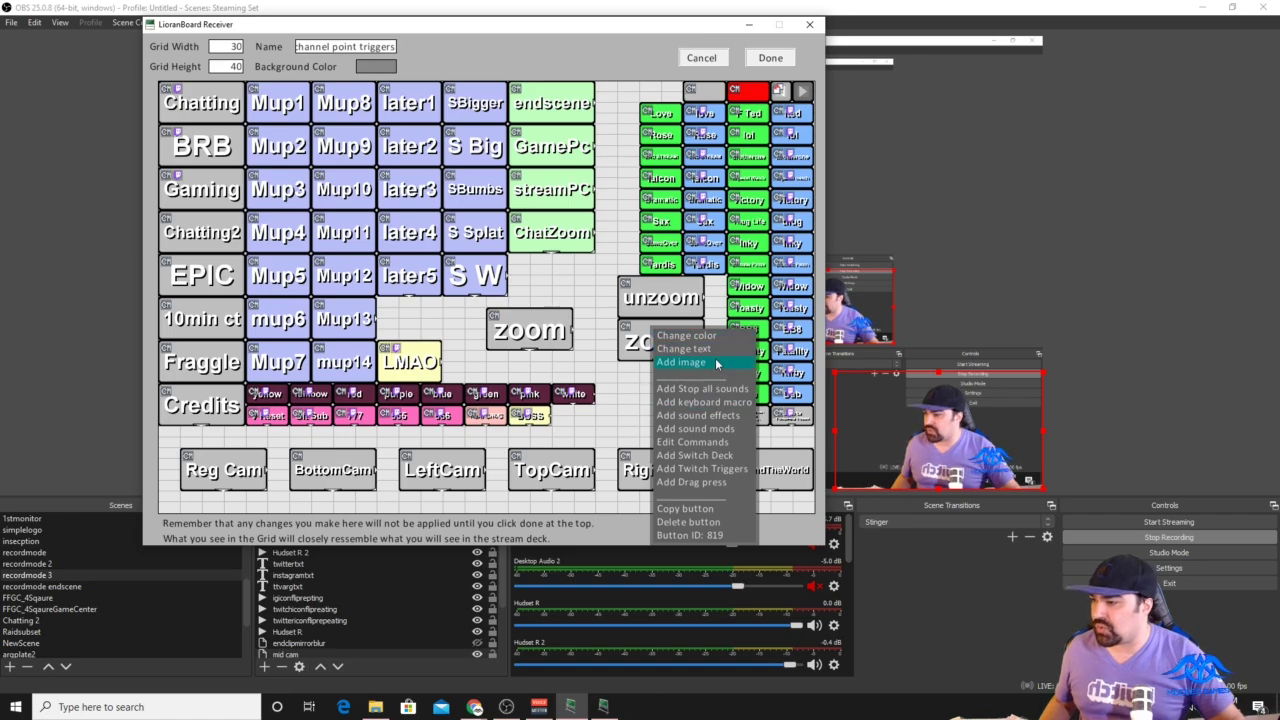
left_click(716, 352)
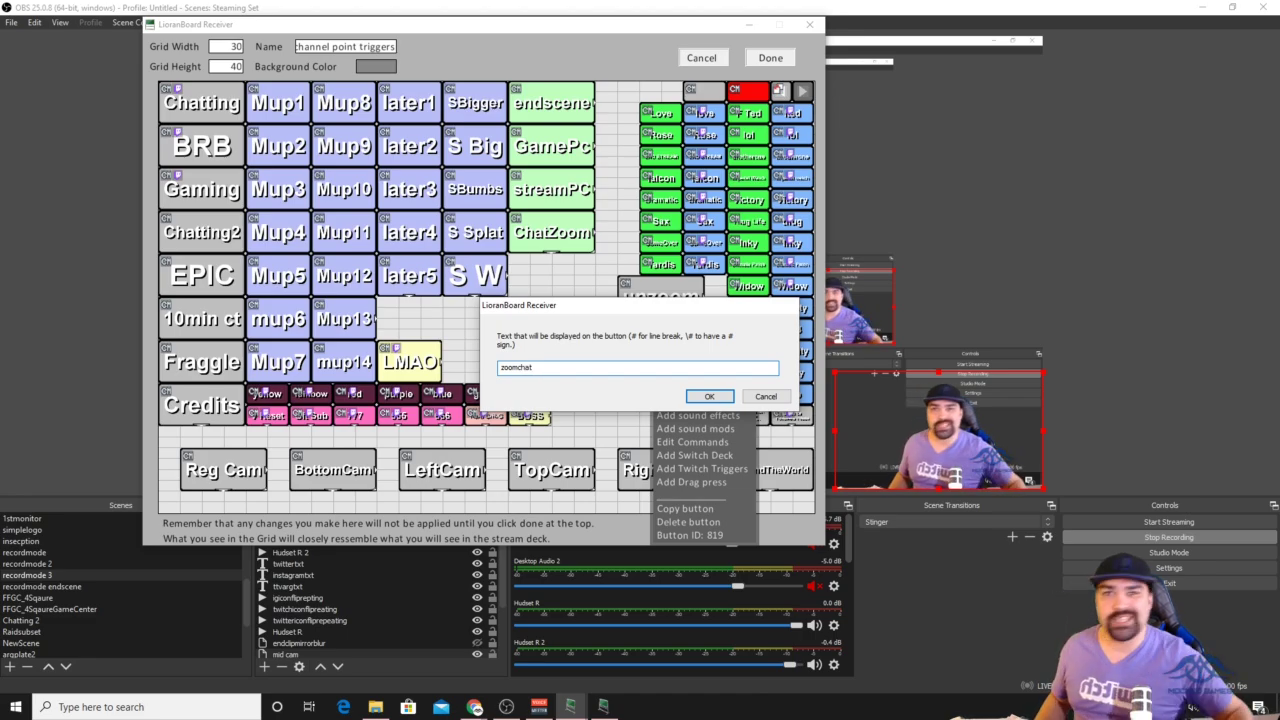
left_click(709, 397)
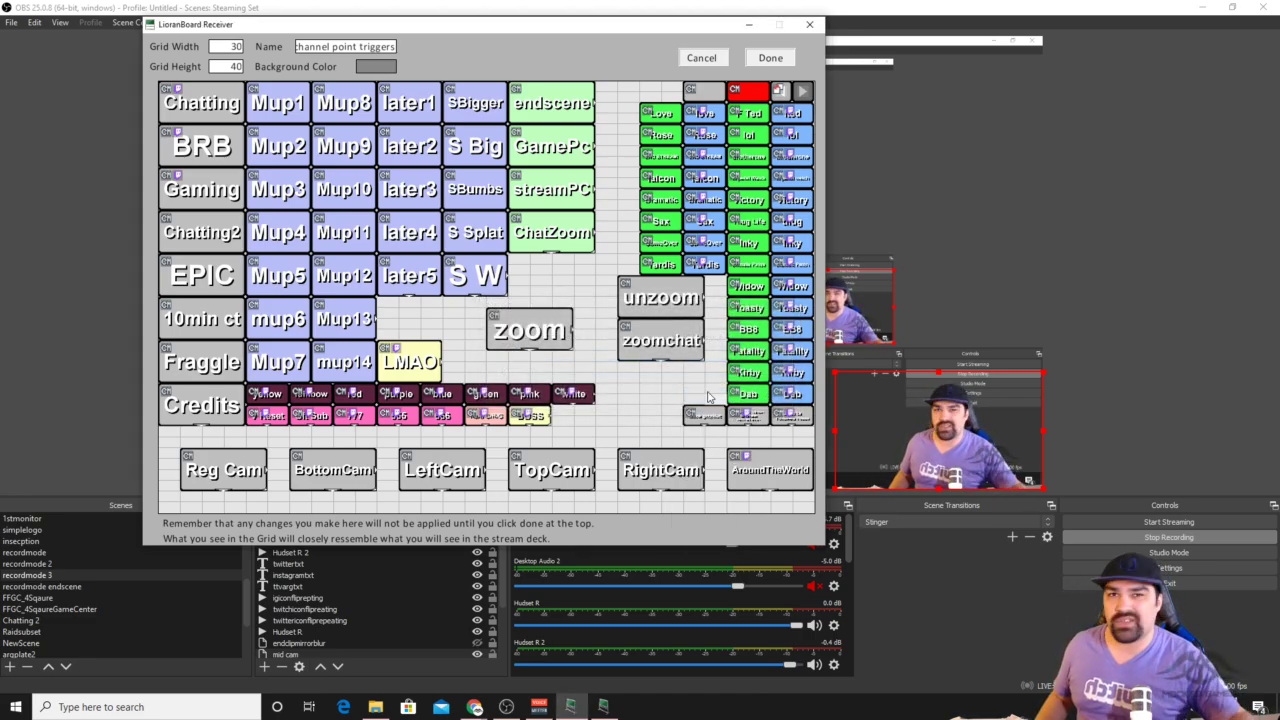
right_click(656, 343)
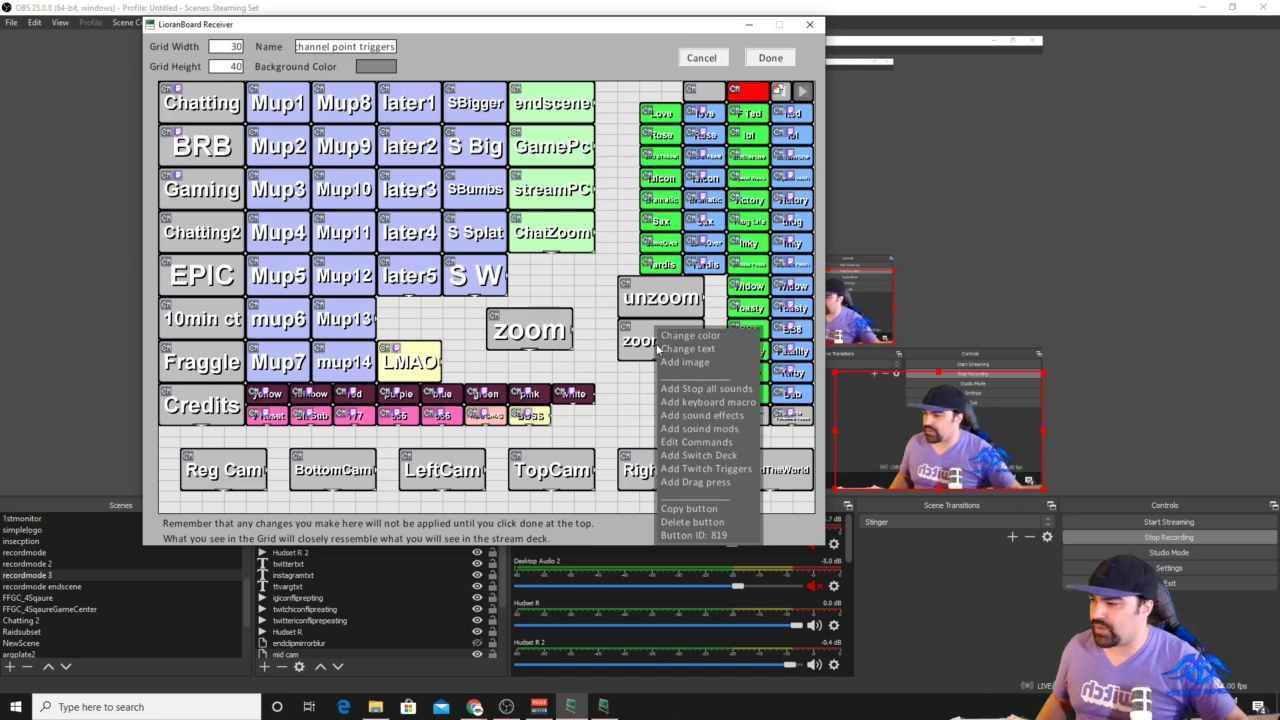
left_click(720, 441)
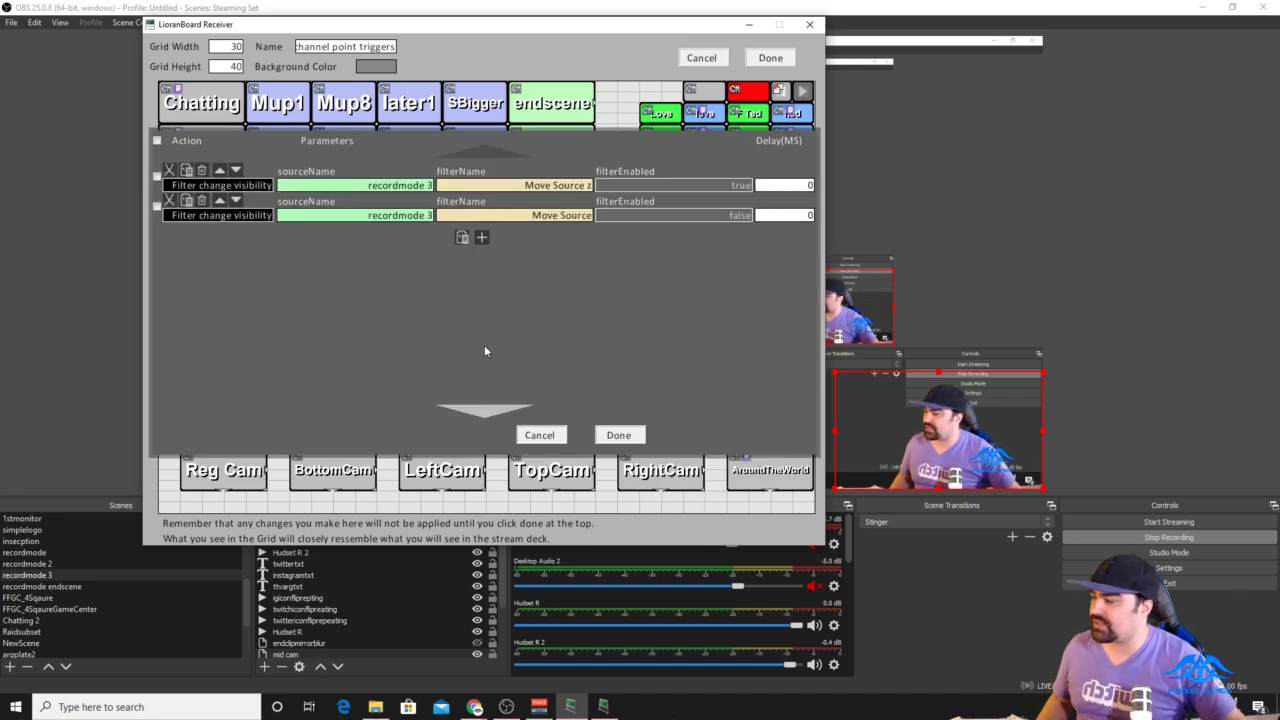
Duplicate the two filter commands, setting the third to false and the fourth to true.
left_click(157, 141)
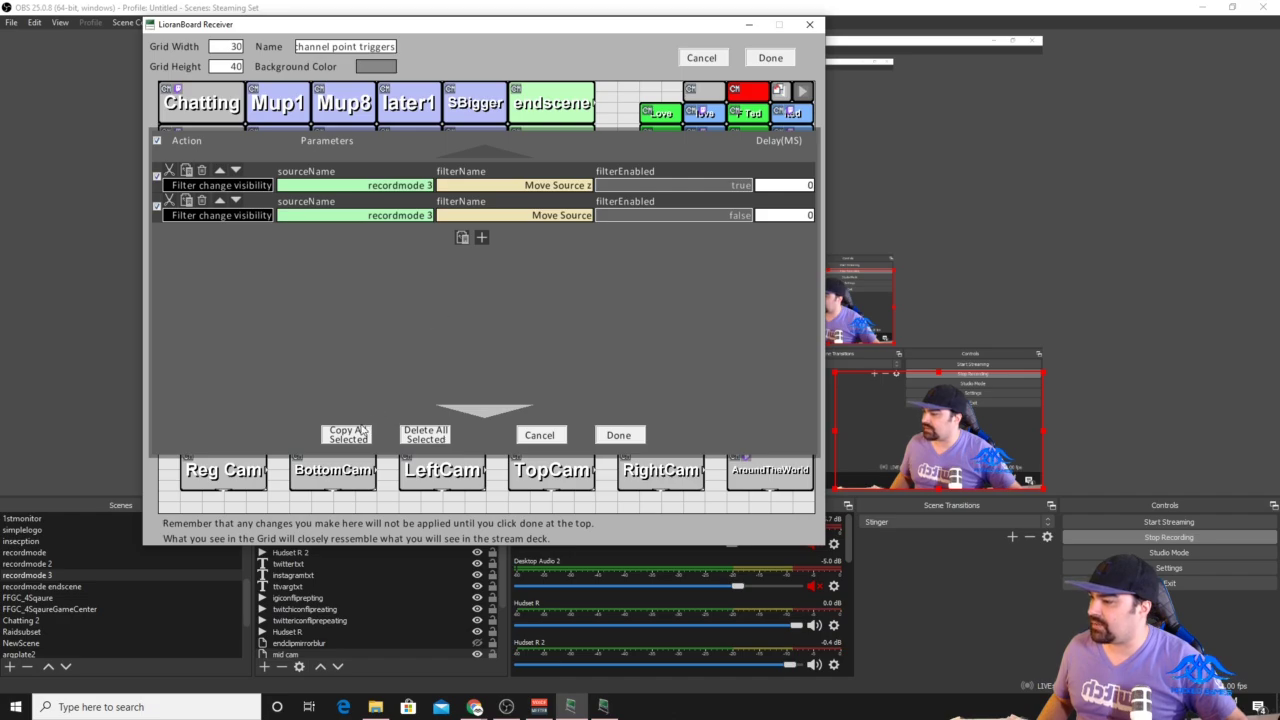
left_click(462, 237)
left_click(462, 237)
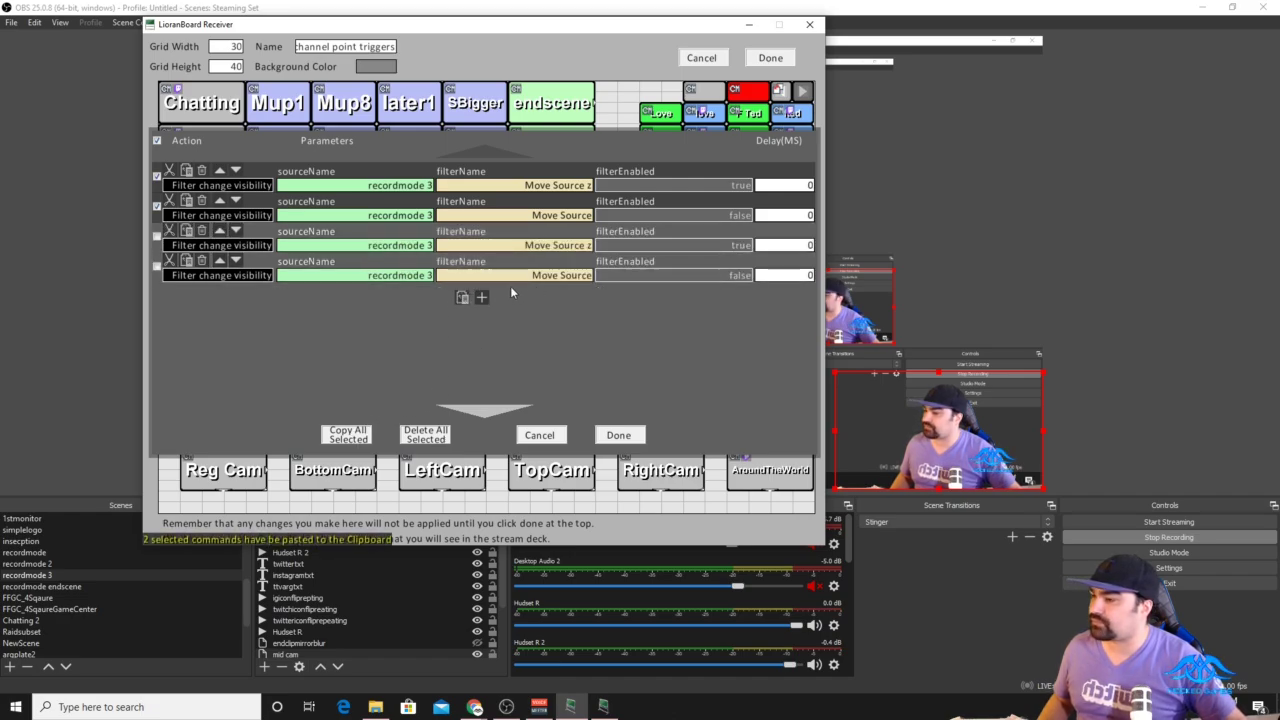
left_click(736, 246)
left_click(750, 268)
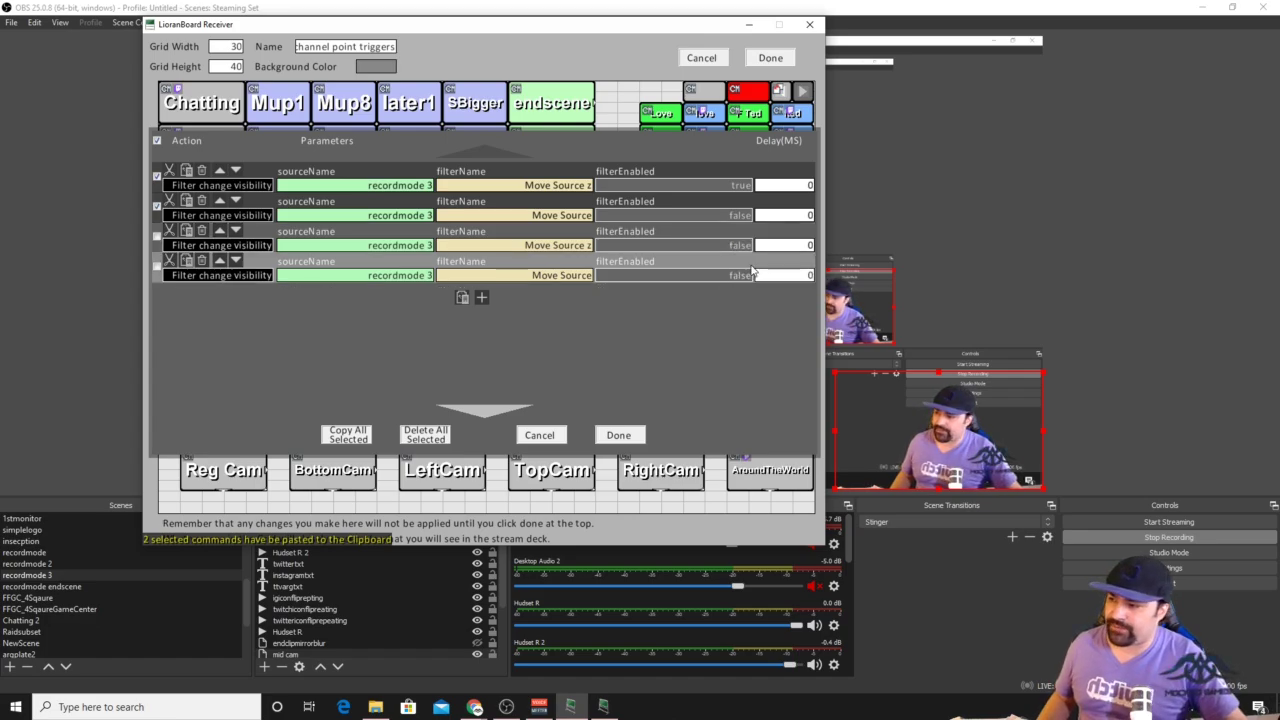
left_click(741, 270)
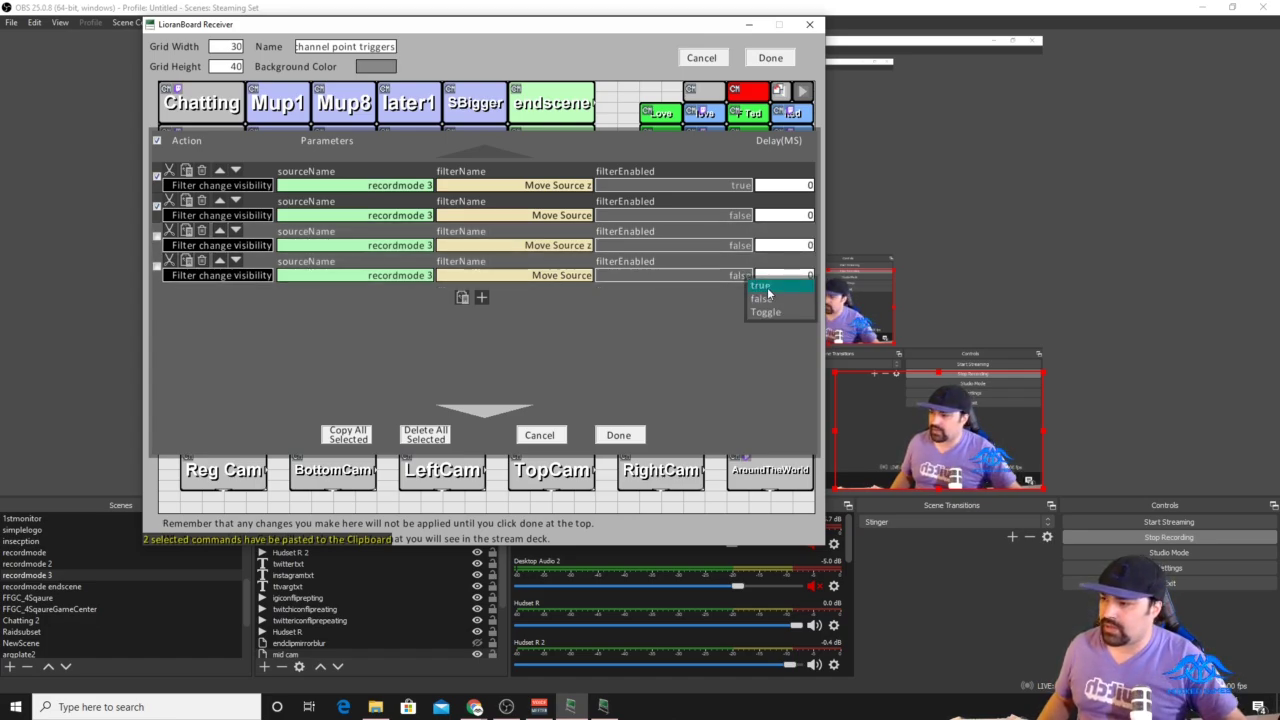
left_click(770, 290)
Give the duplicated commands a 5000 ms delay and save the zoomchat commands.
left_click(796, 246)
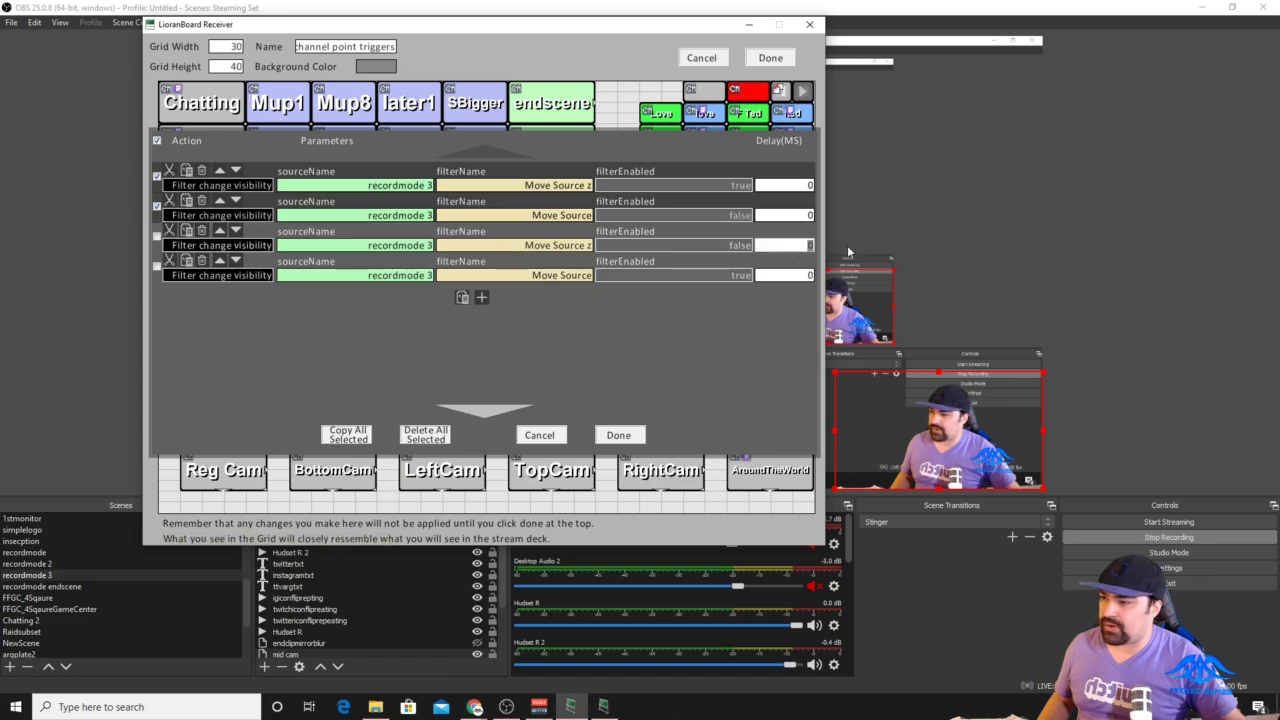
type("10")
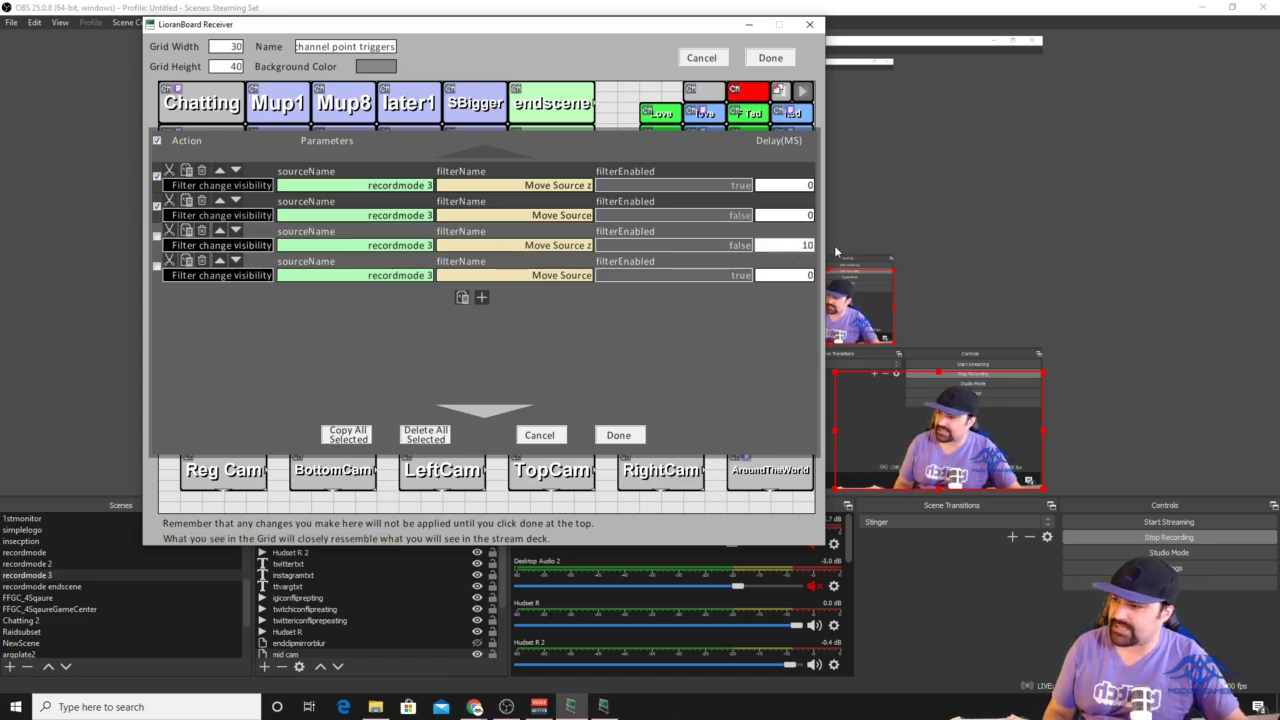
left_click(775, 249)
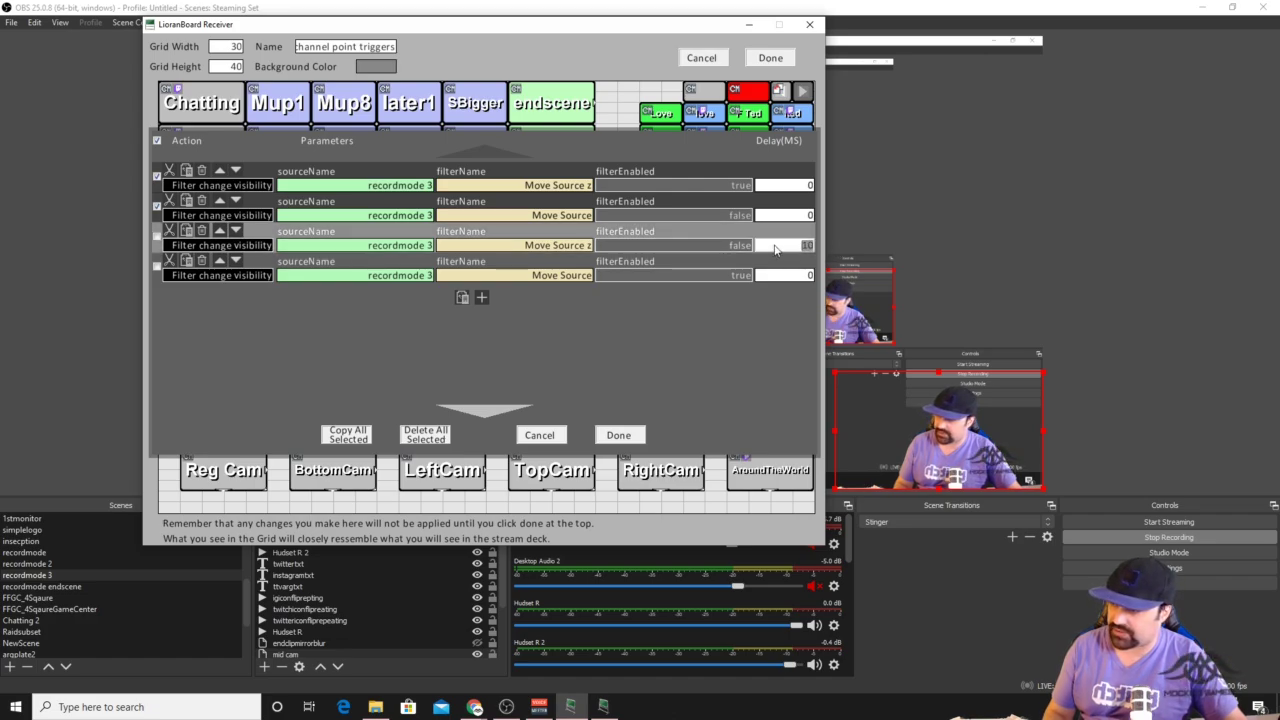
type("5000")
left_click(797, 277)
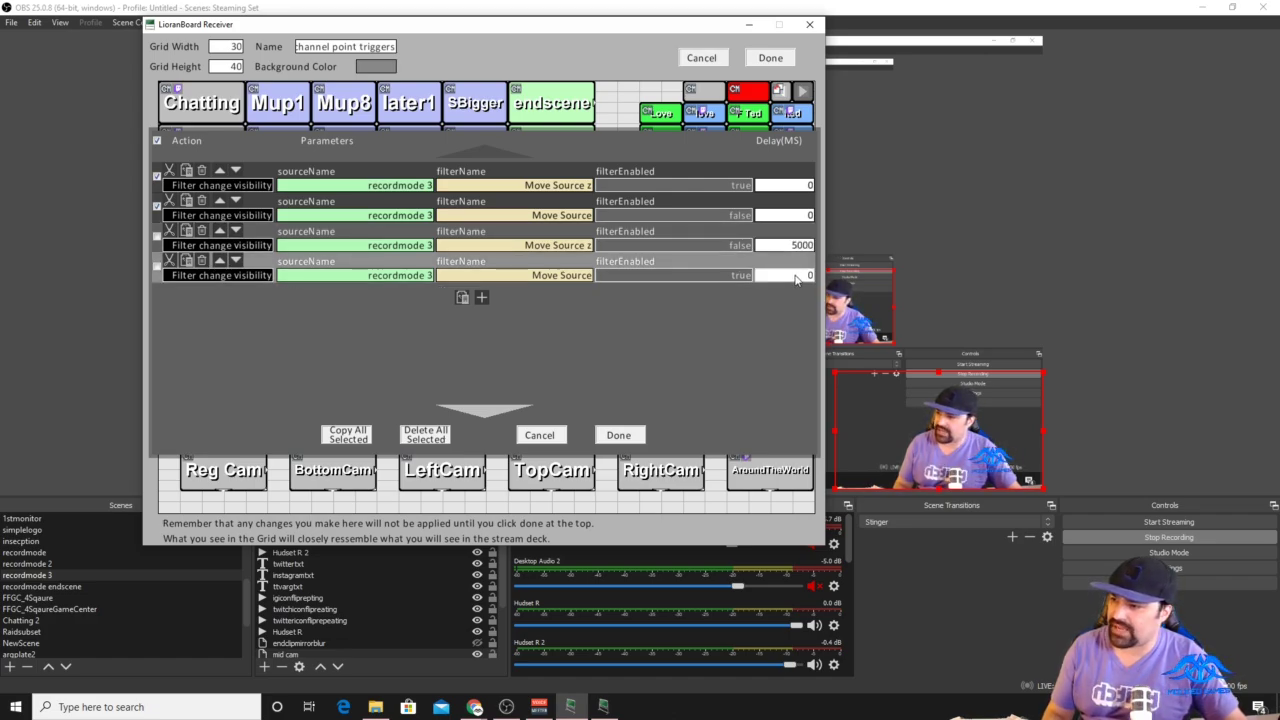
type("5000")
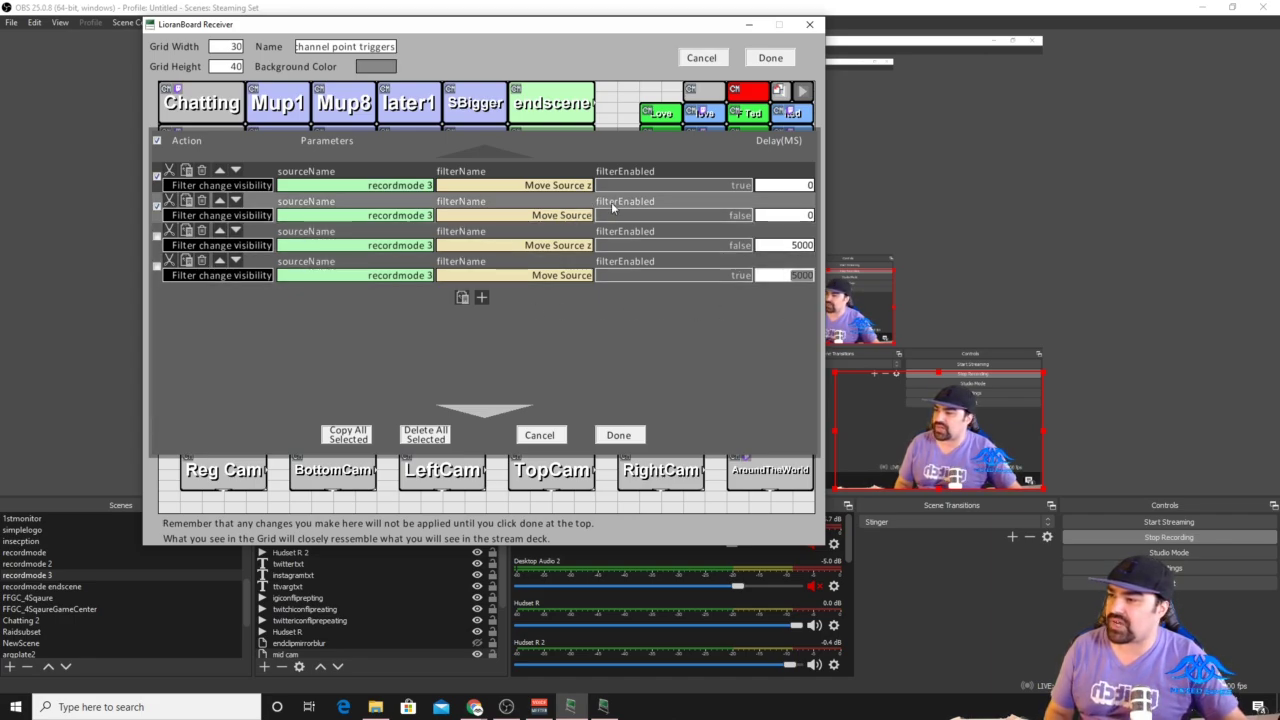
left_click(746, 362)
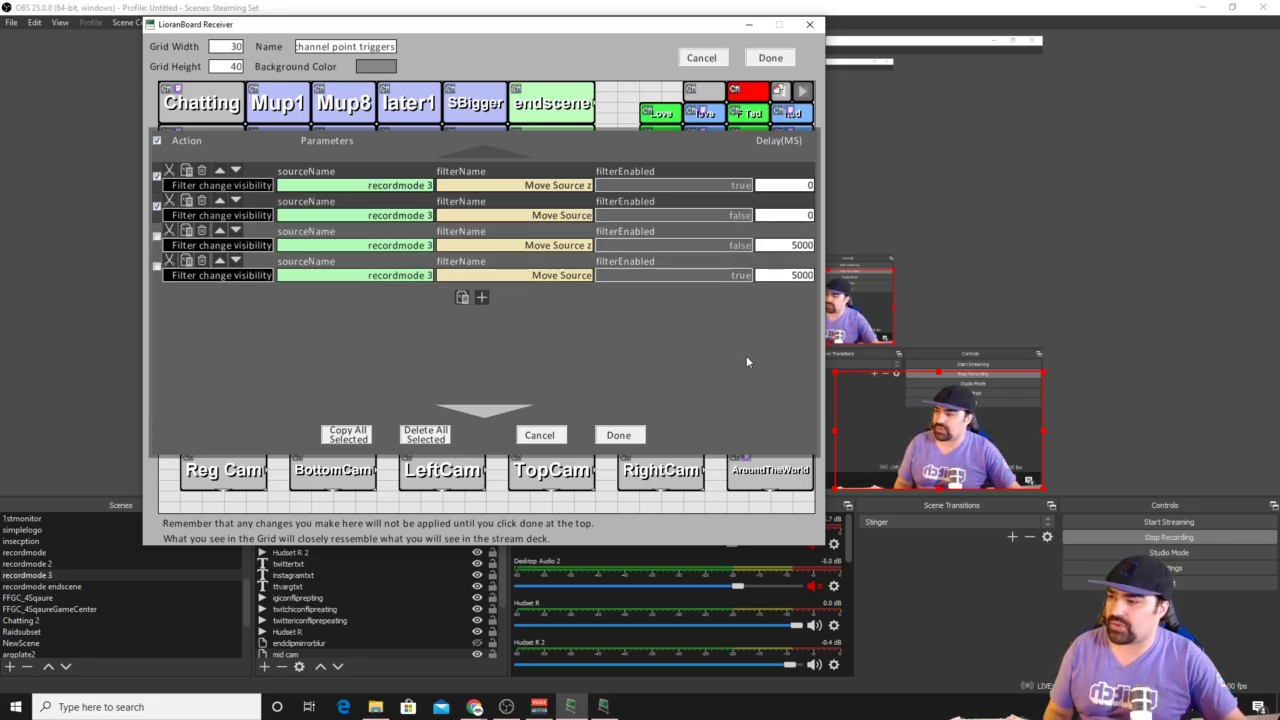
left_click(619, 435)
right_click(645, 333)
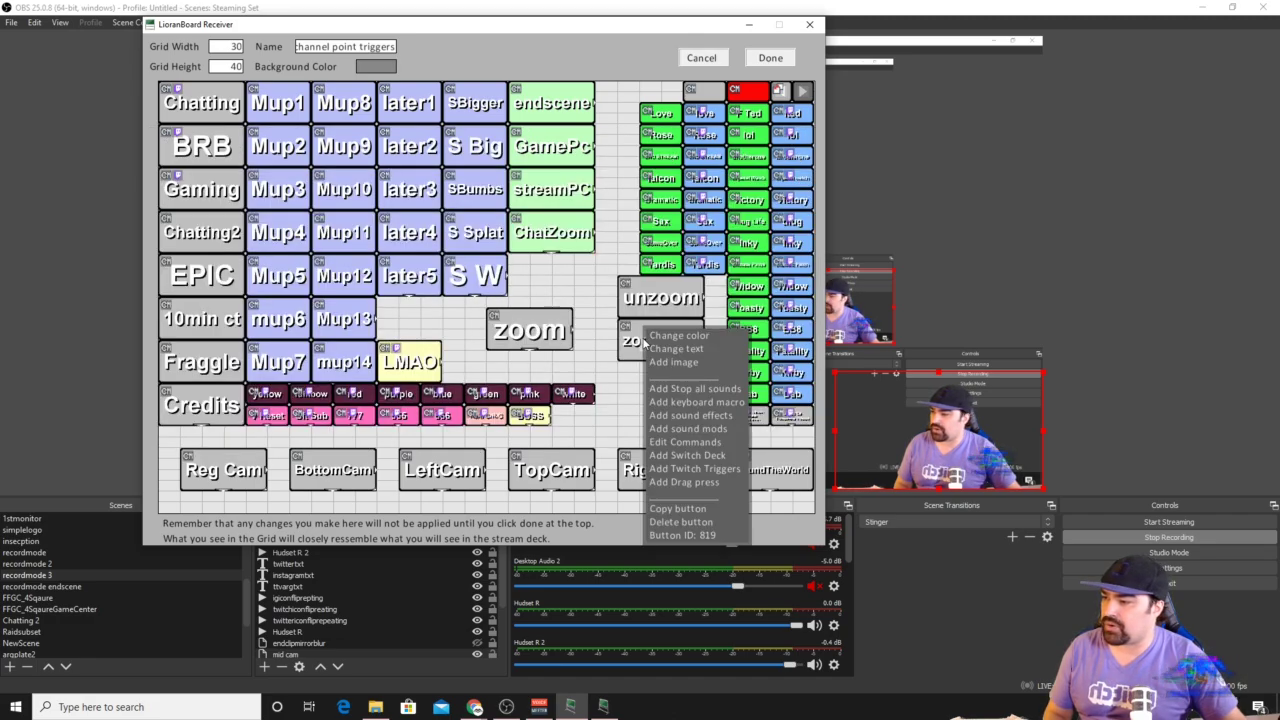
Add a Twitch point-redeem trigger with redeem name 'Zoom' to the zoomchat button.
left_click(716, 468)
left_click(483, 240)
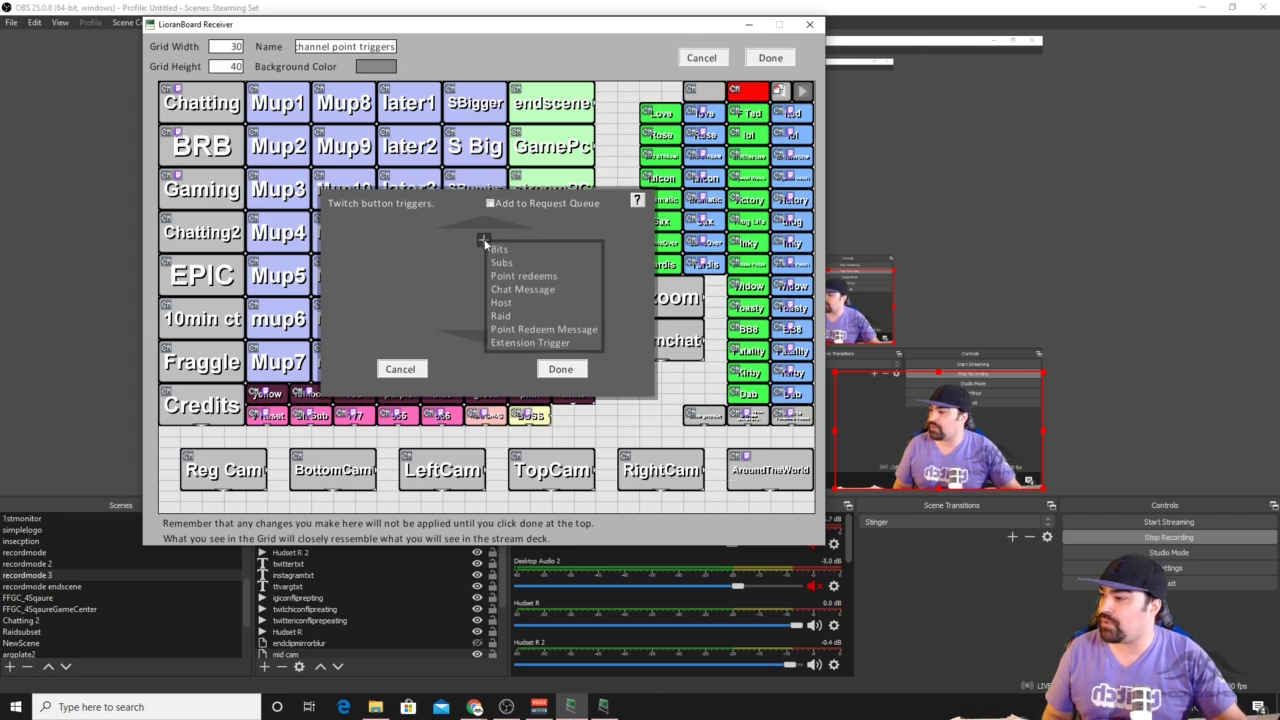
left_click(551, 278)
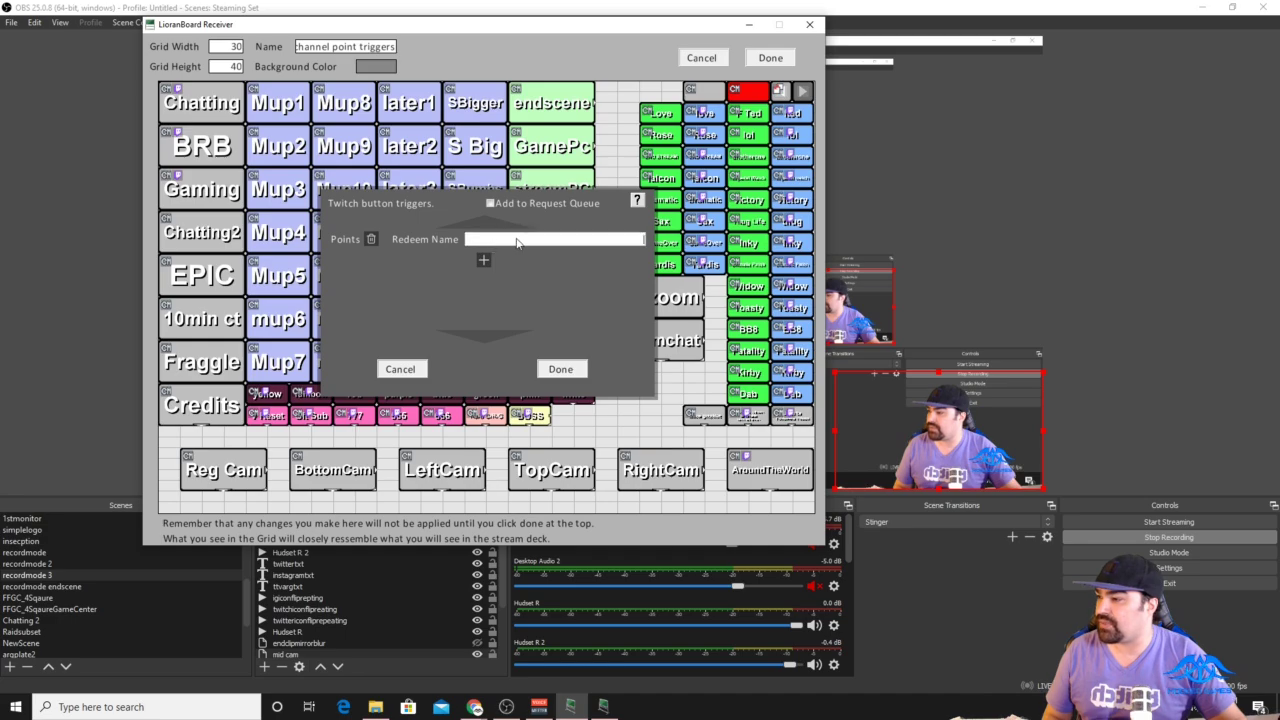
left_click(537, 241)
type("Zoom")
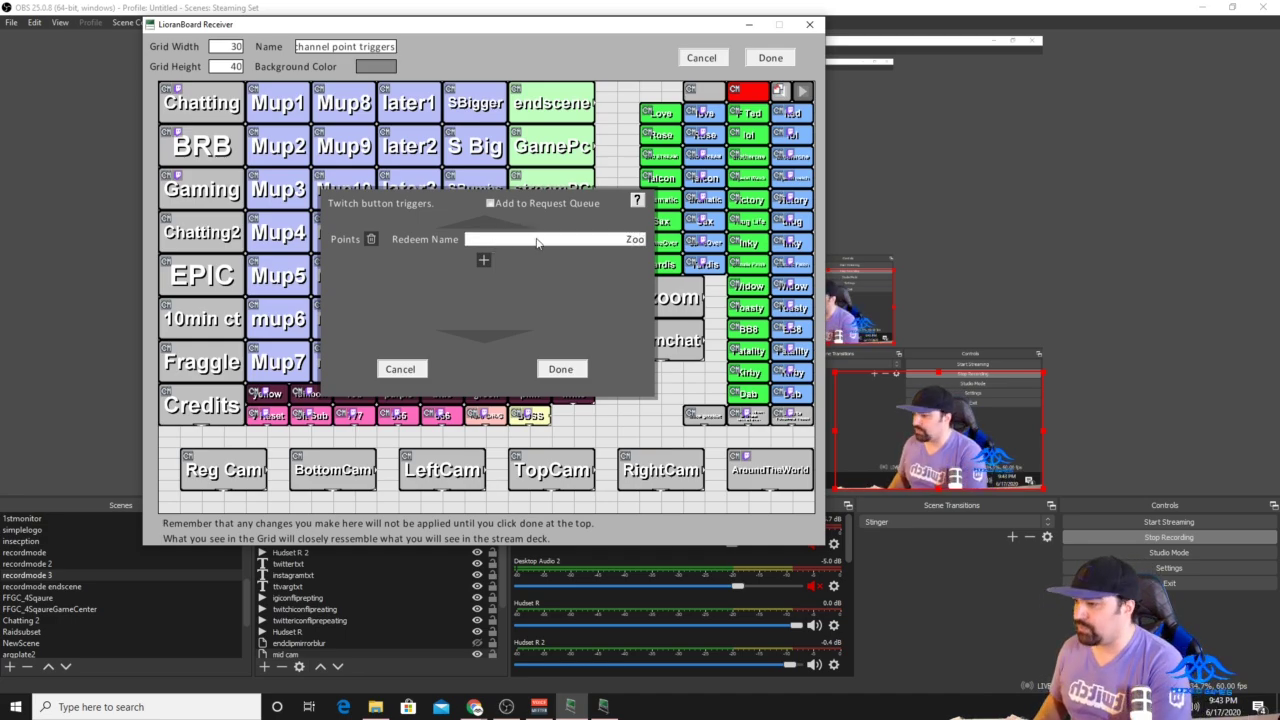
left_click(560, 369)
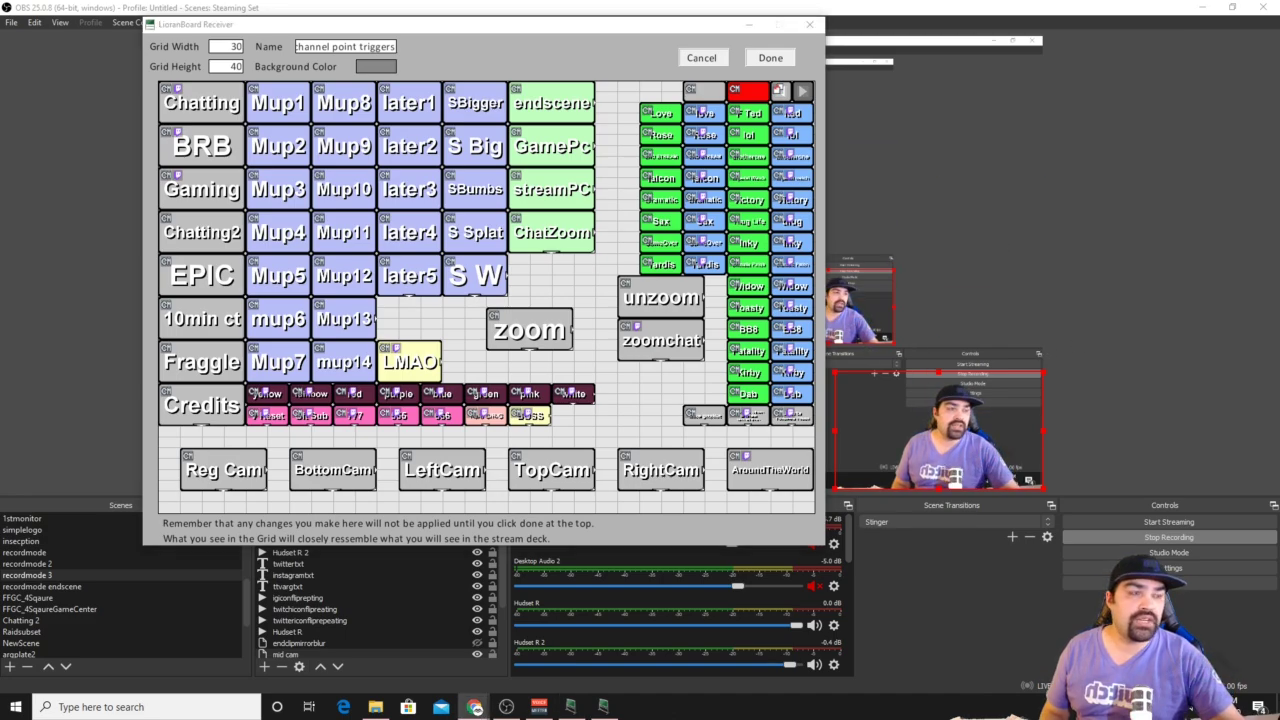
key("alt+Tab")
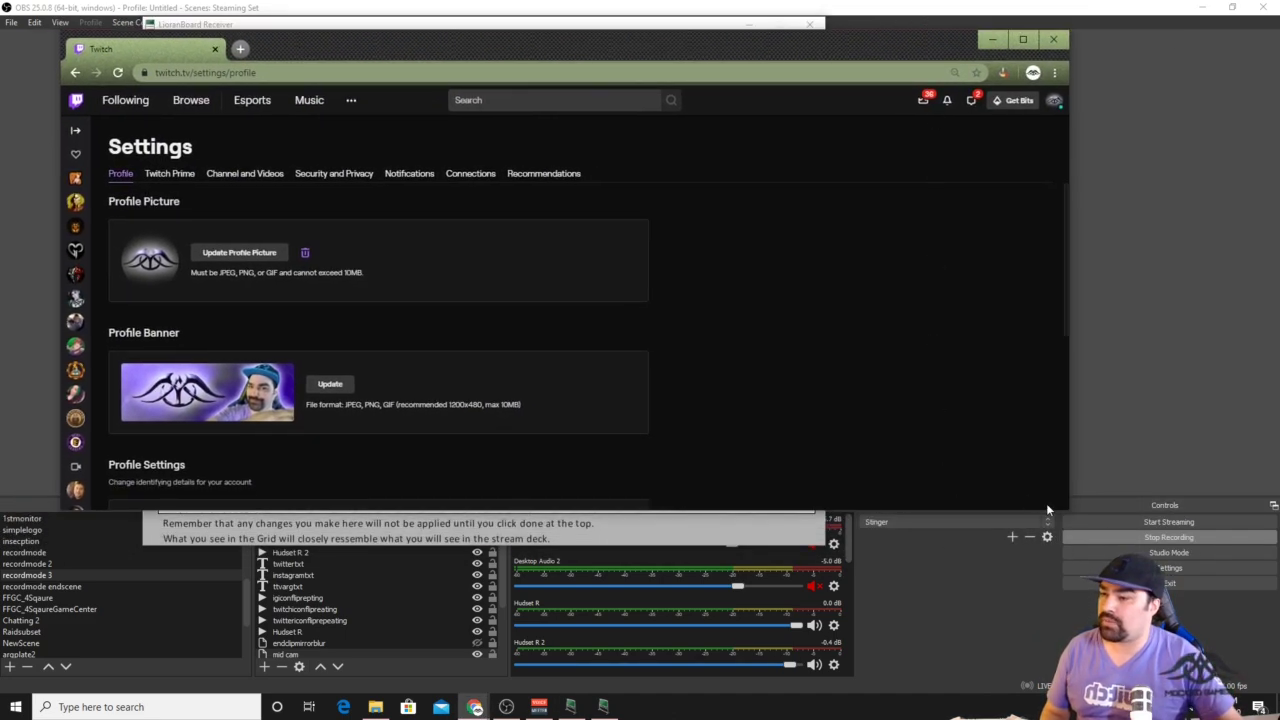
Go through Creator Dashboard > Community > Channel Points > Manage Rewards to Add New Custom Reward.
left_click_drag(1063, 508, 1200, 678)
left_click(1184, 100)
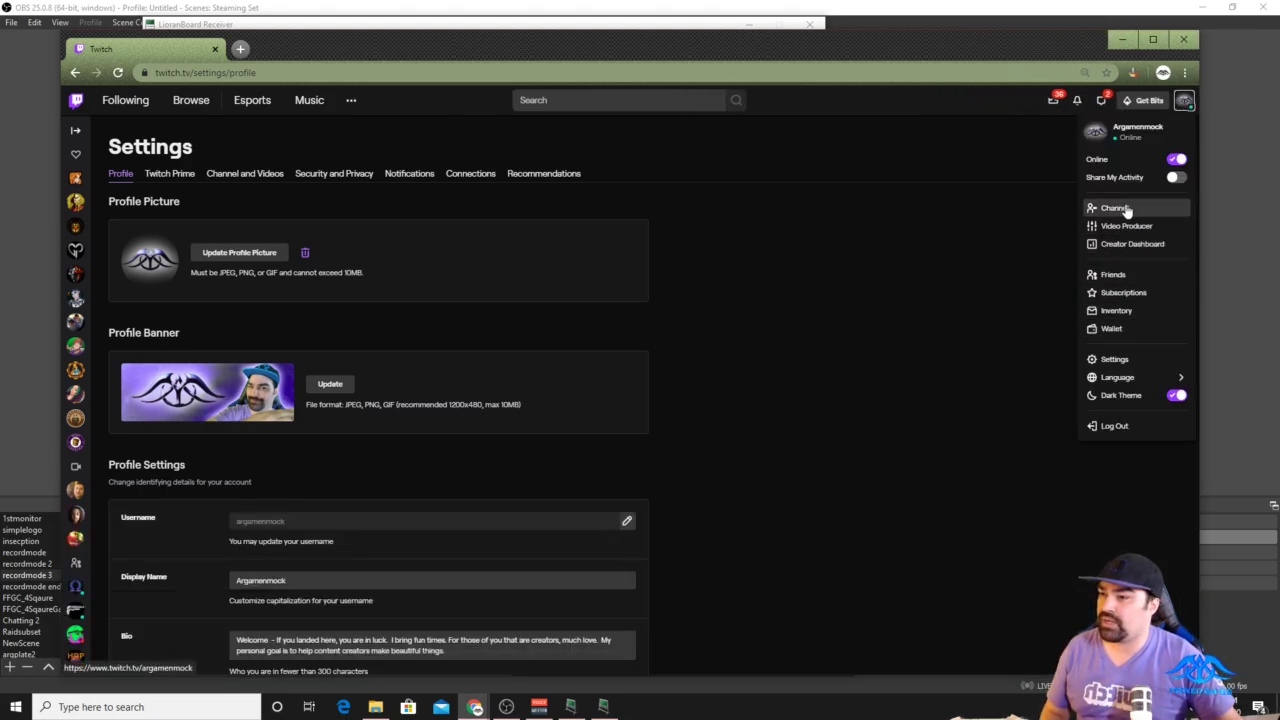
left_click(1130, 245)
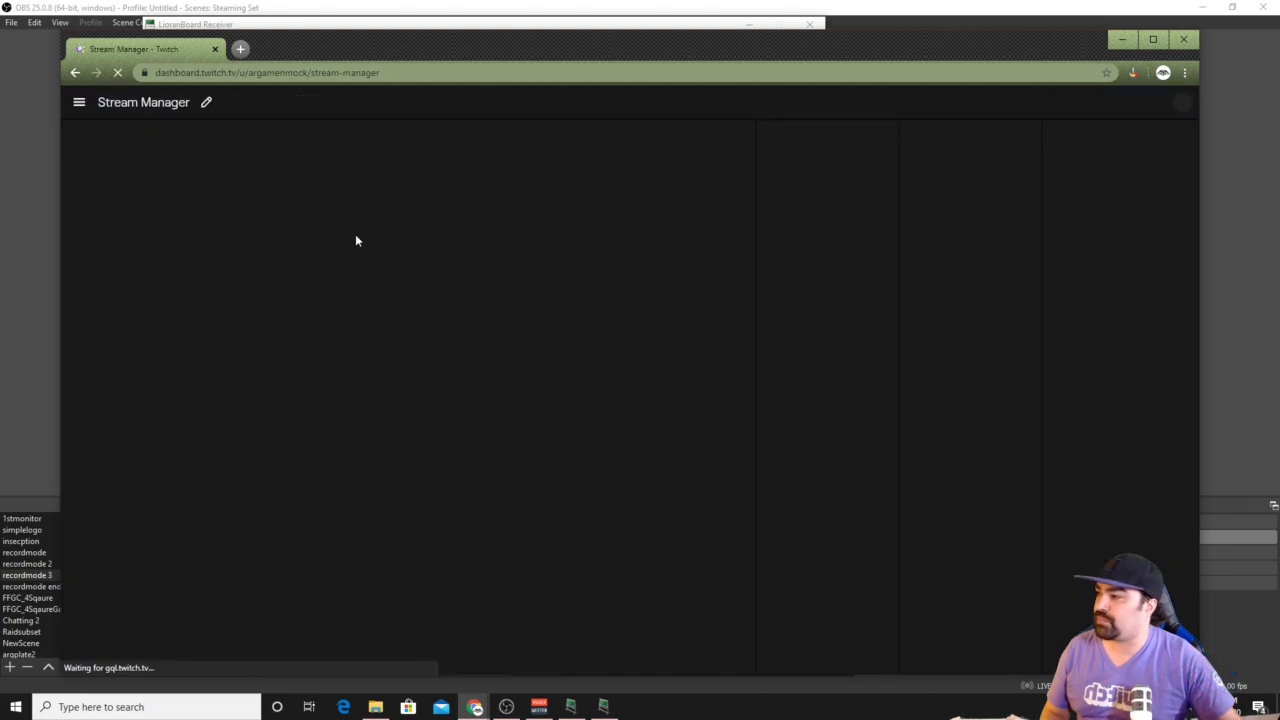
left_click(80, 104)
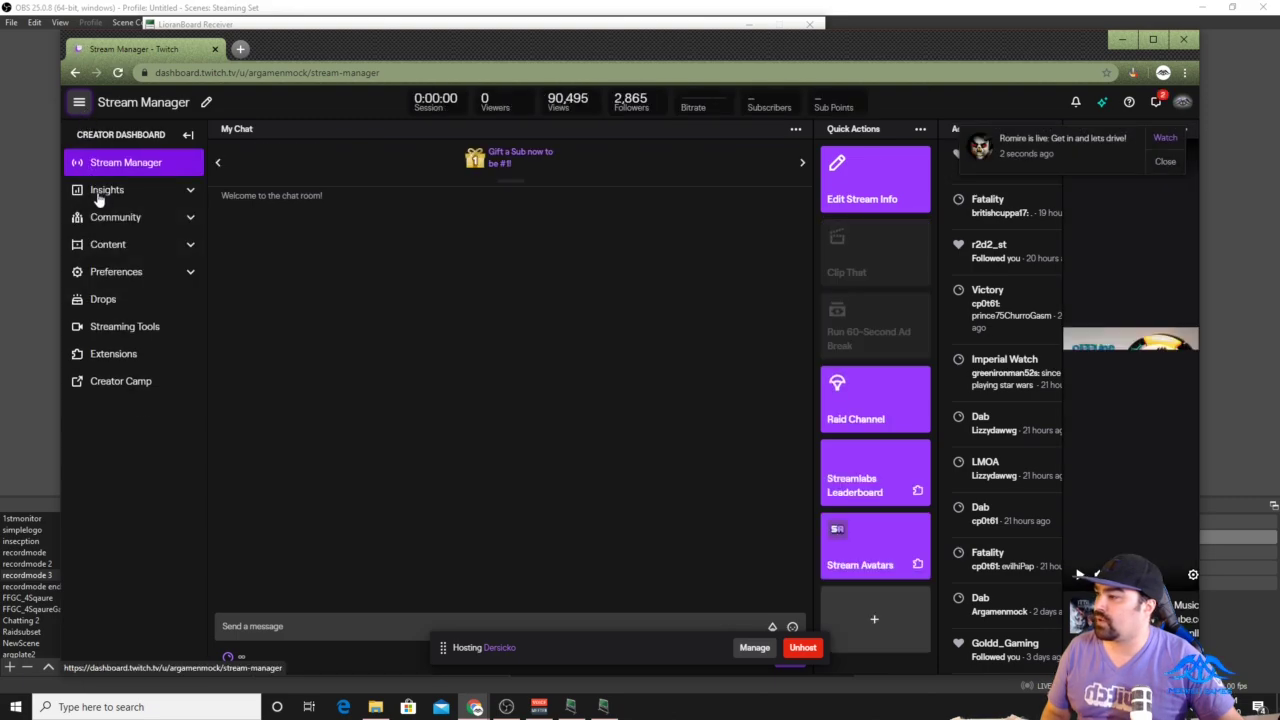
left_click(105, 218)
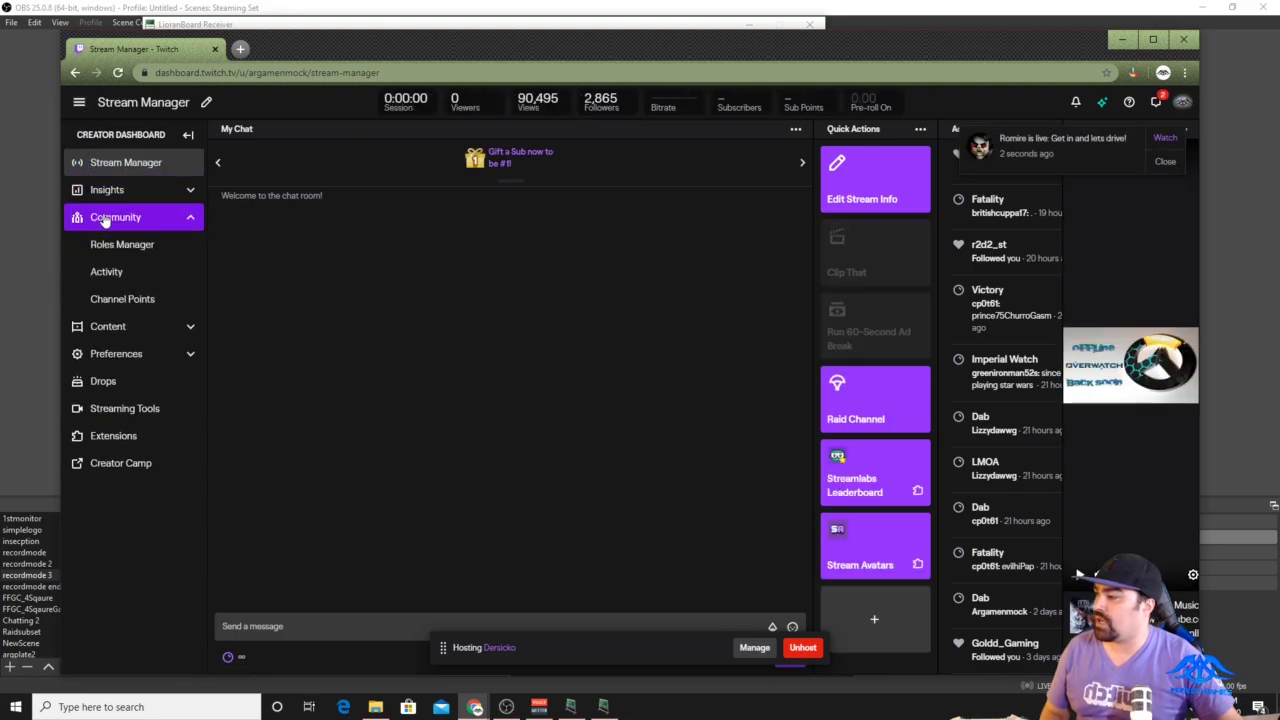
left_click(155, 302)
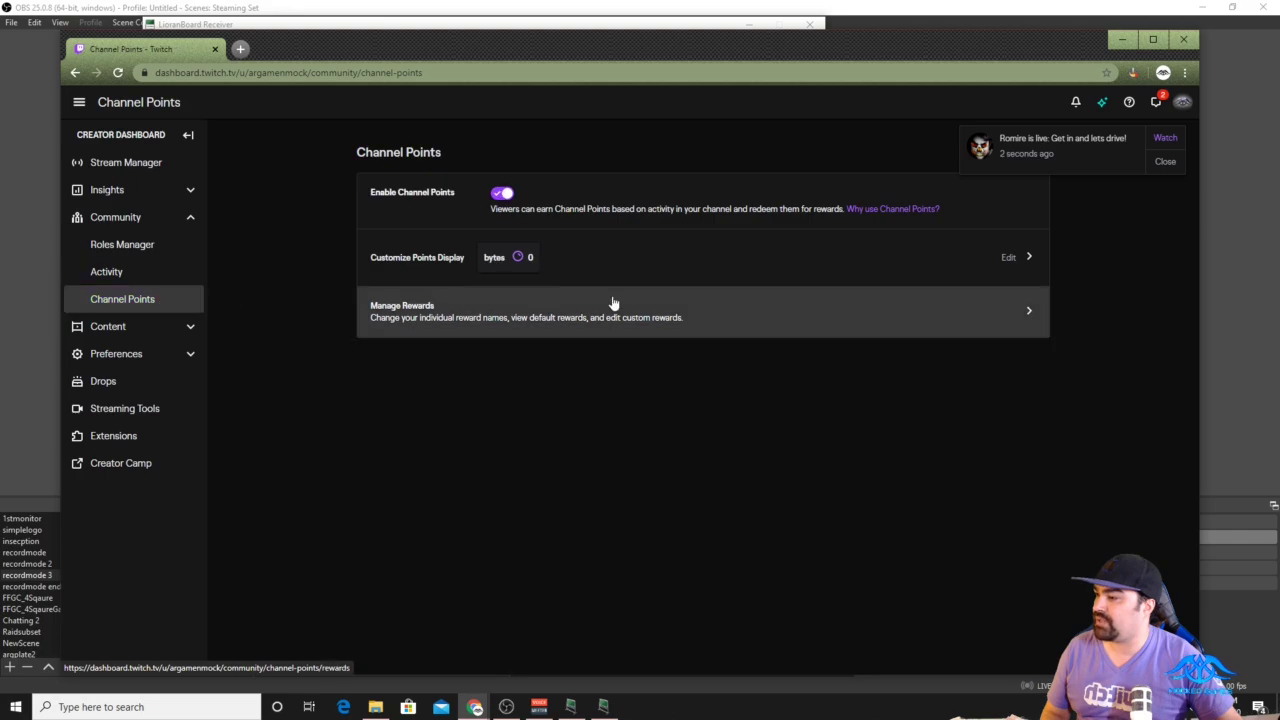
left_click(945, 325)
scroll(614, 341, "down", 6)
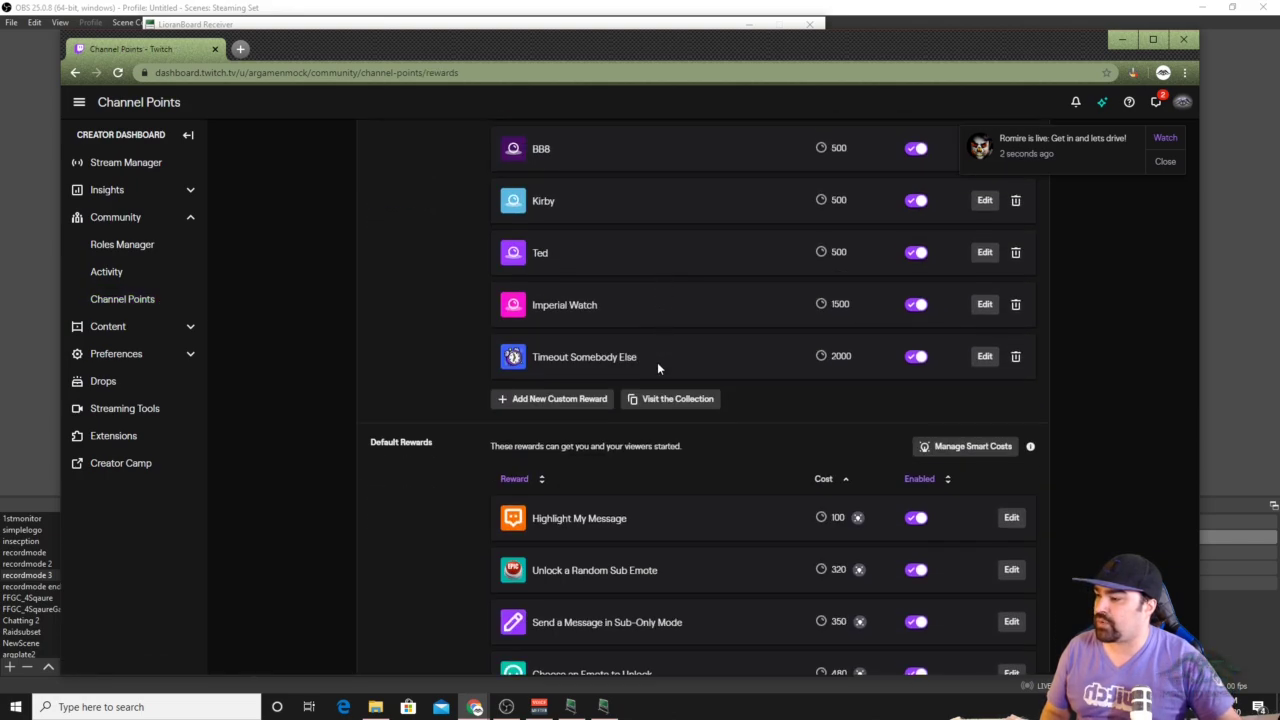
scroll(657, 362, "up", 2)
left_click(591, 546)
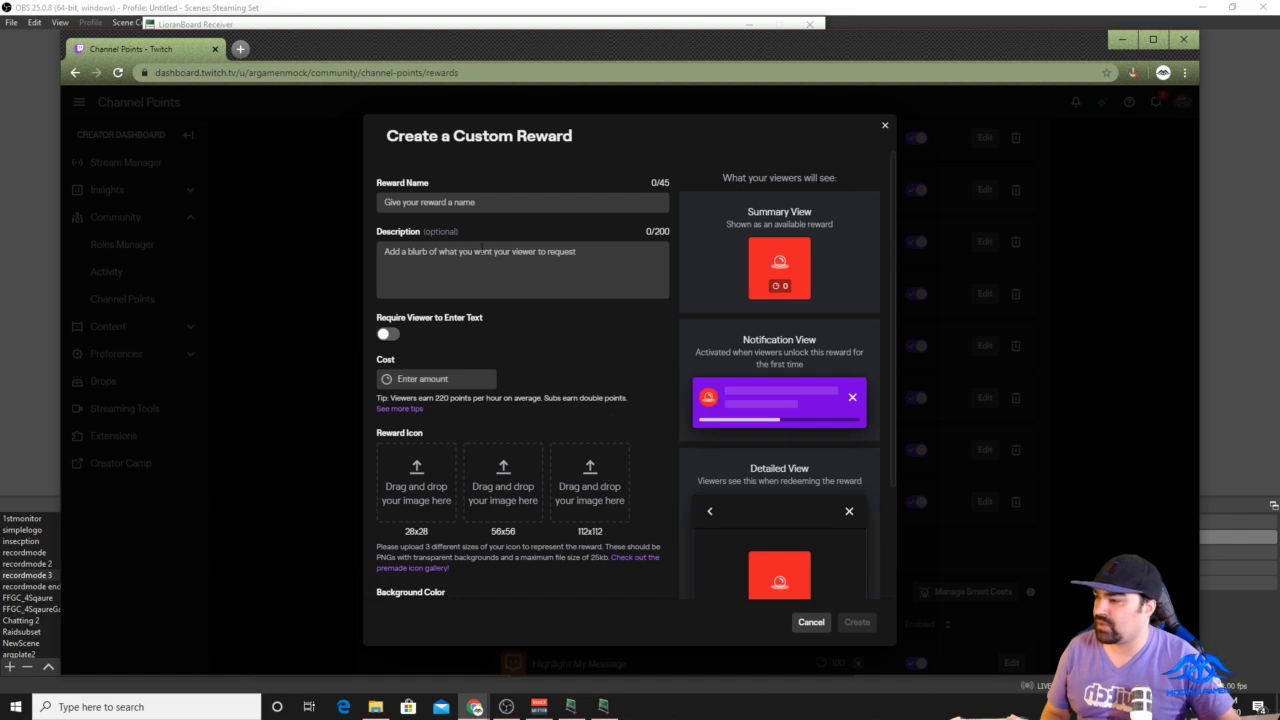
Create the 'Zoom' reward with description 'Yo 5 sec cam zoom' costing 500 points.
type("Zoom")
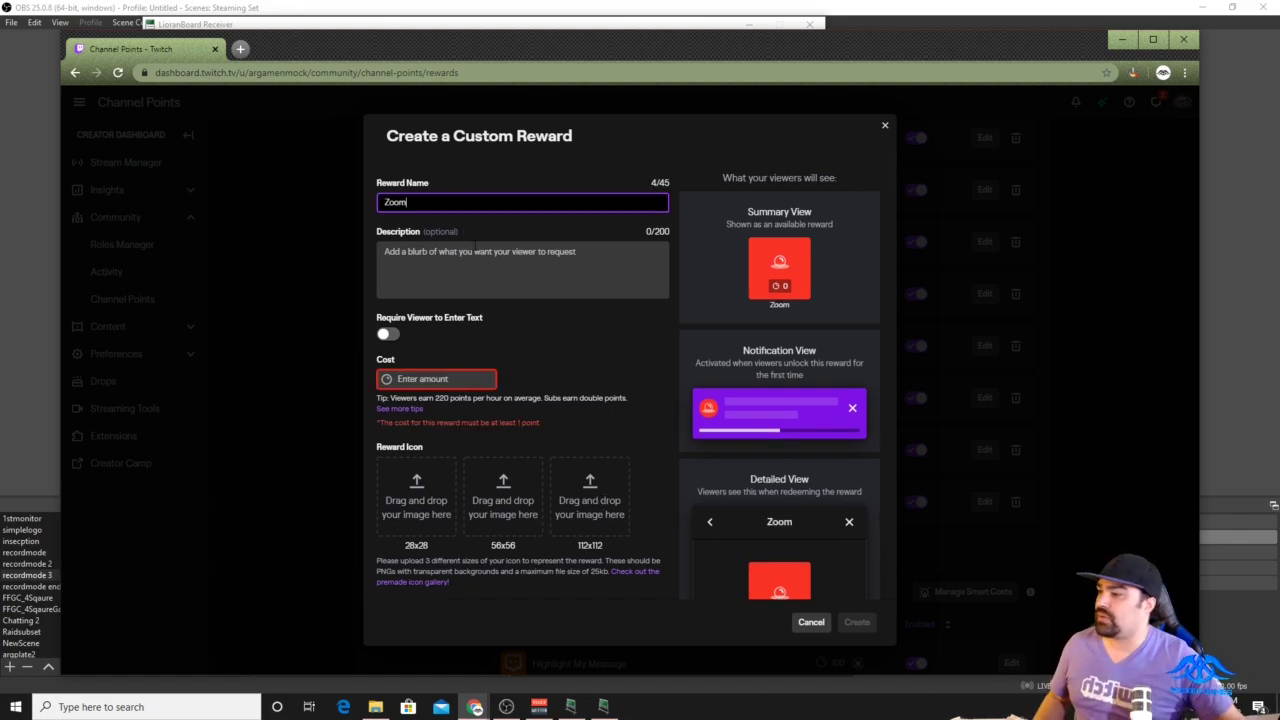
left_click(522, 268)
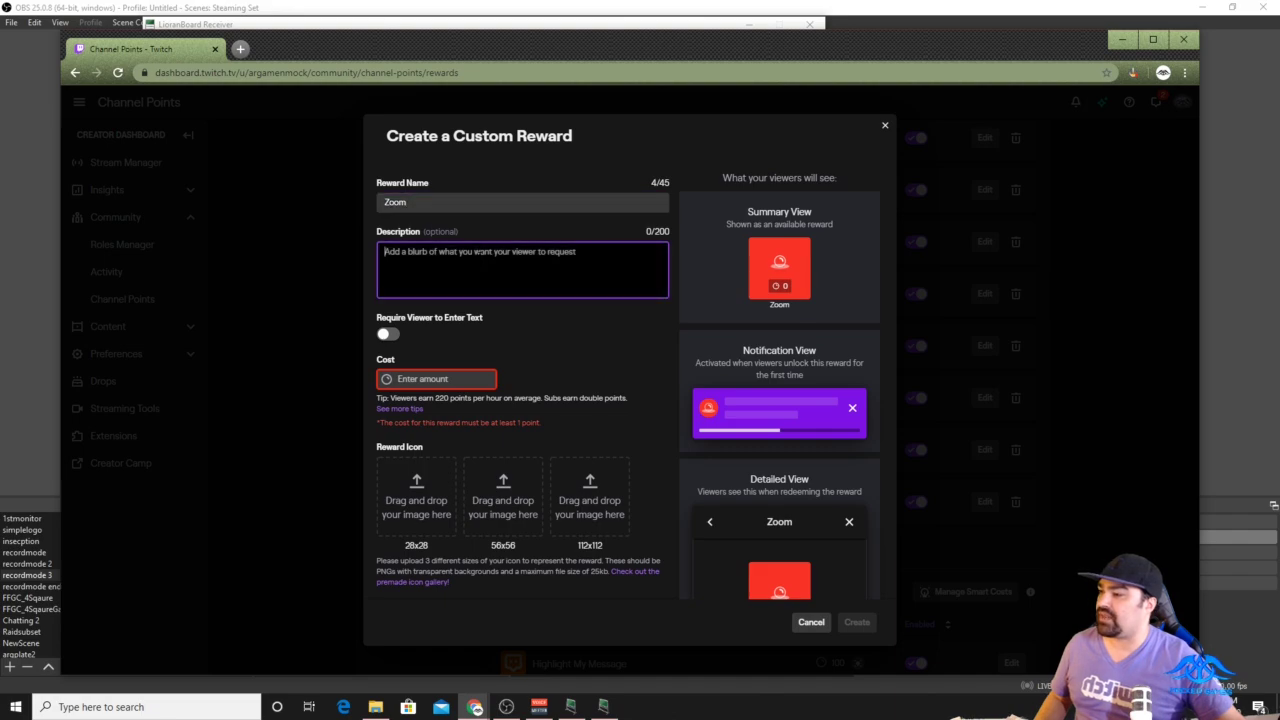
type("Yo 5 sec")
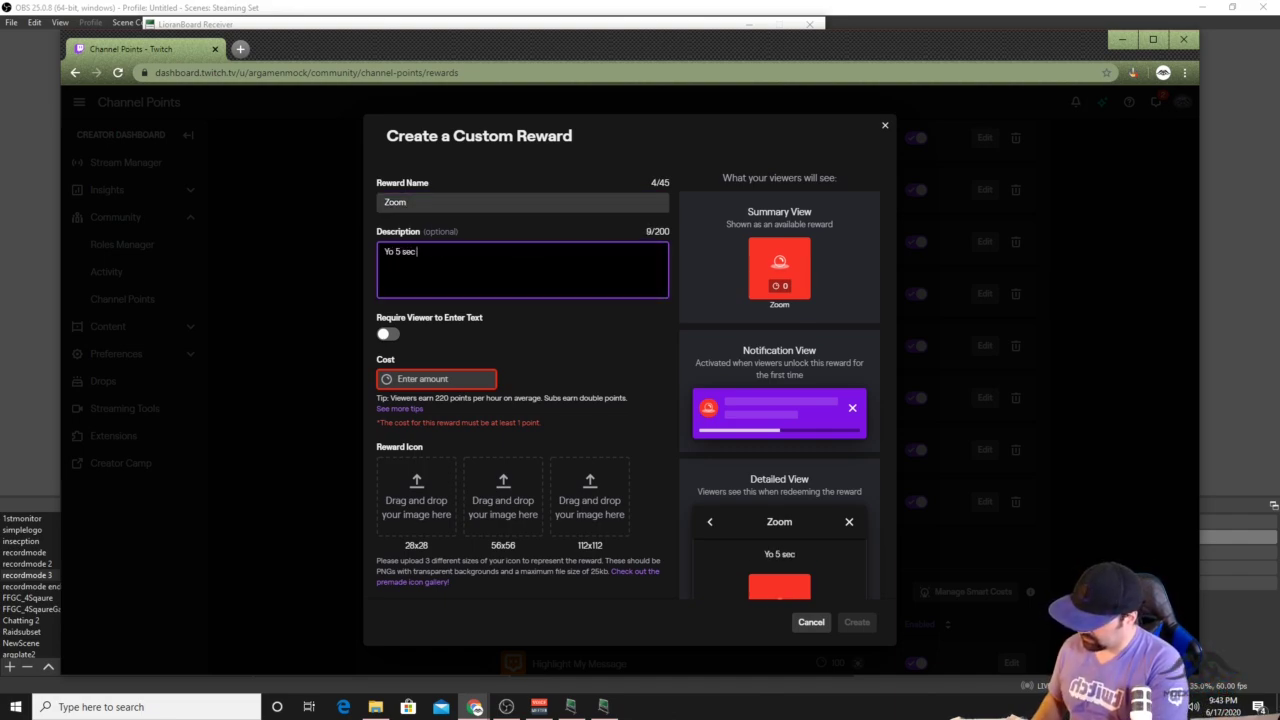
type(" cam zoom")
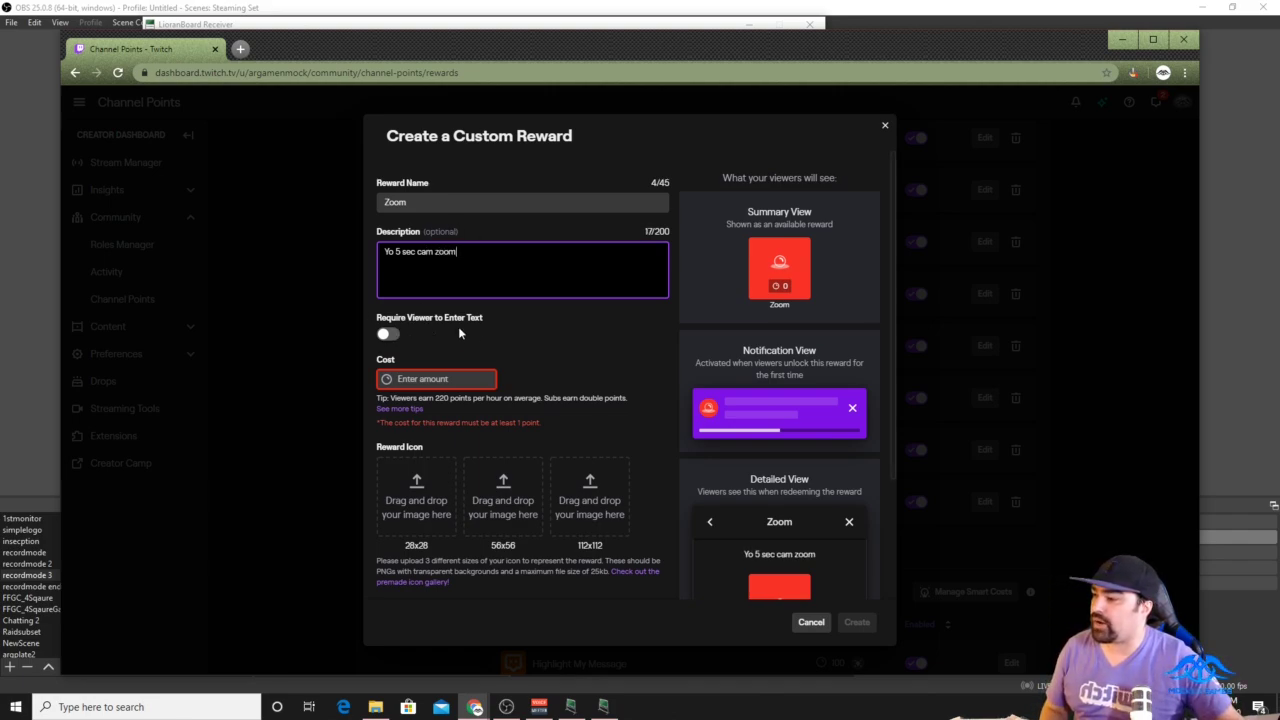
left_click(440, 378)
type("50")
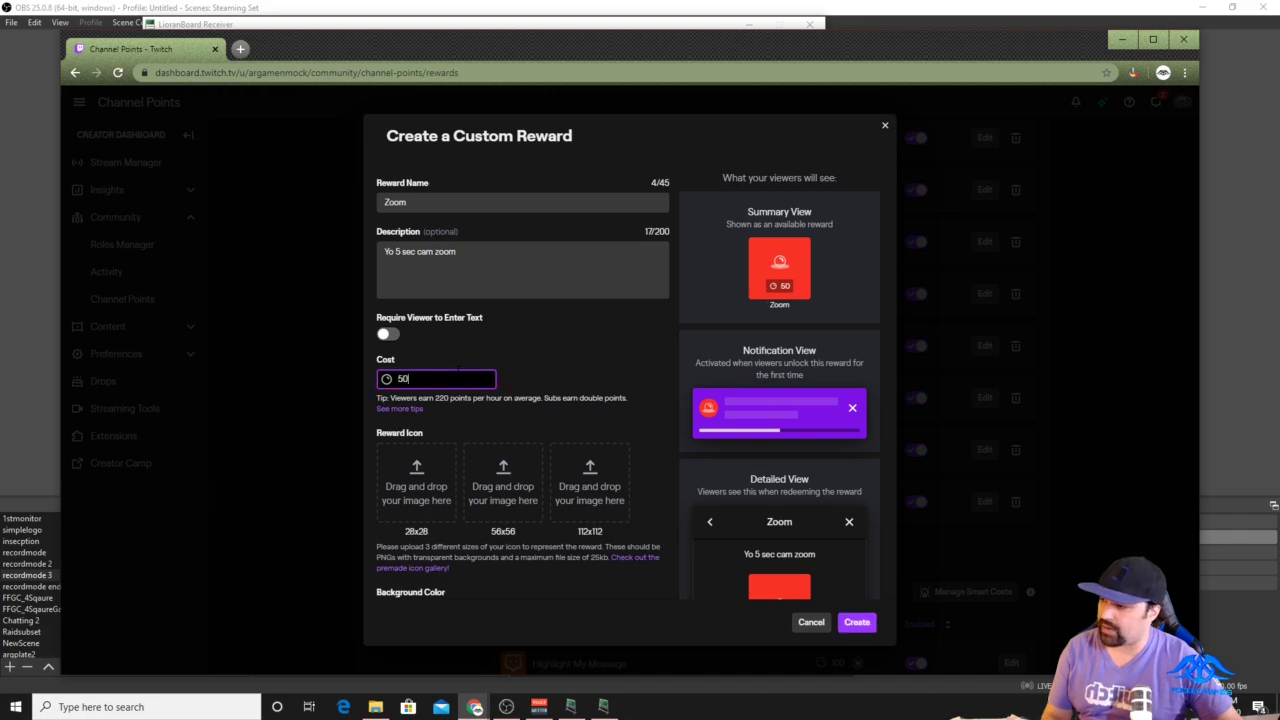
type("0")
left_click(548, 357)
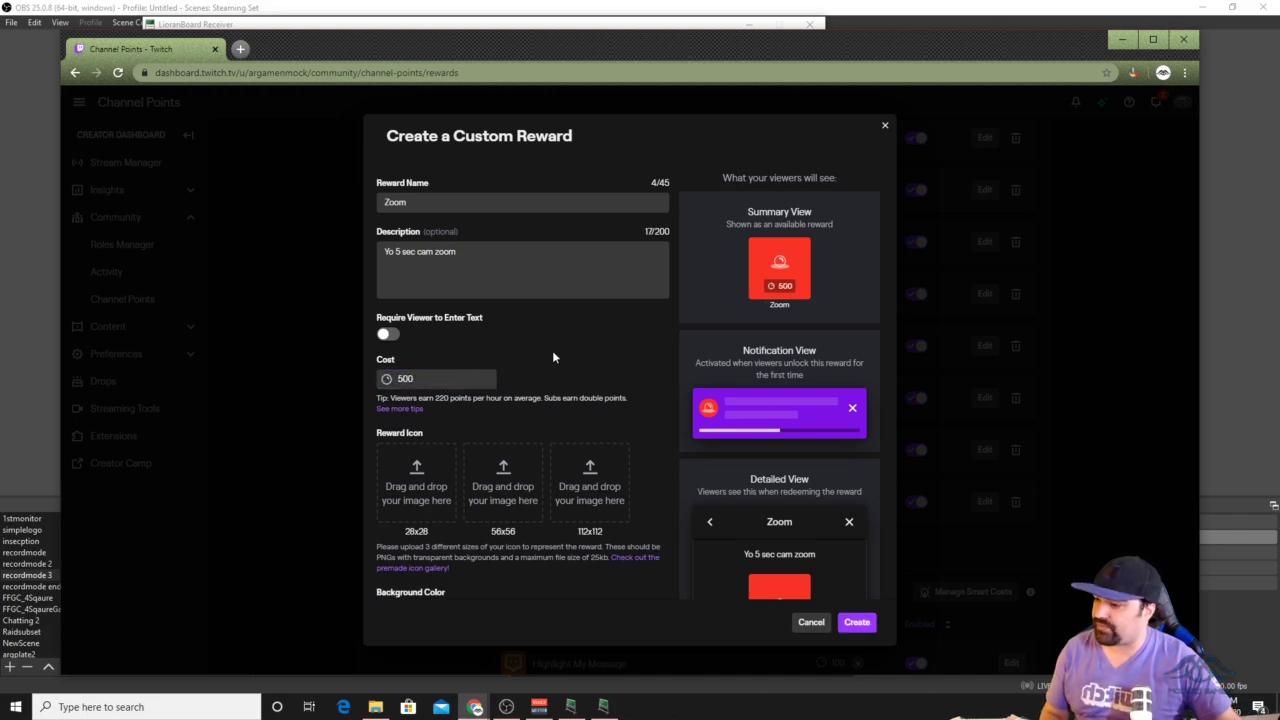
scroll(795, 490, "down", 2)
left_click(855, 622)
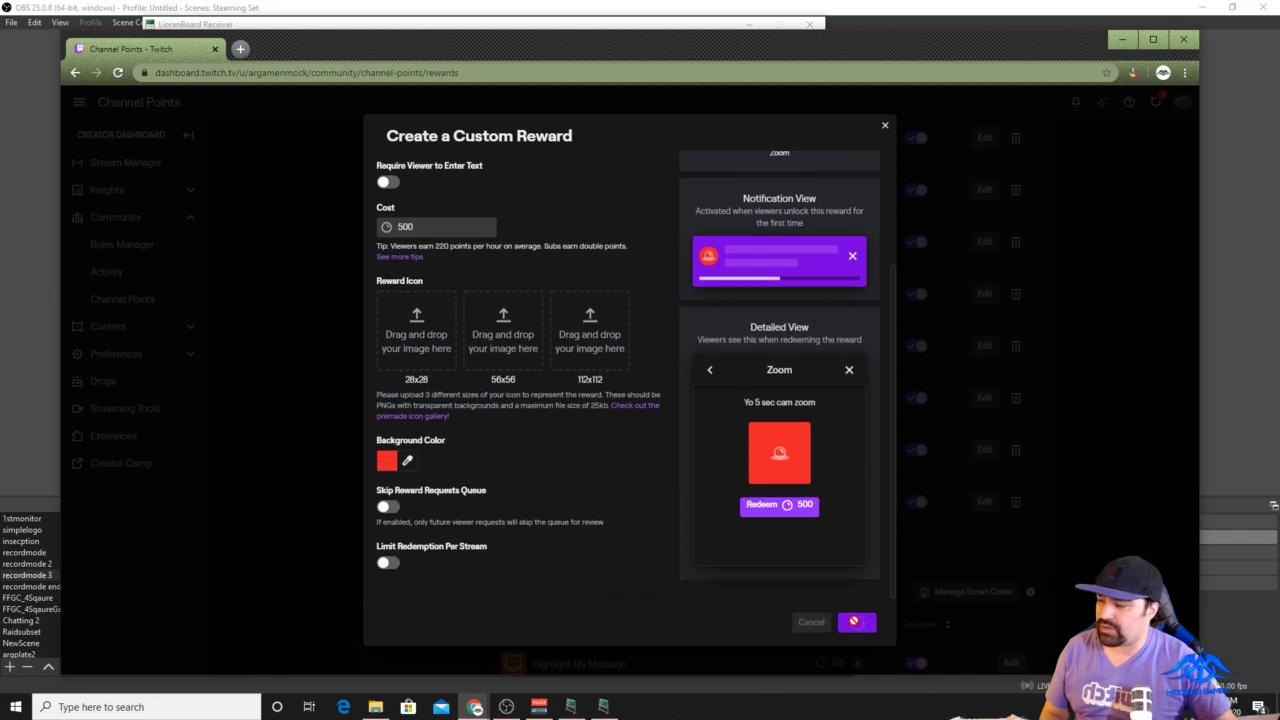
Load the Twitch channel page from the avatar menu and return to LioranBoard Receiver.
scroll(540, 229, "up", 5)
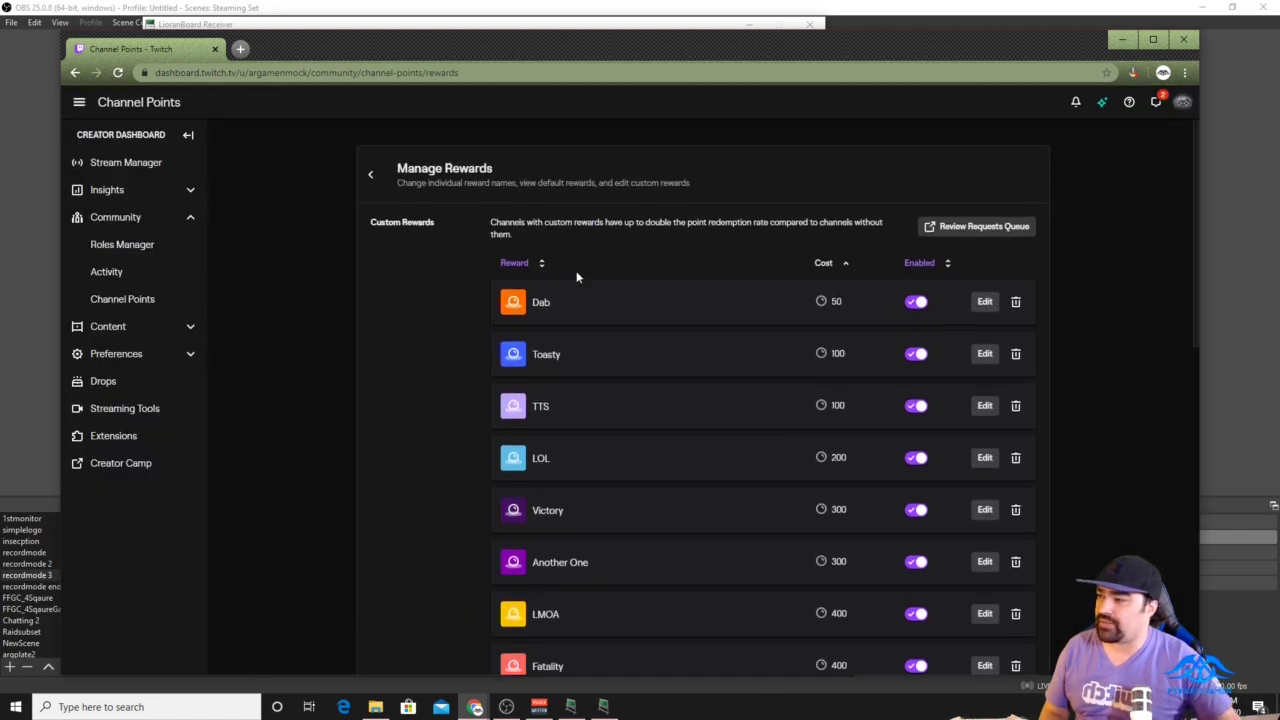
scroll(723, 423, "down", 3)
scroll(695, 479, "down", 4)
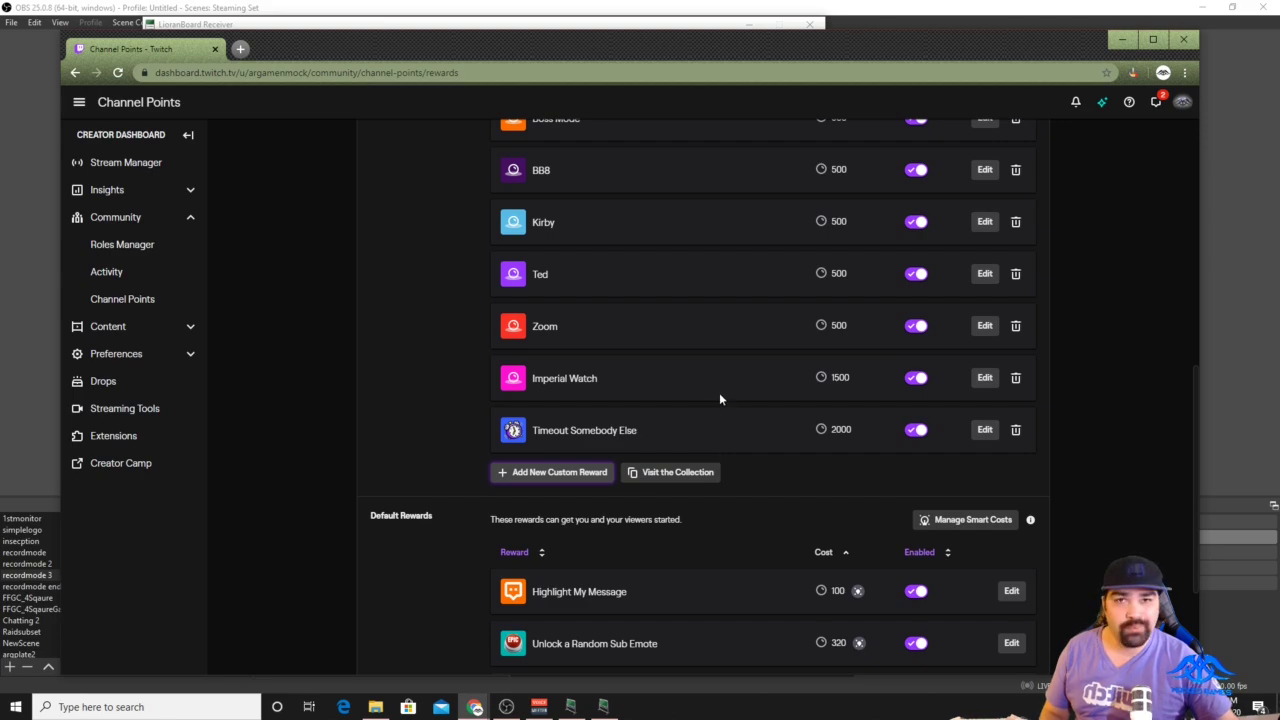
scroll(718, 389, "up", 4)
scroll(718, 389, "up", 5)
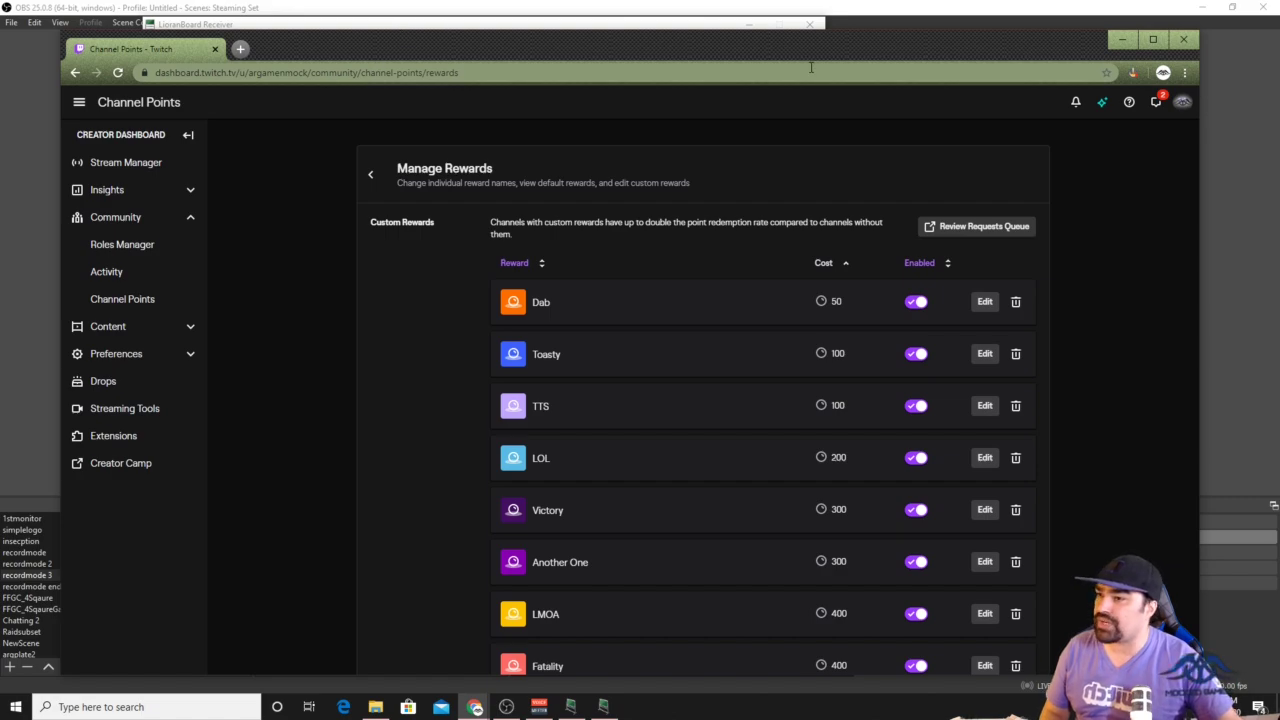
left_click(1183, 103)
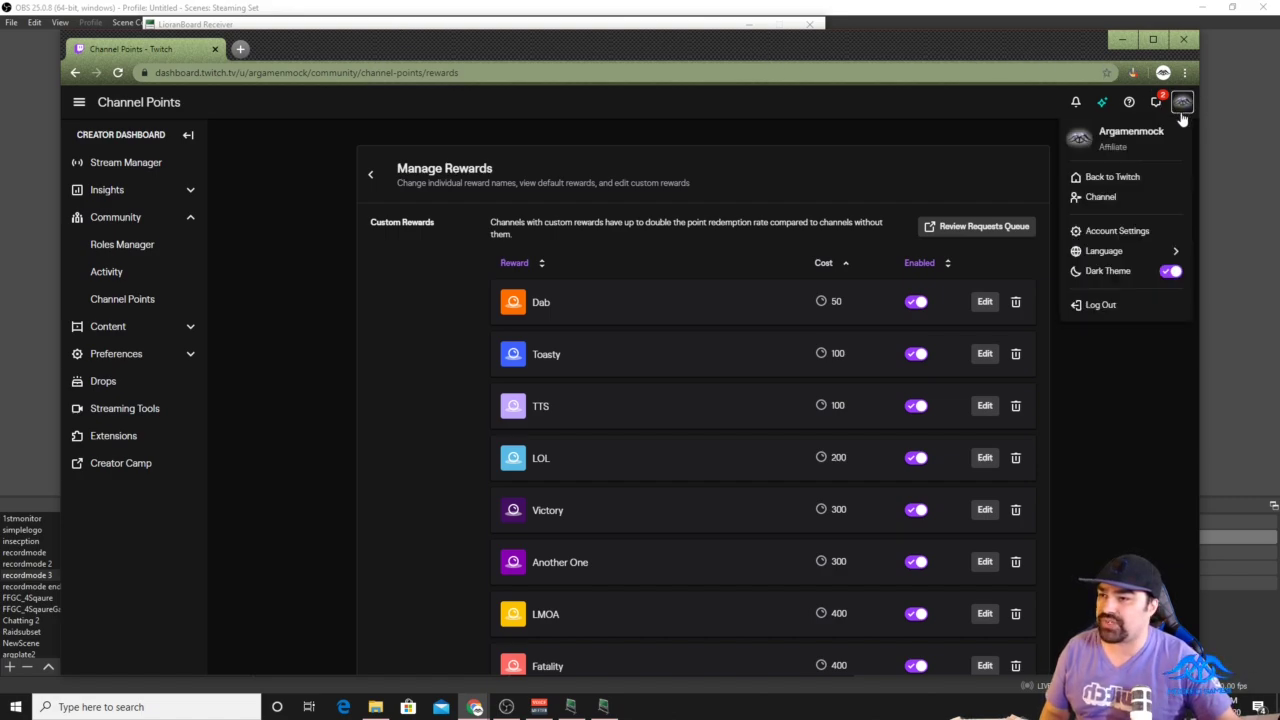
left_click(1120, 198)
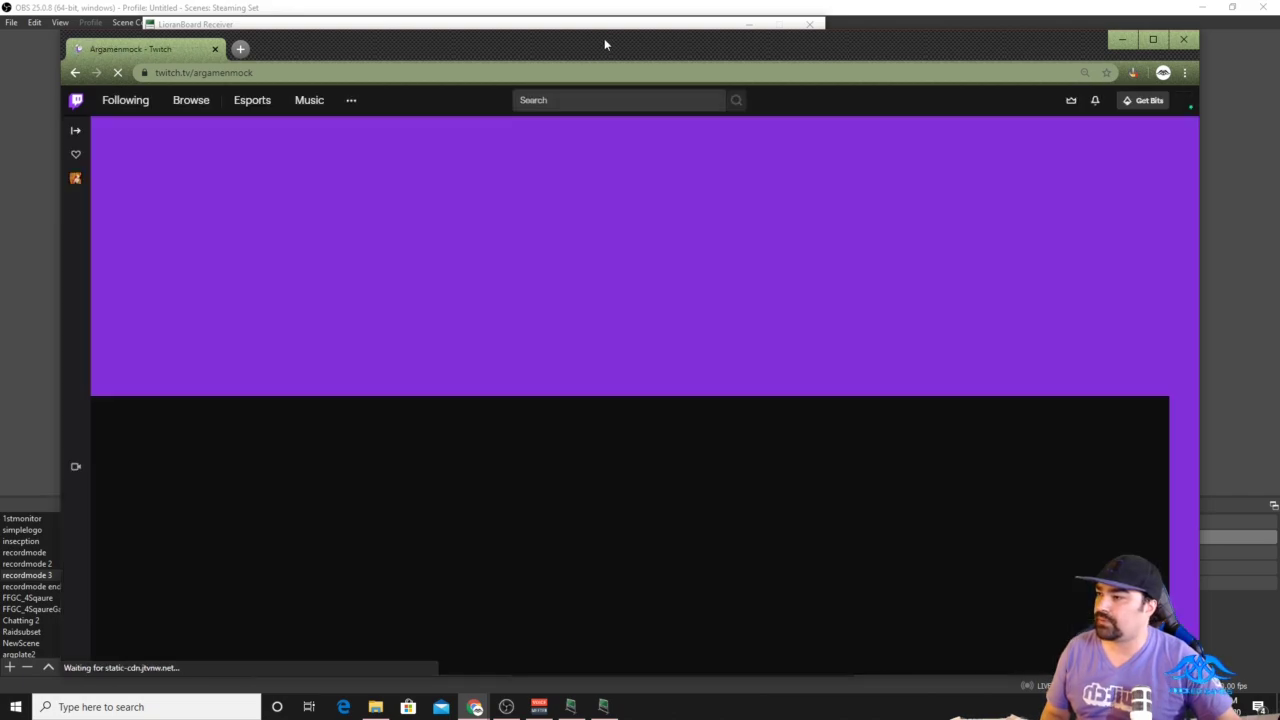
left_click(604, 25)
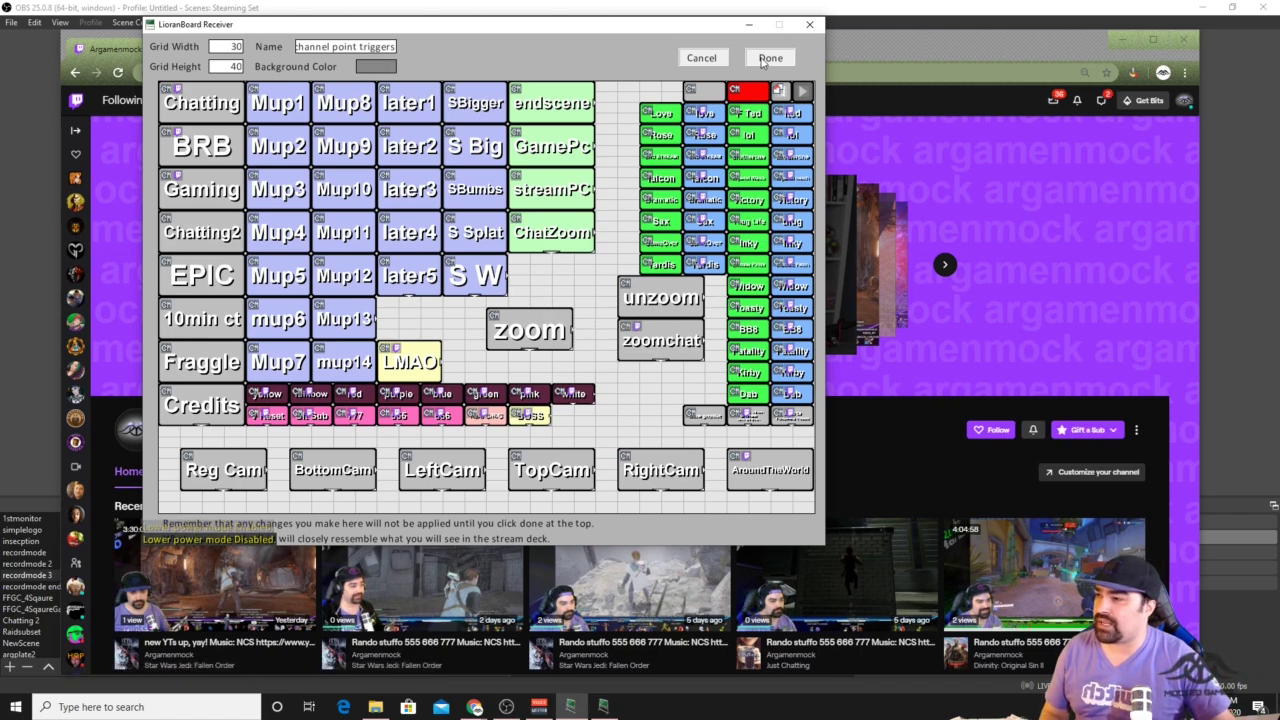
Close the channel point triggers deck editor and bring up a resized LioranBoard Stream Deck.
left_click(756, 91)
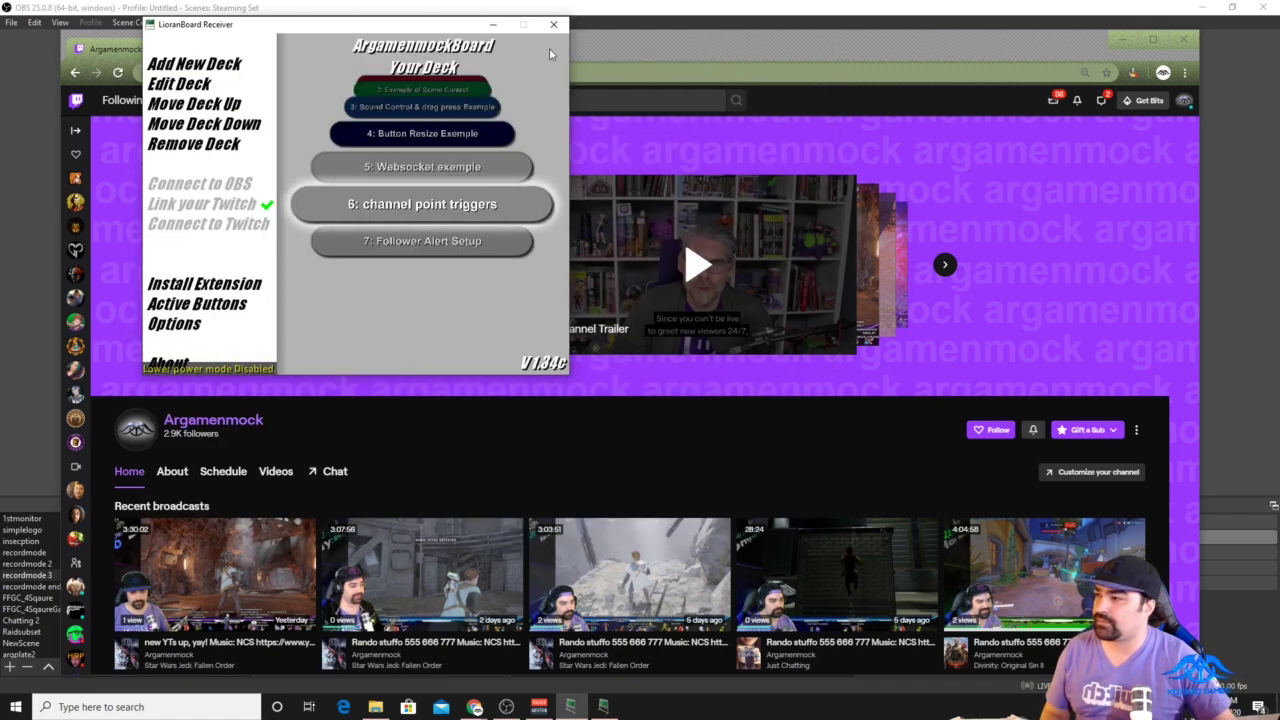
left_click(492, 25)
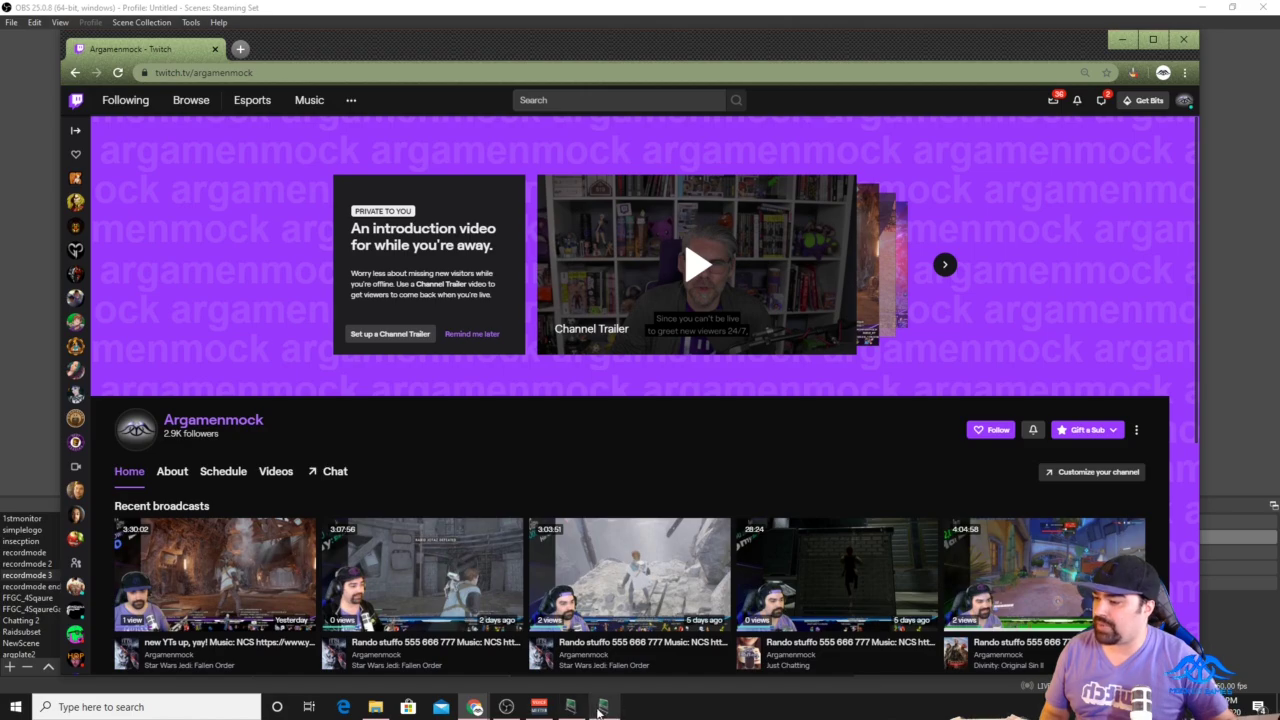
left_click(601, 707)
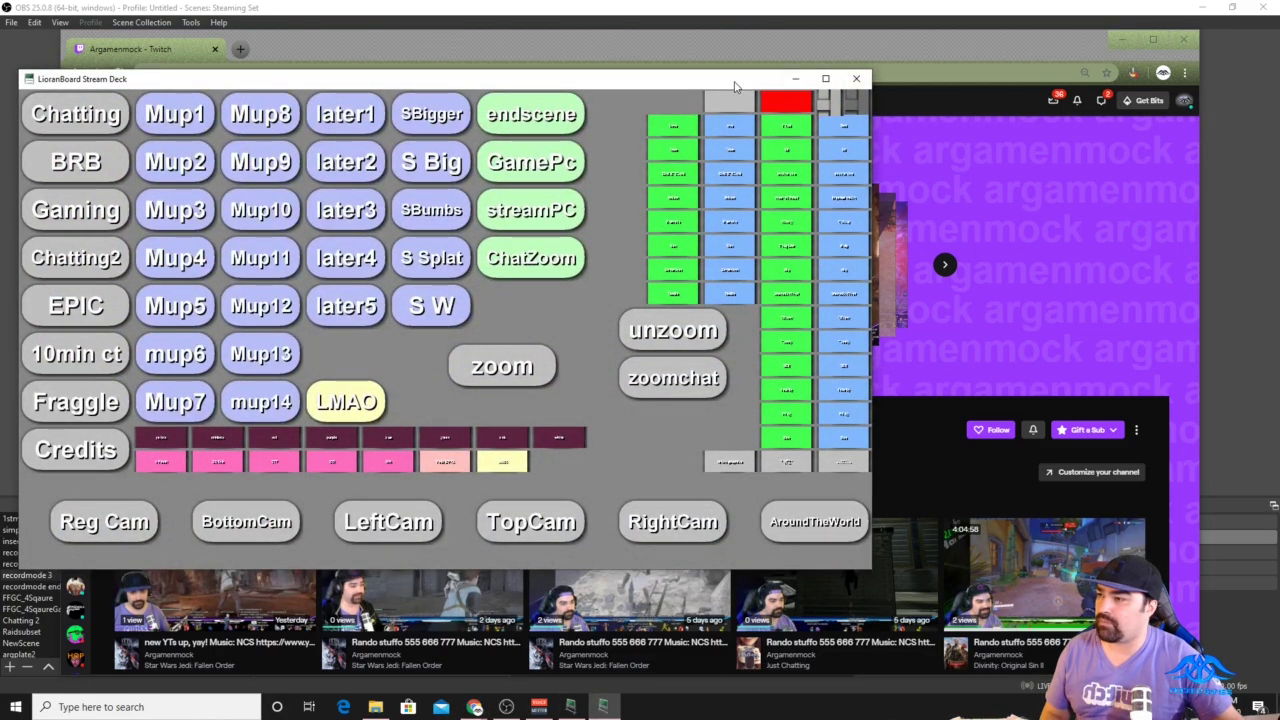
left_click_drag(735, 86, 734, 53)
left_click_drag(1036, 54, 1048, 54)
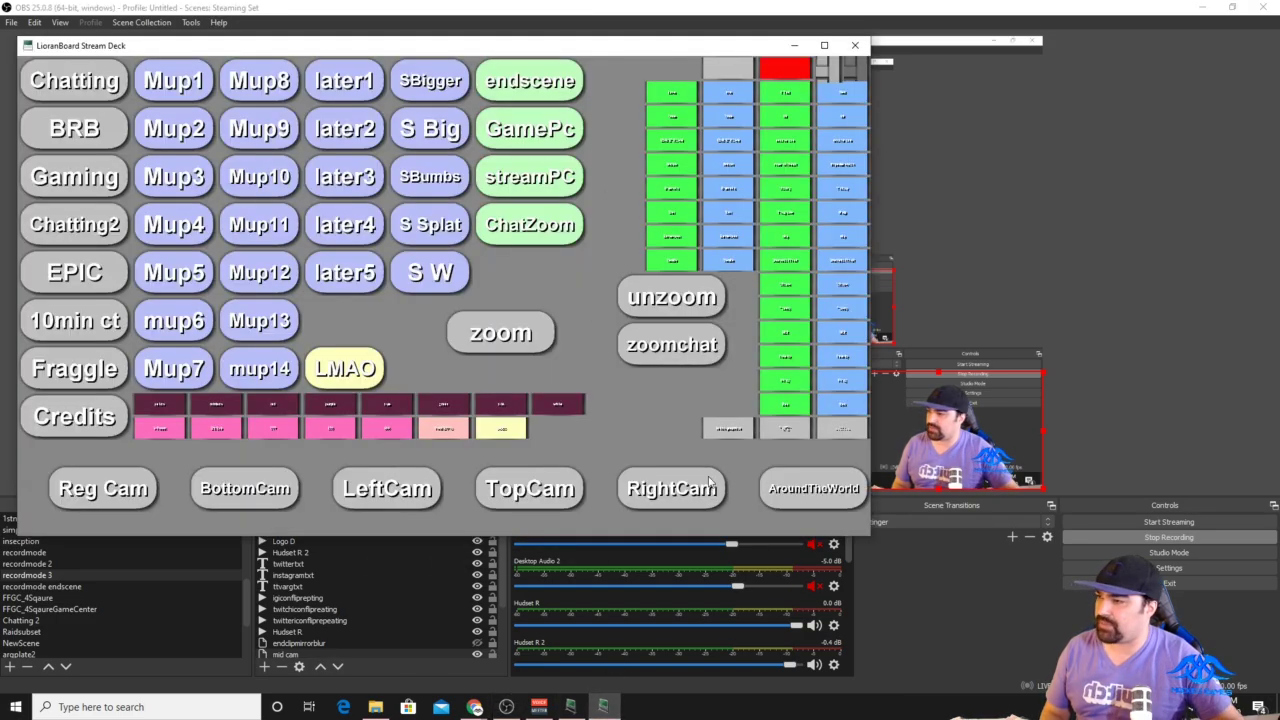
left_click_drag(866, 534, 725, 598)
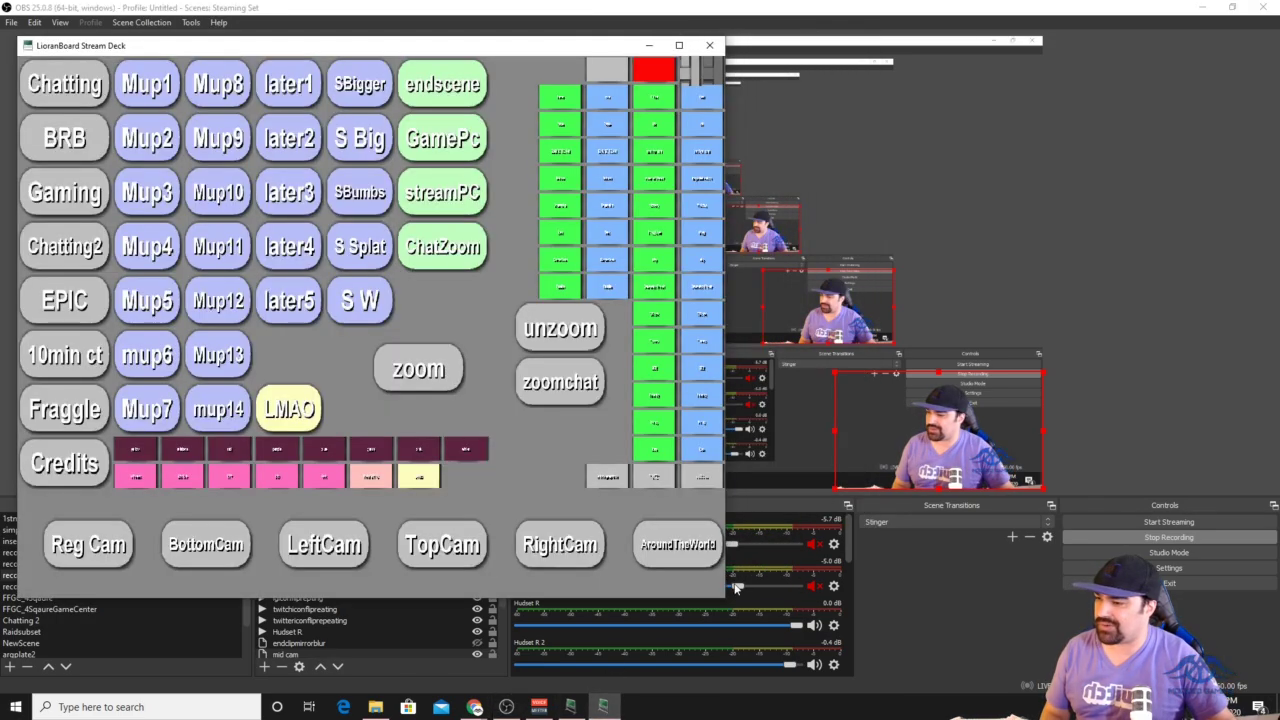
Test the zoomchat button so the webcam zooms in, then move the deck window aside.
left_click(553, 386)
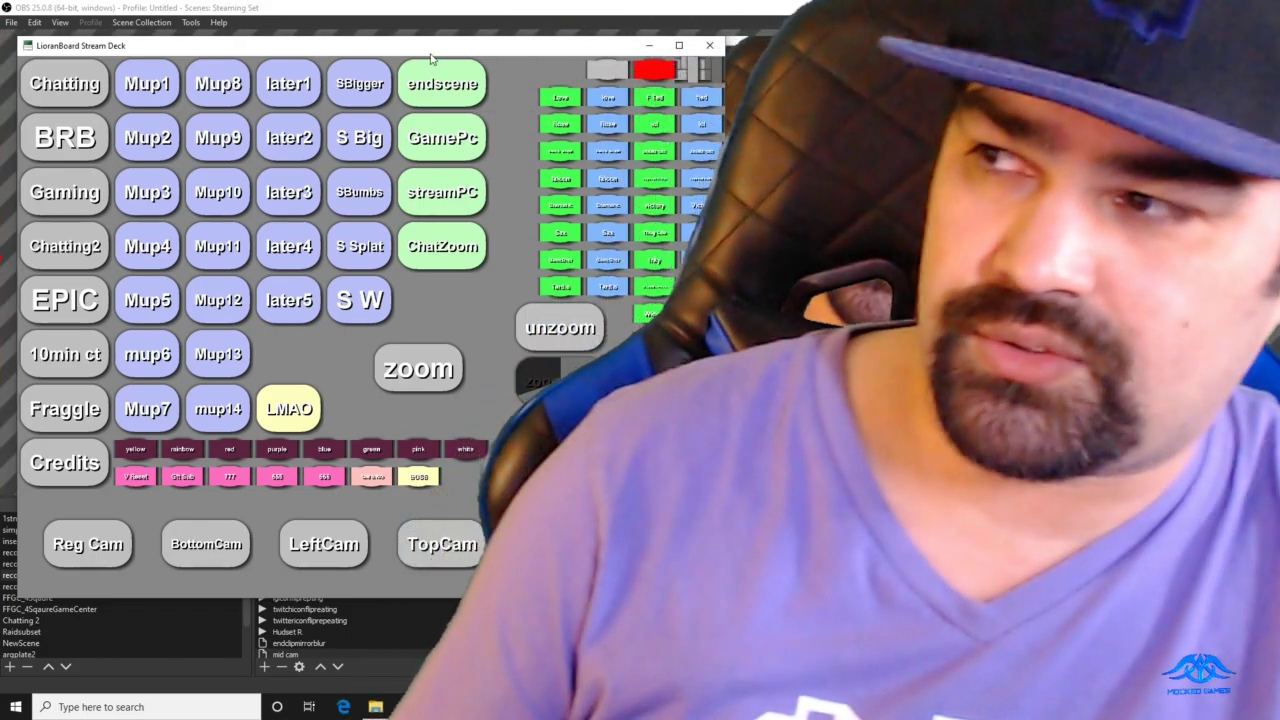
left_click_drag(432, 55, 449, 173)
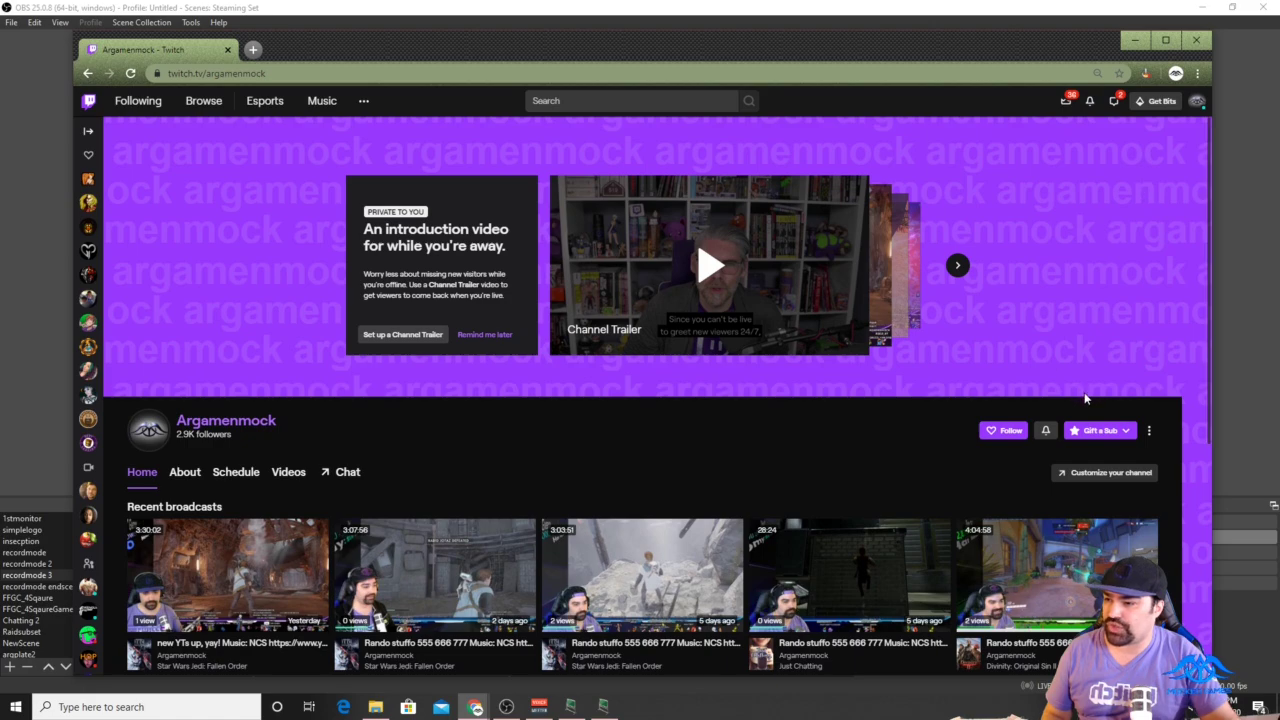
Show the stream with chat, open the channel-point rewards and select the 500-point Zoom reward.
left_click(346, 472)
left_click_drag(391, 62, 349, 50)
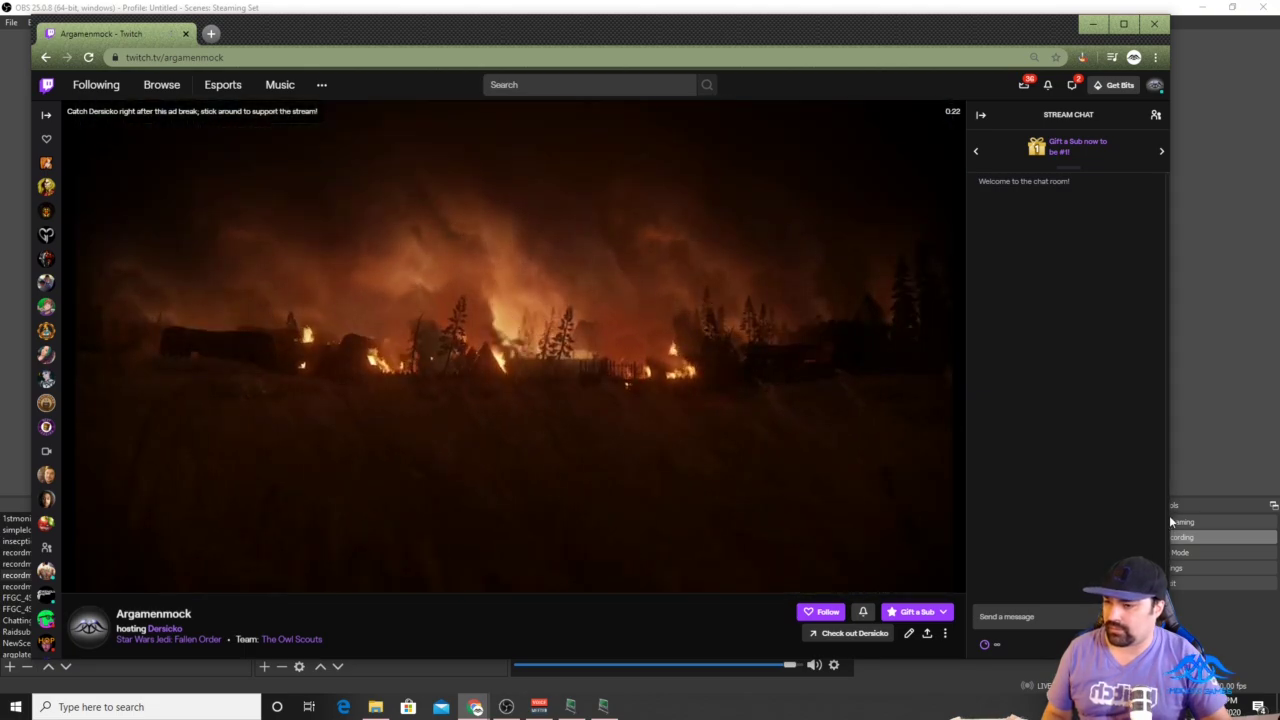
left_click_drag(1172, 521, 628, 519)
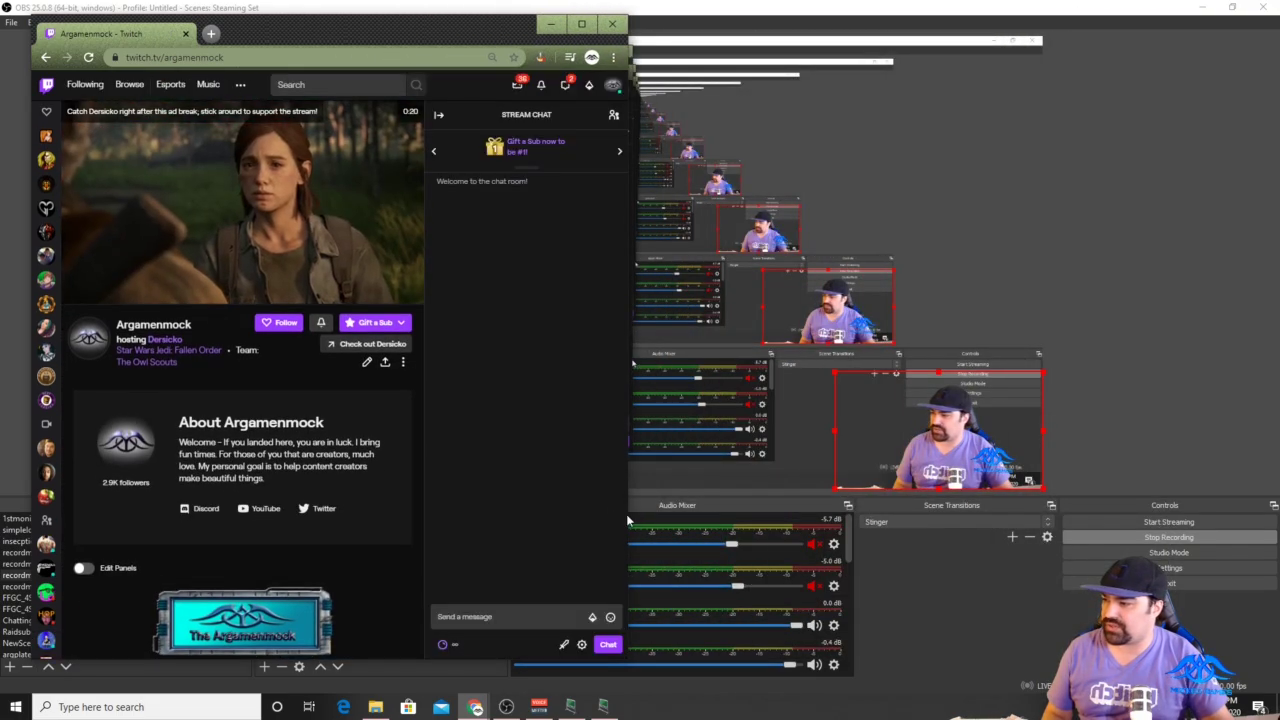
left_click(443, 645)
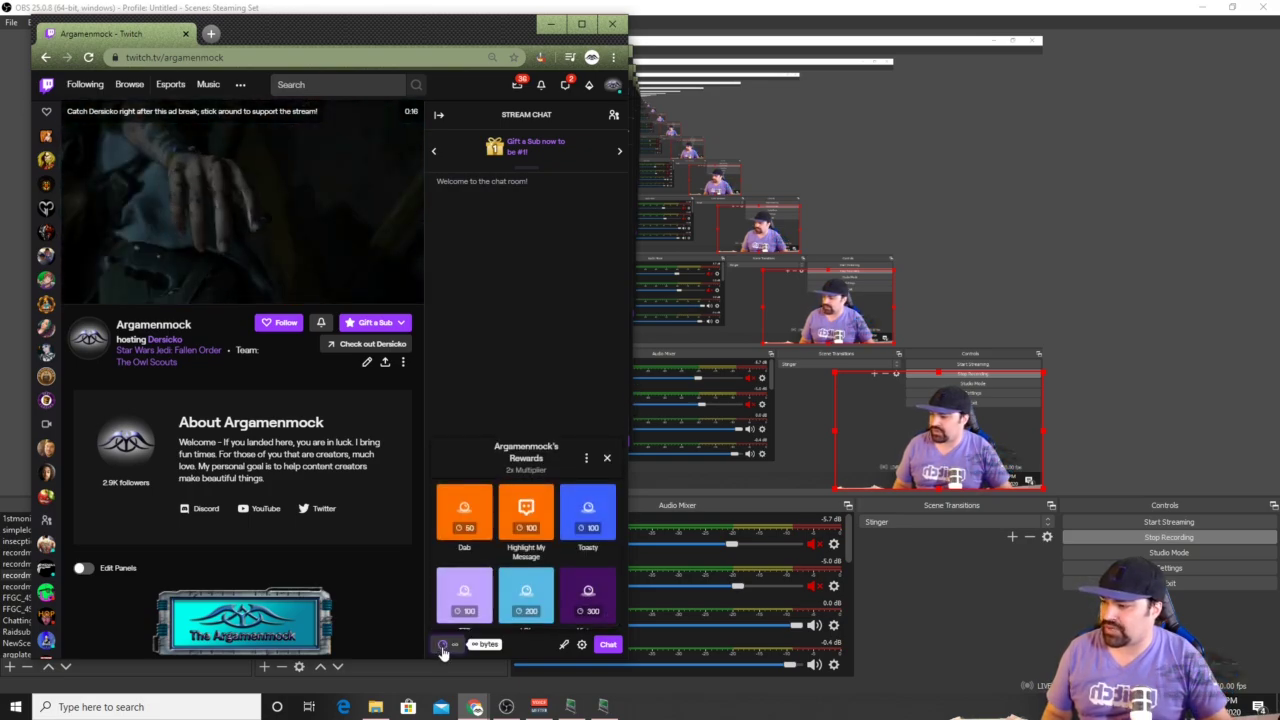
scroll(520, 577, "down", 5)
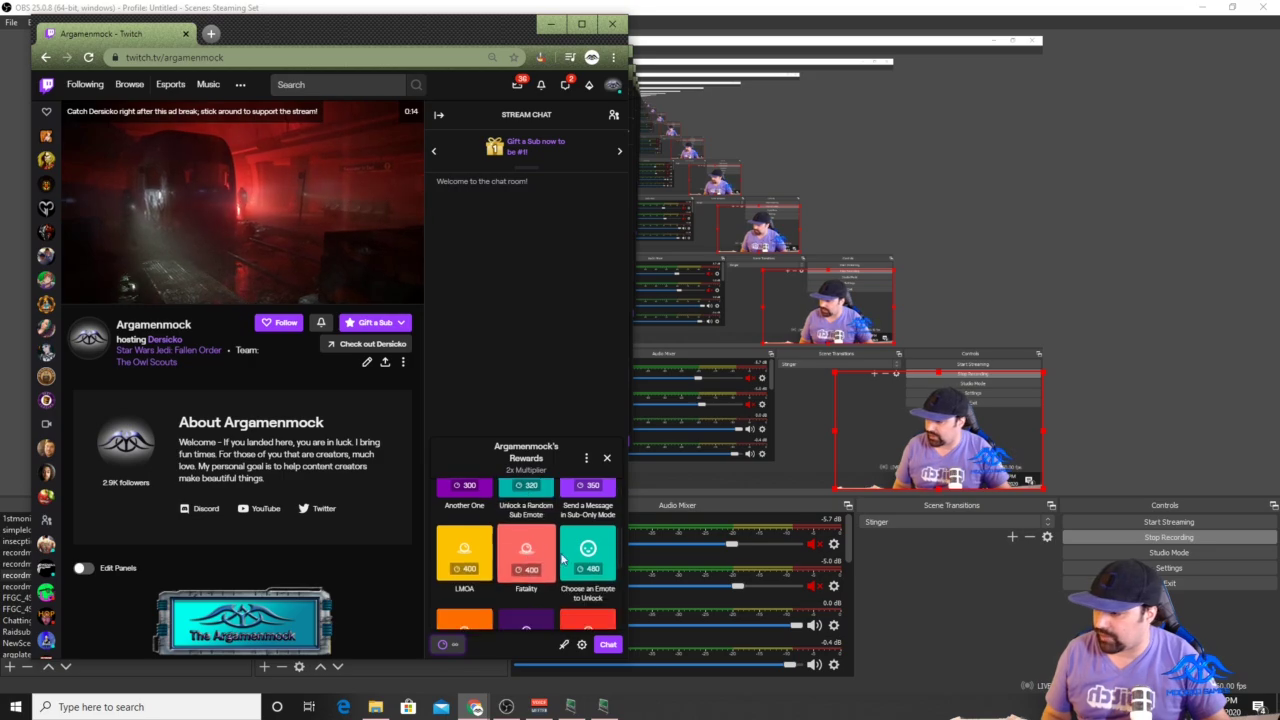
scroll(575, 552, "down", 1)
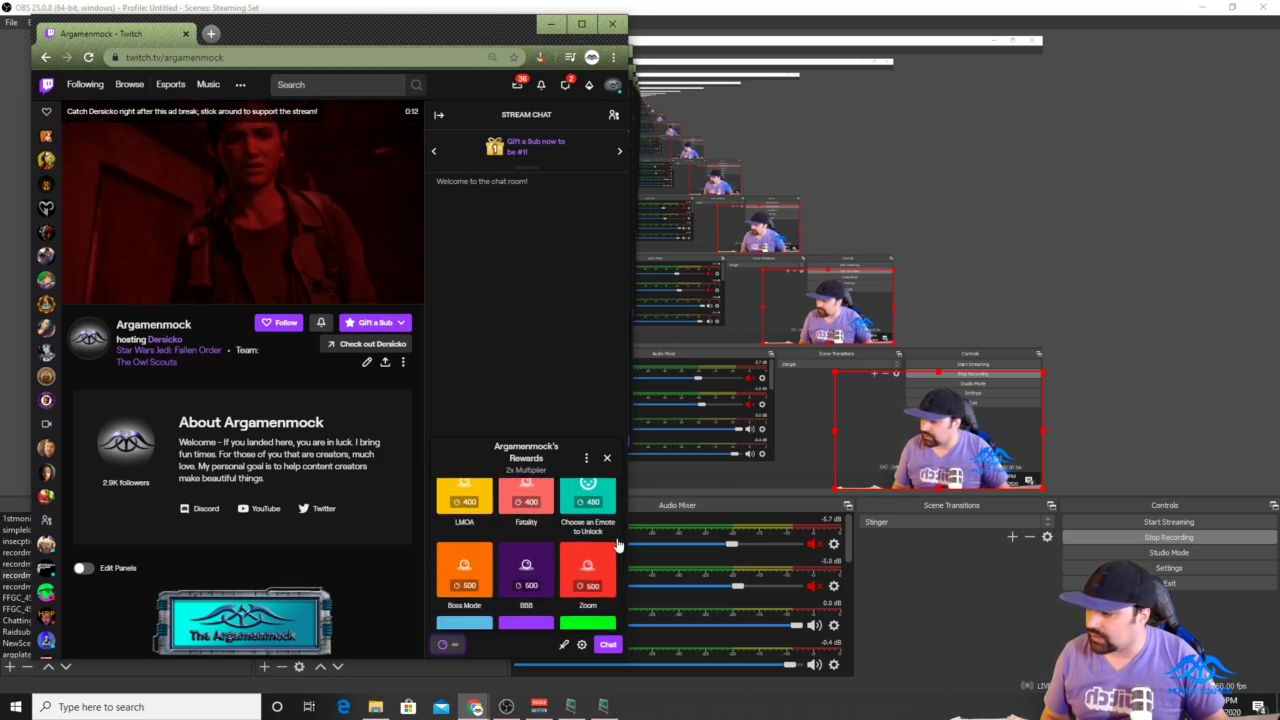
left_click(586, 578)
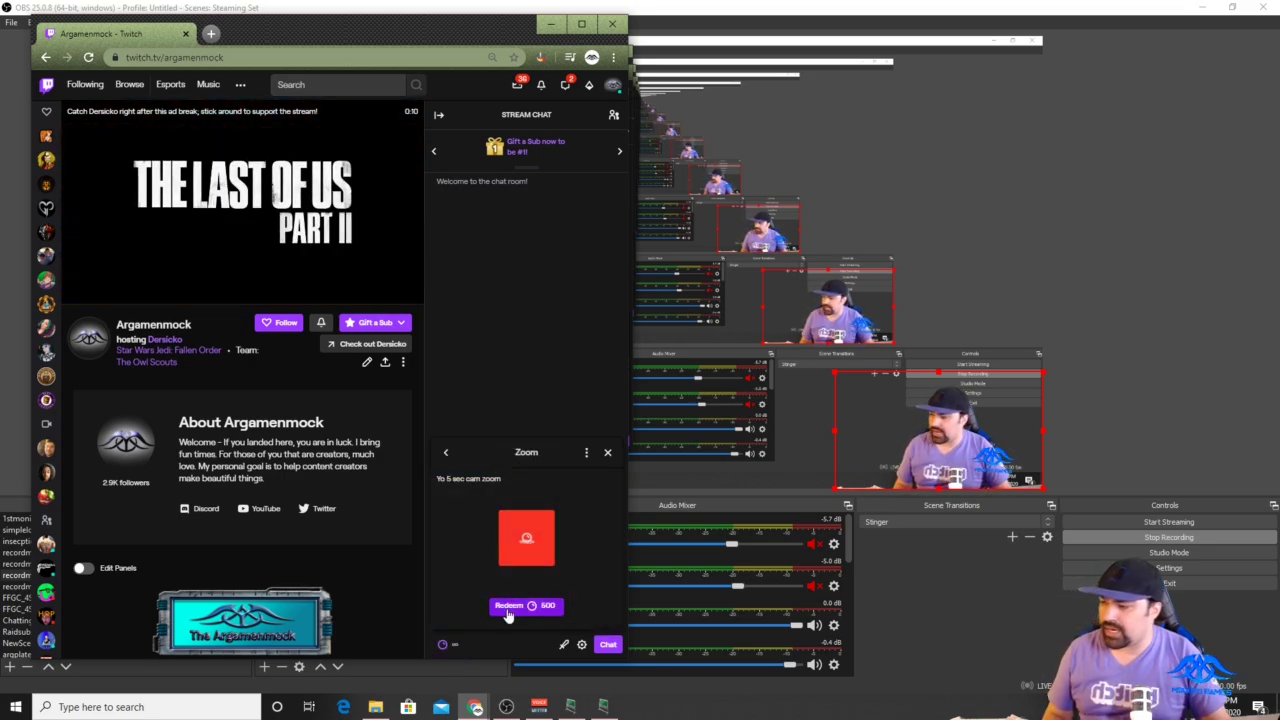